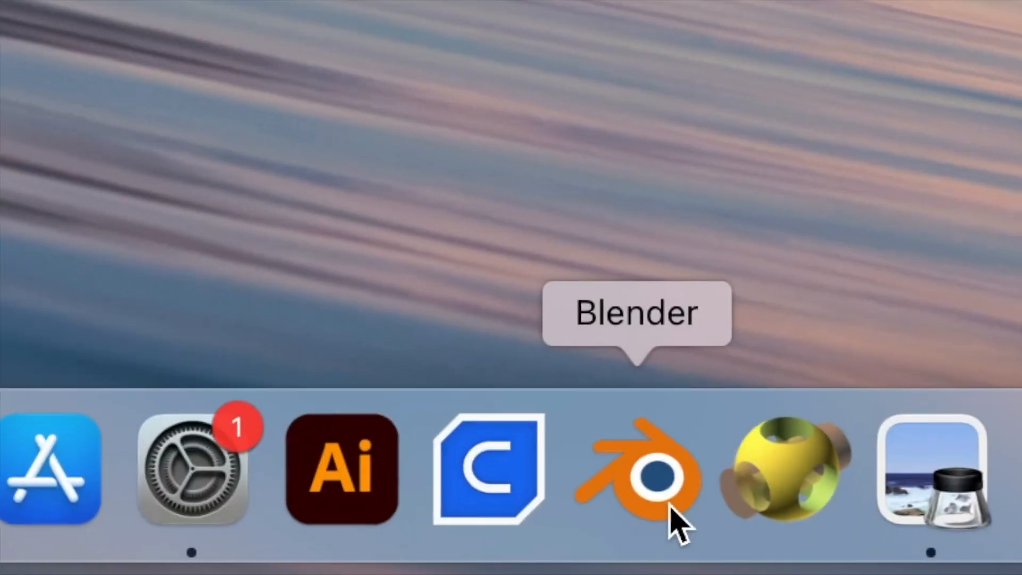
- Launch Blender and open the recent file digitalLast.blend
click(669, 504)
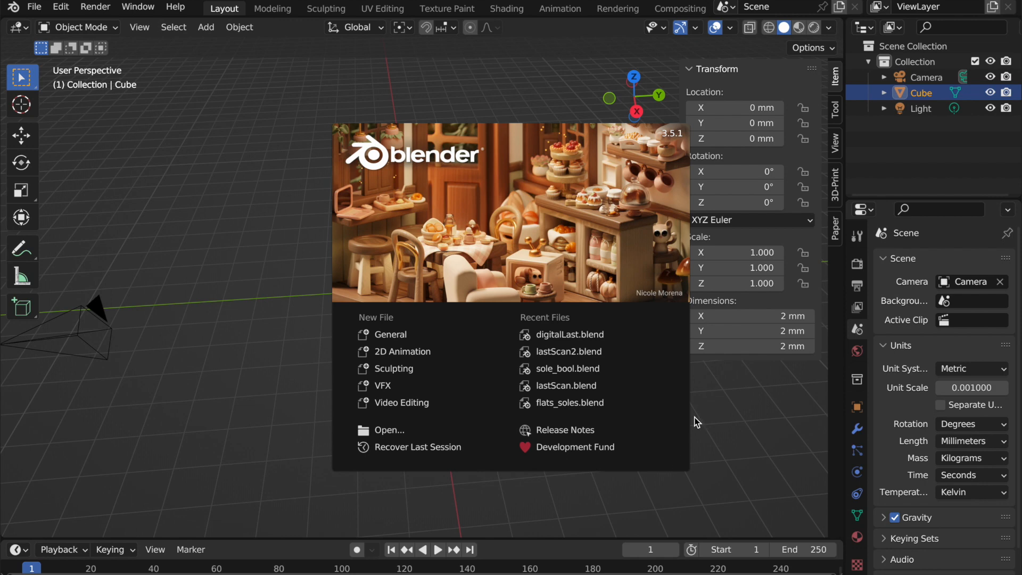
click(651, 335)
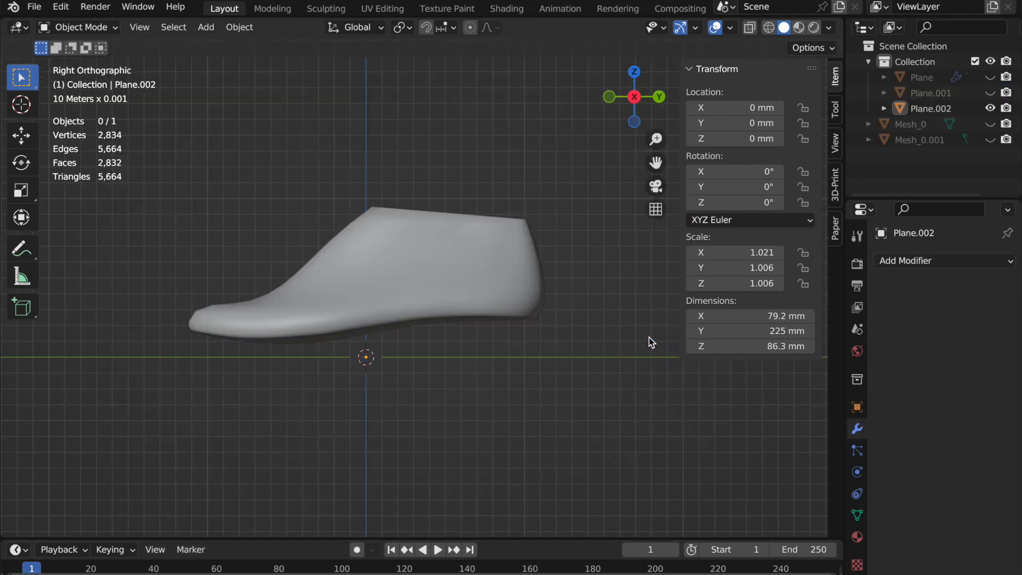
- Save the scene as a new file named sole.blend
click(36, 9)
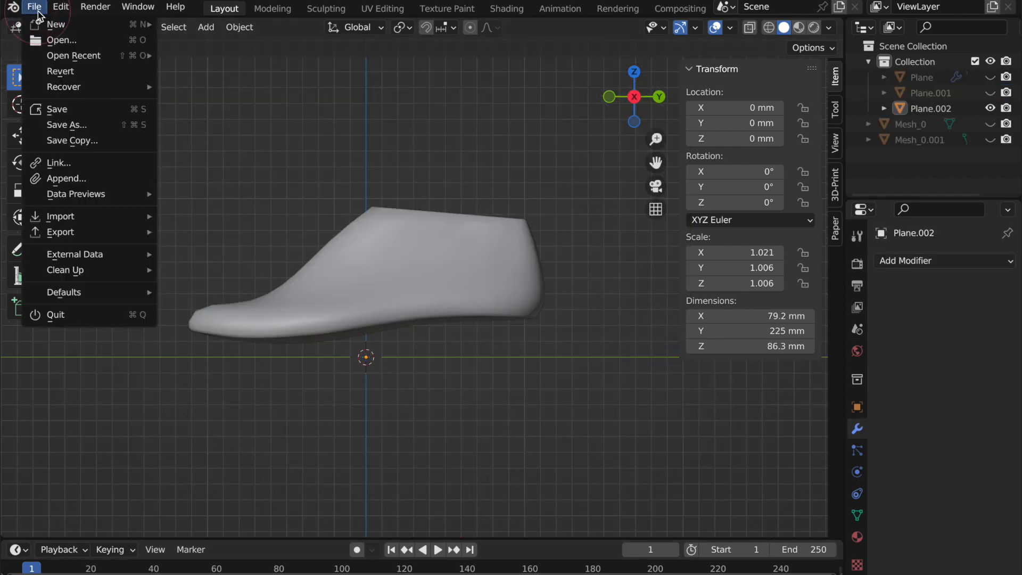
click(80, 127)
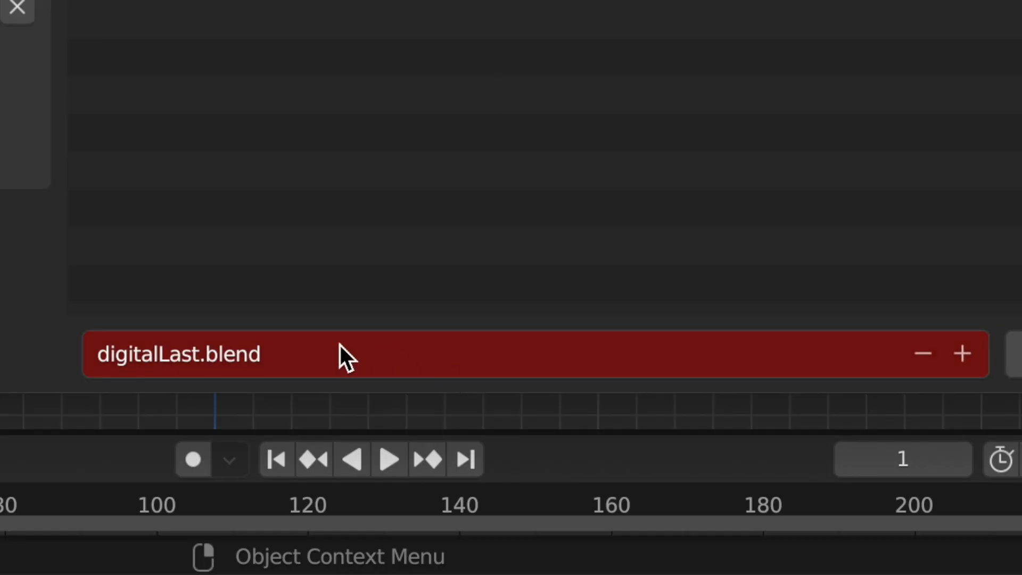
click(199, 353)
key(BackSpace)
key(BackSpace)
key(BackSpace)
key(BackSpace)
key(BackSpace)
key(BackSpace)
key(BackSpace)
key(BackSpace)
key(BackSpace)
key(BackSpace)
key(BackSpace)
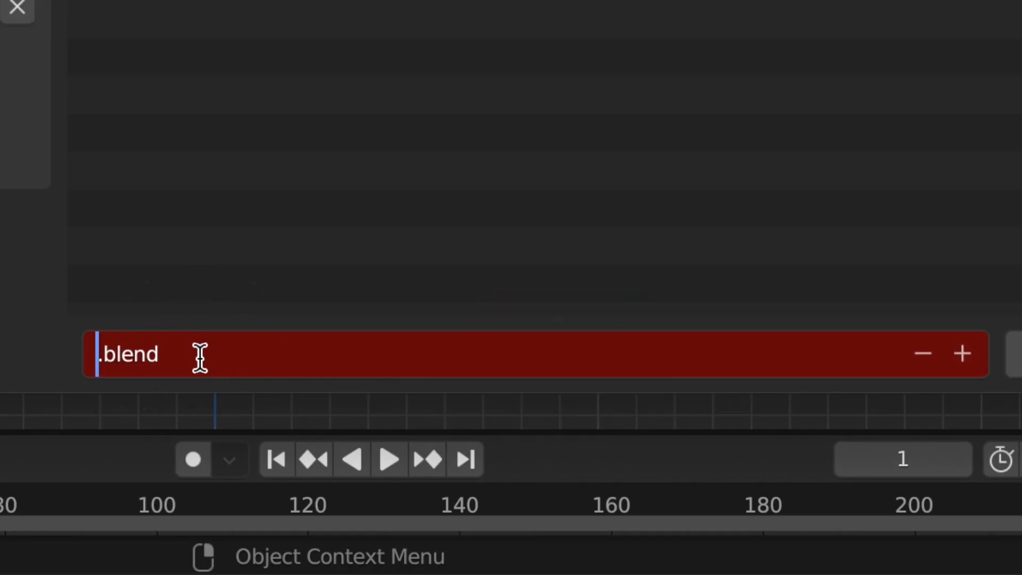
text(sole)
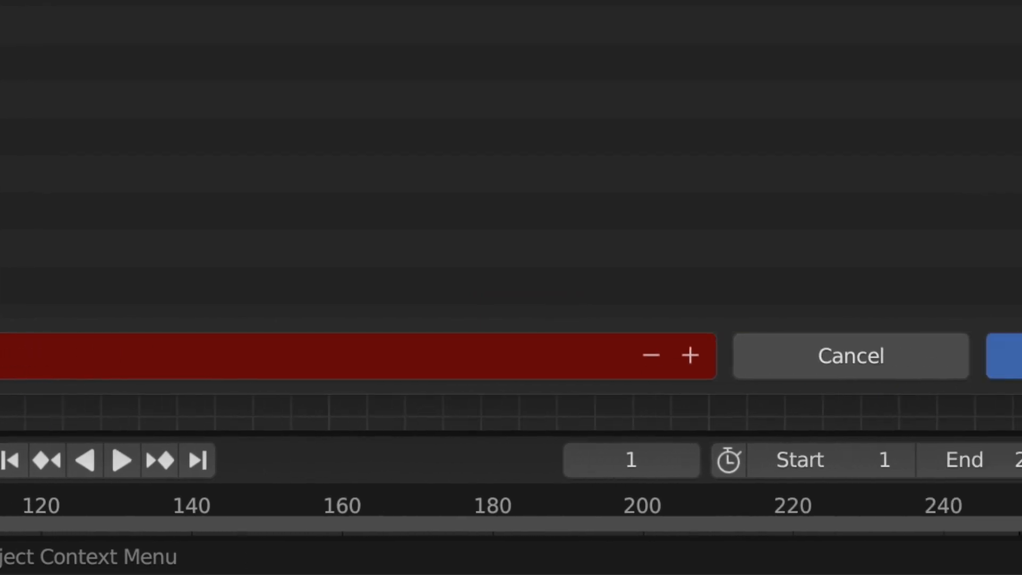
click(751, 353)
- Make three duplicates of the Last object, leaving each copy in its original position
key(g)
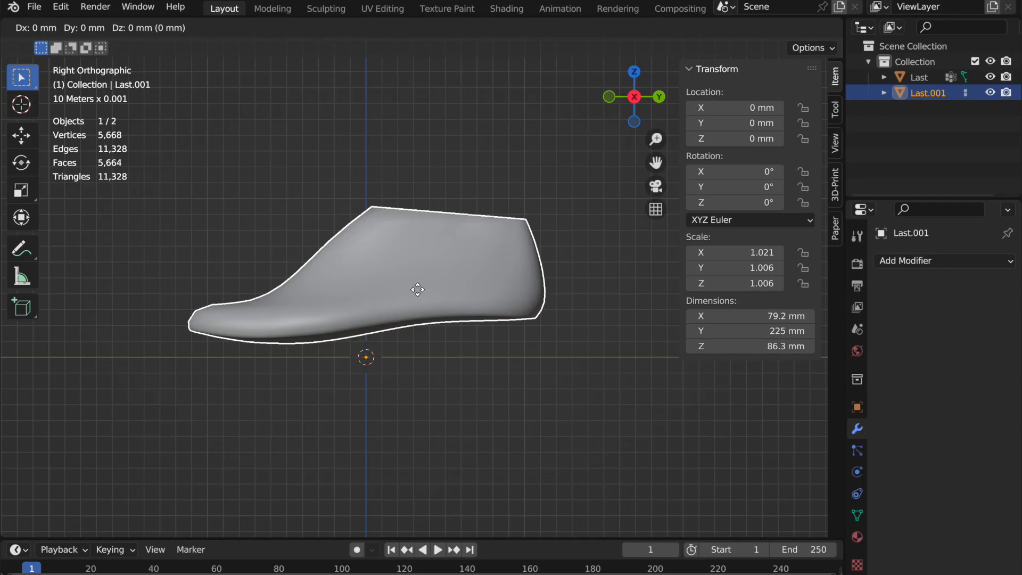
key(Escape)
key(shift+d)
key(Escape)
key(shift+d)
key(Escape)
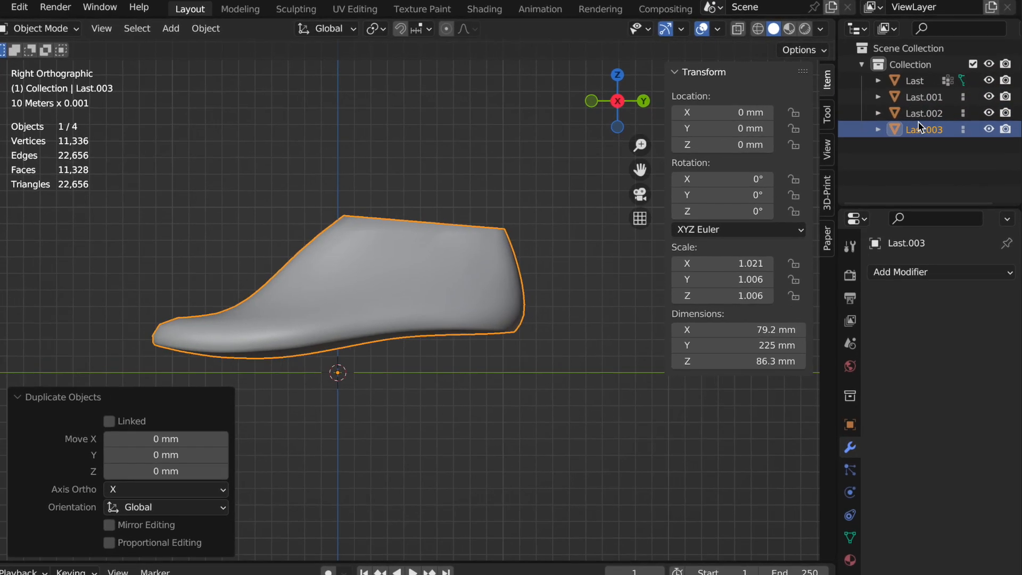
- Rename the first copy, Last.001, as Top Profile
click(933, 96)
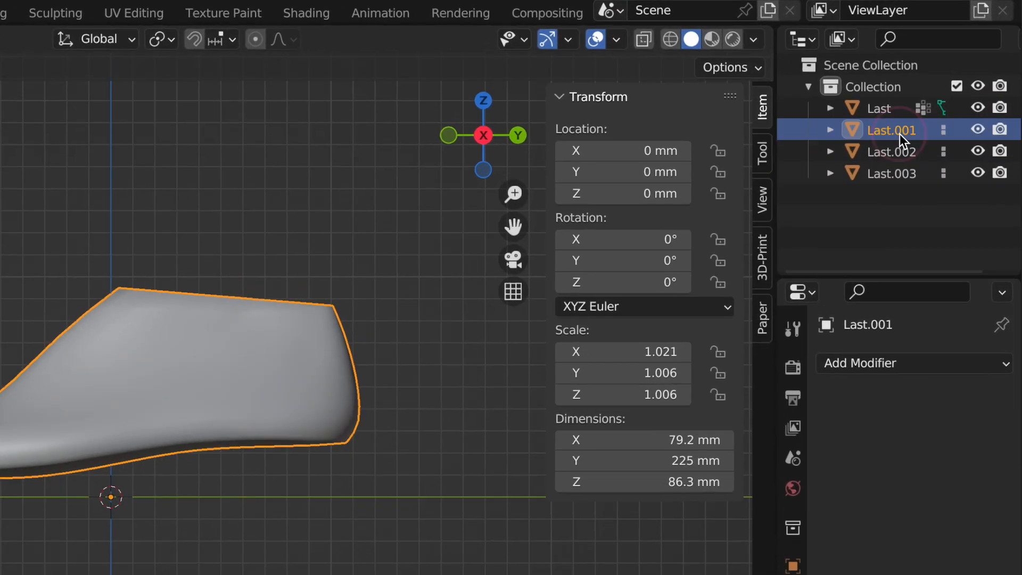
double_click(900, 134)
text(Top Profile)
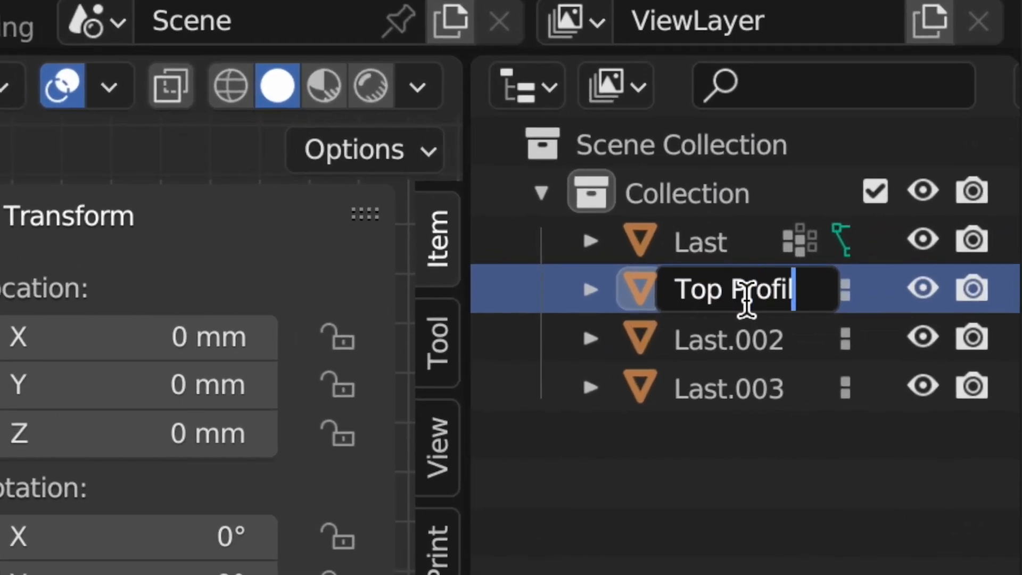
key(Return)
- Rename the second copy, Last.002, as Bottom Profile
double_click(785, 338)
double_click(776, 290)
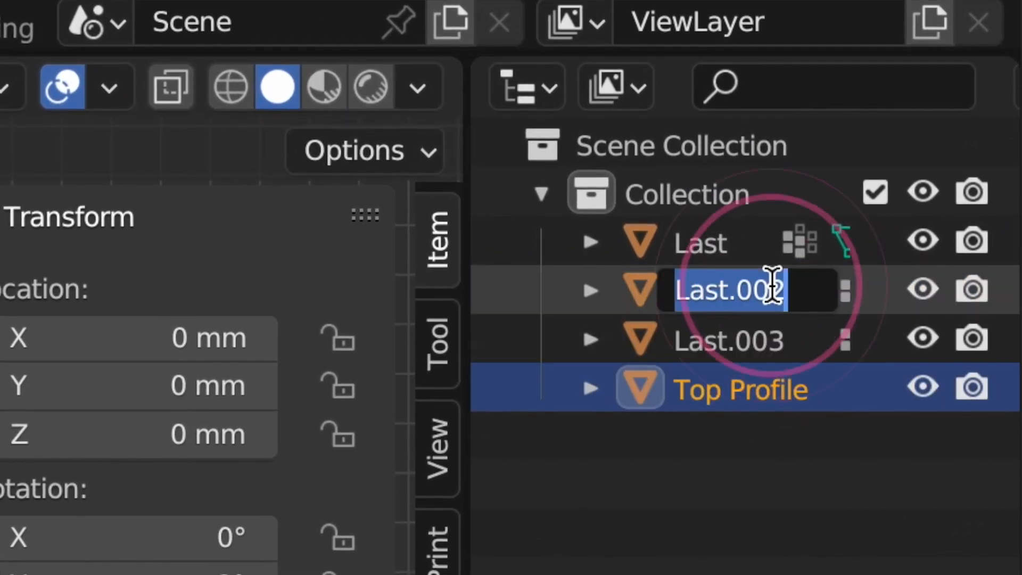
text(Bottom Profile)
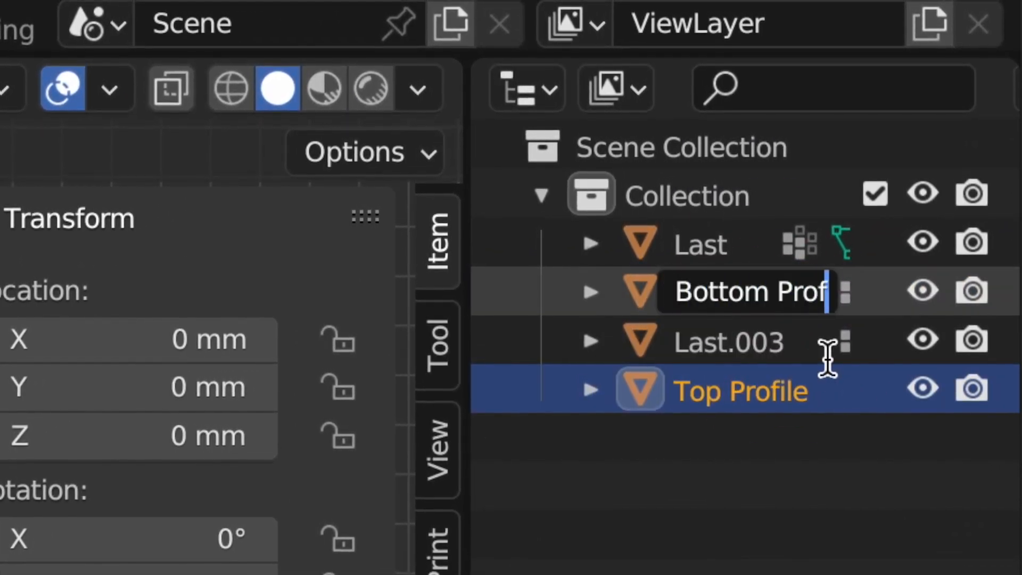
key(Return)
- Rename the third copy, Last.003, as Outline
double_click(735, 353)
text(Outline)
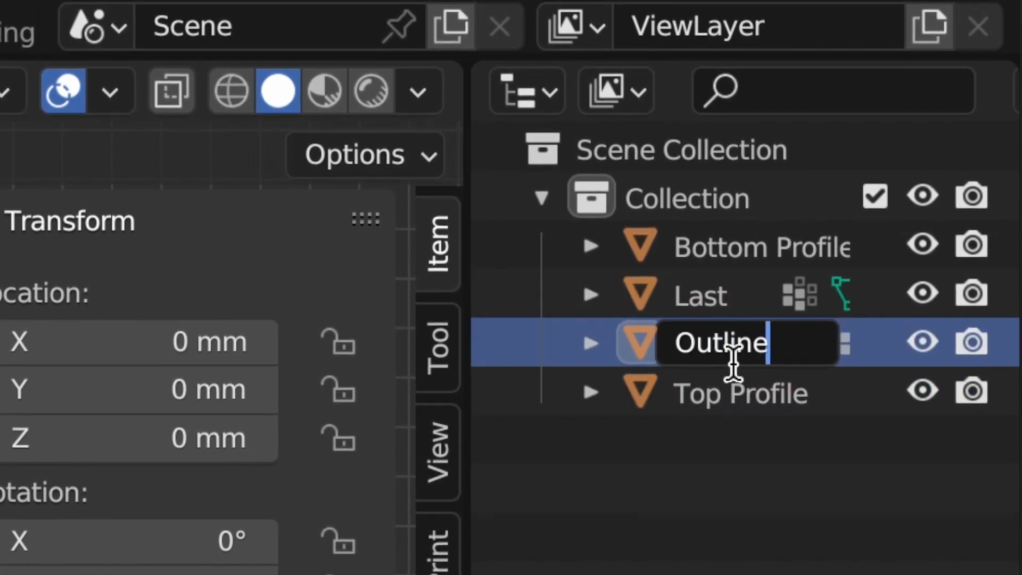
click(820, 381)
- Hide Top Profile, Last and Bottom Profile, and switch the Outline object to Edit Mode
click(922, 390)
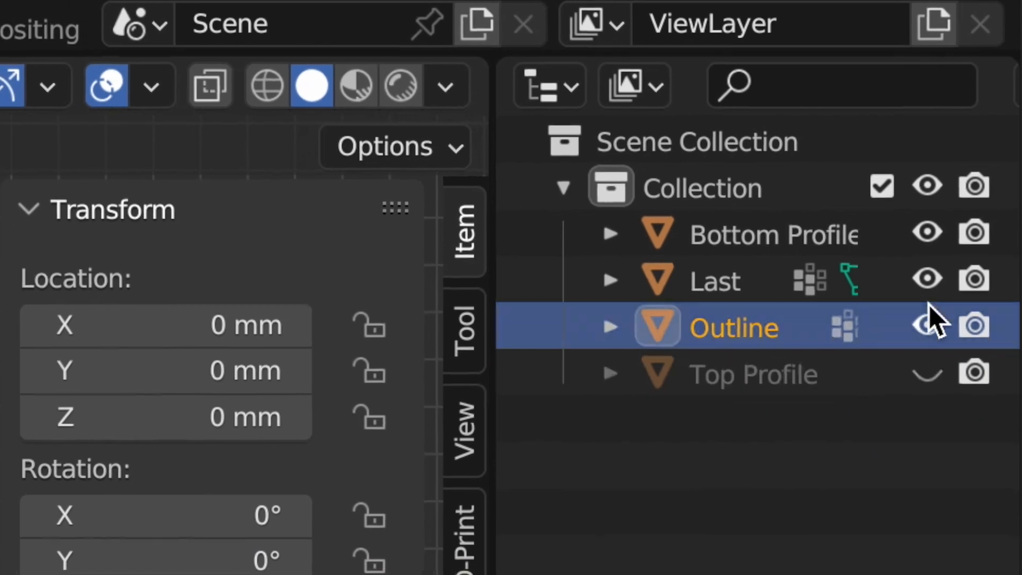
click(922, 293)
click(930, 226)
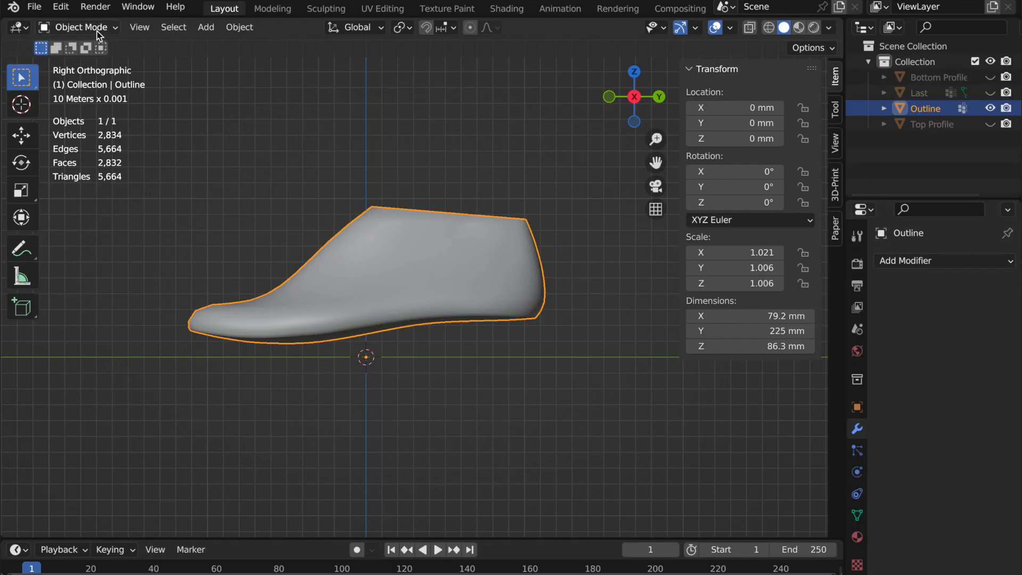
click(80, 63)
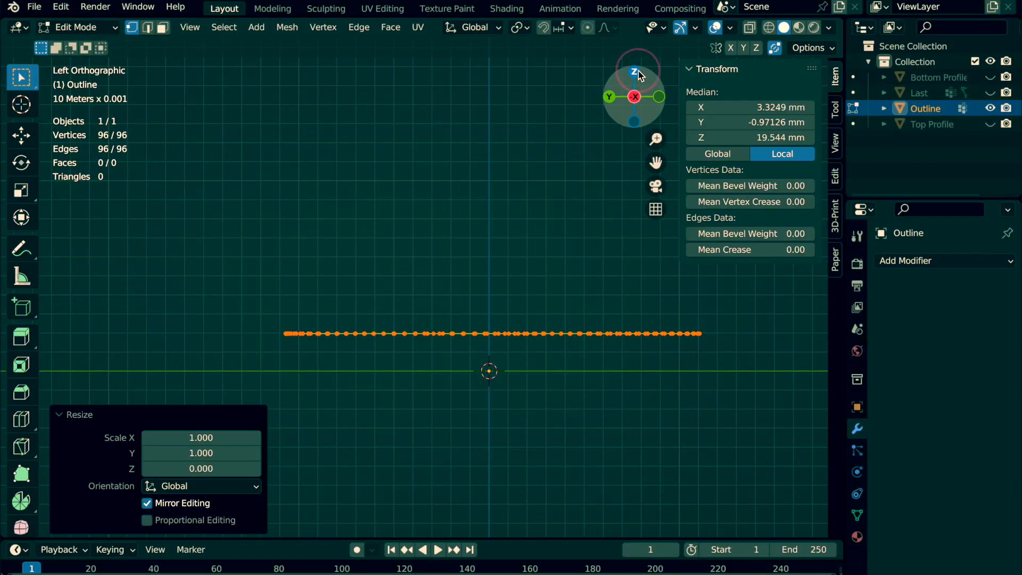
click(635, 72)
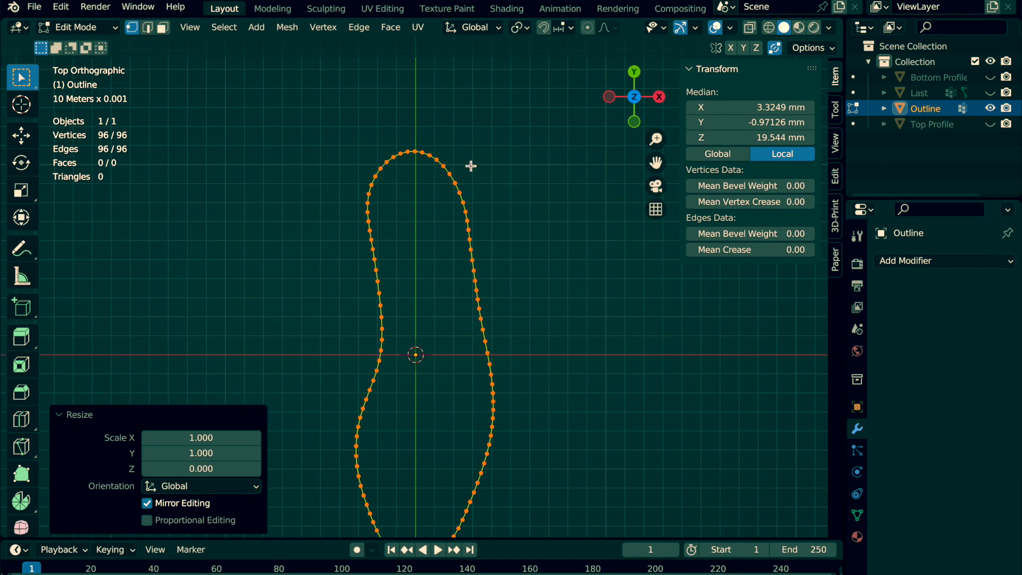
scroll(583, 304, down, 3)
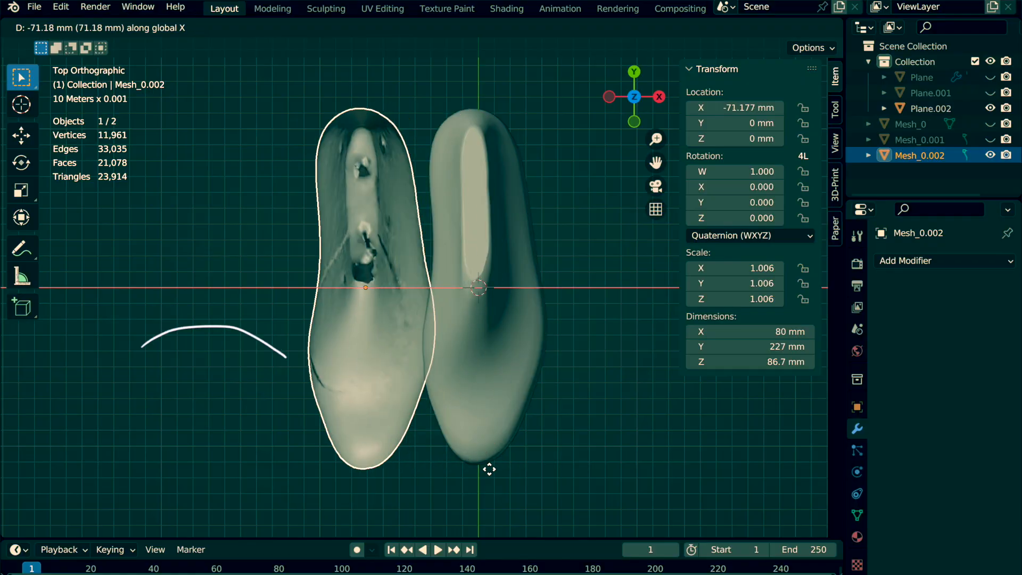
- Move the original scan copy about 103 mm along negative X and compare both meshes in Edit Mode
click(453, 472)
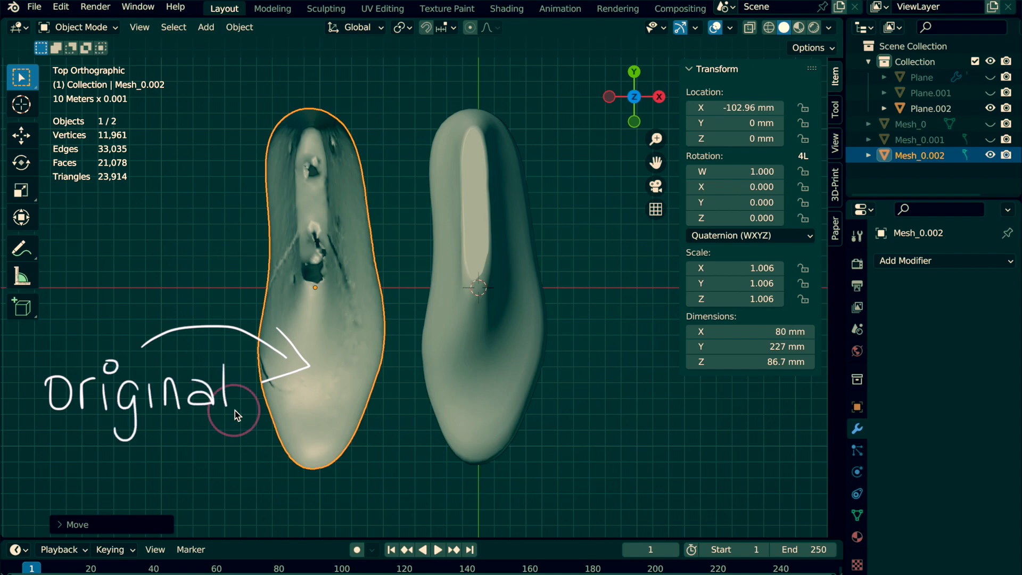
key(a)
key(Tab)
middle_drag(591, 448, 591, 449)
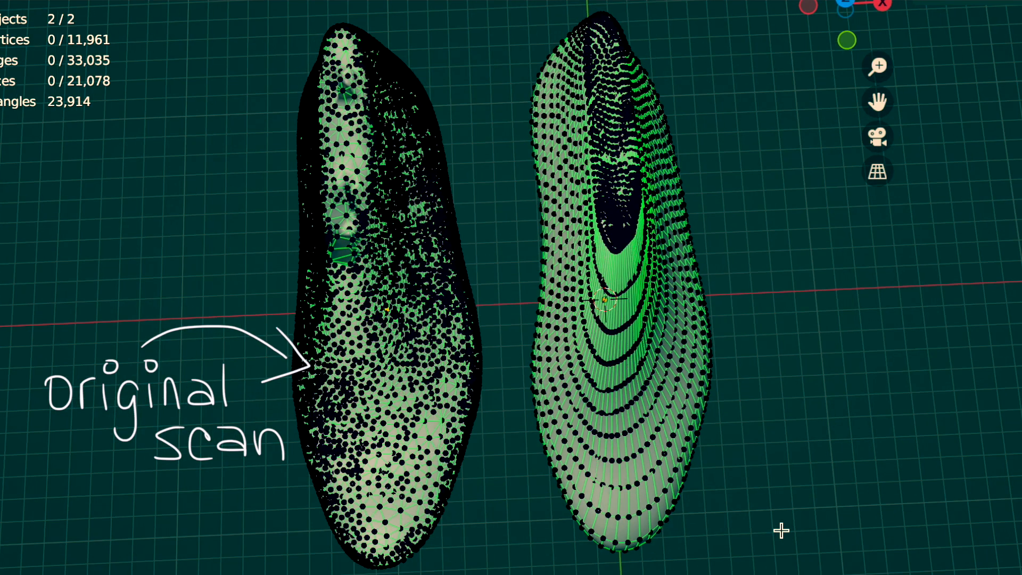
middle_drag(781, 530, 782, 529)
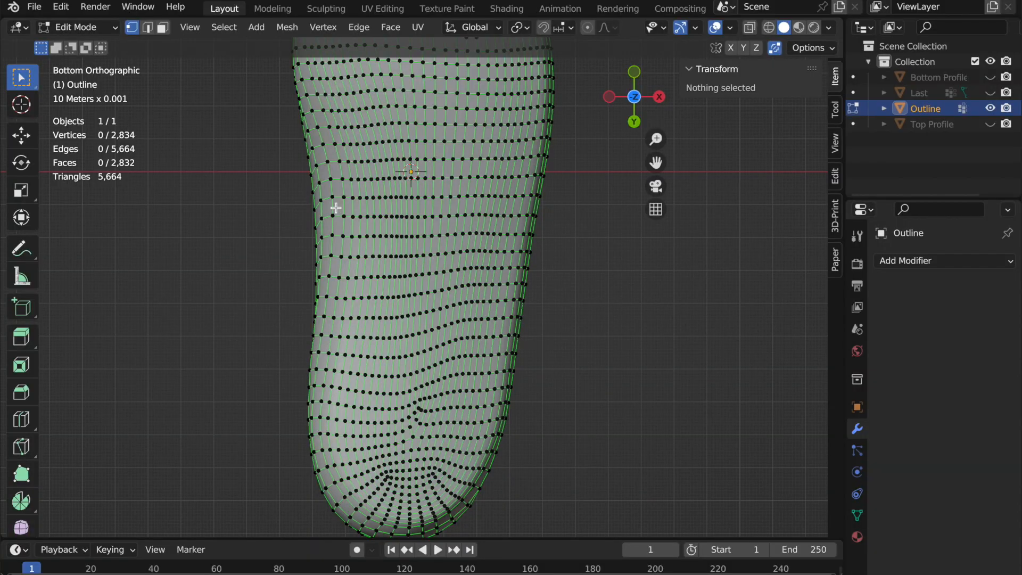
- Select the edge loop that runs around the lower edge of the Outline mesh, just above the sole
alt+click(321, 190)
middle_drag(633, 234, 626, 393)
scroll(625, 393, down, 2)
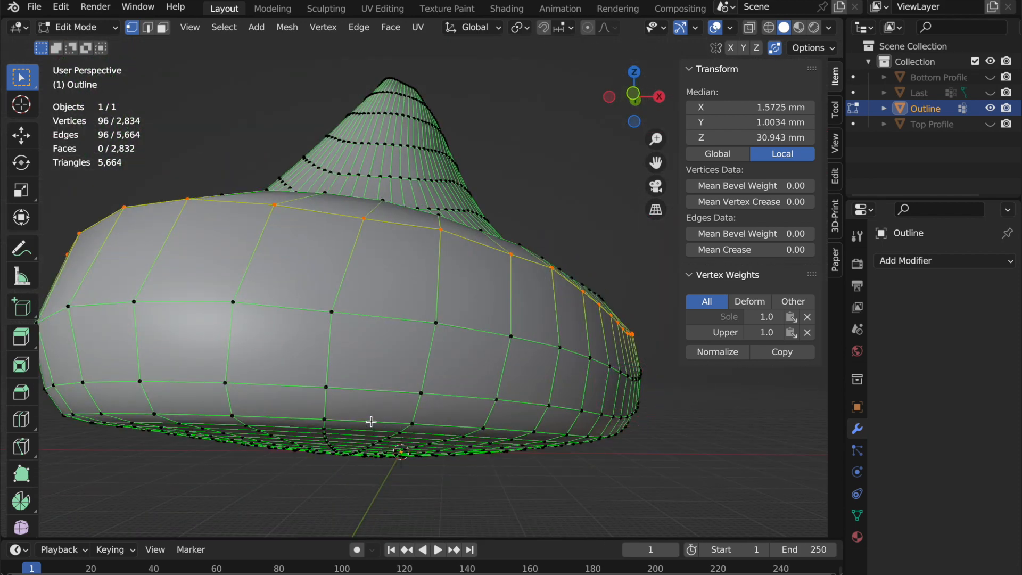
key(alt)
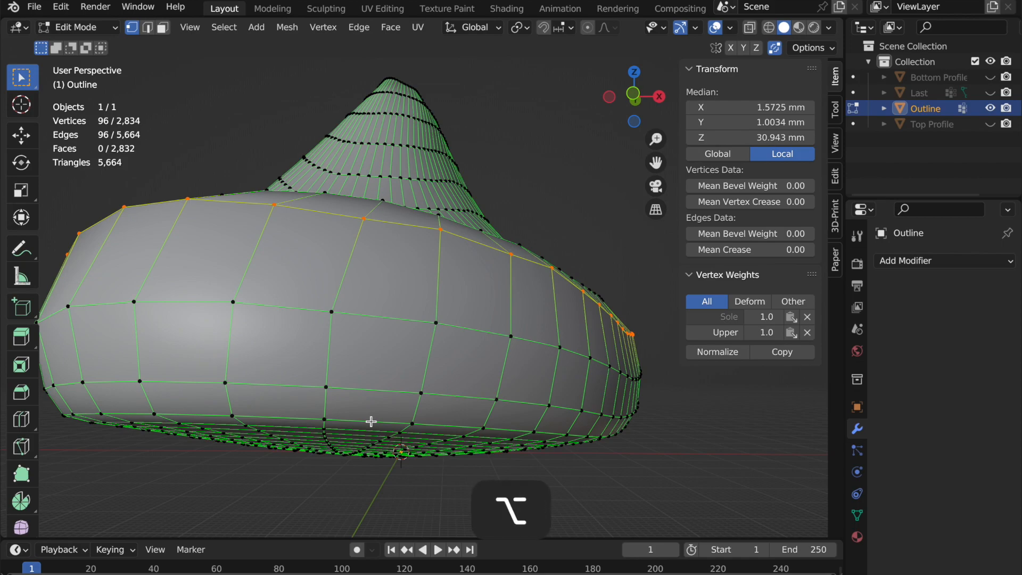
alt+click(371, 421)
middle_drag(592, 464, 508, 443)
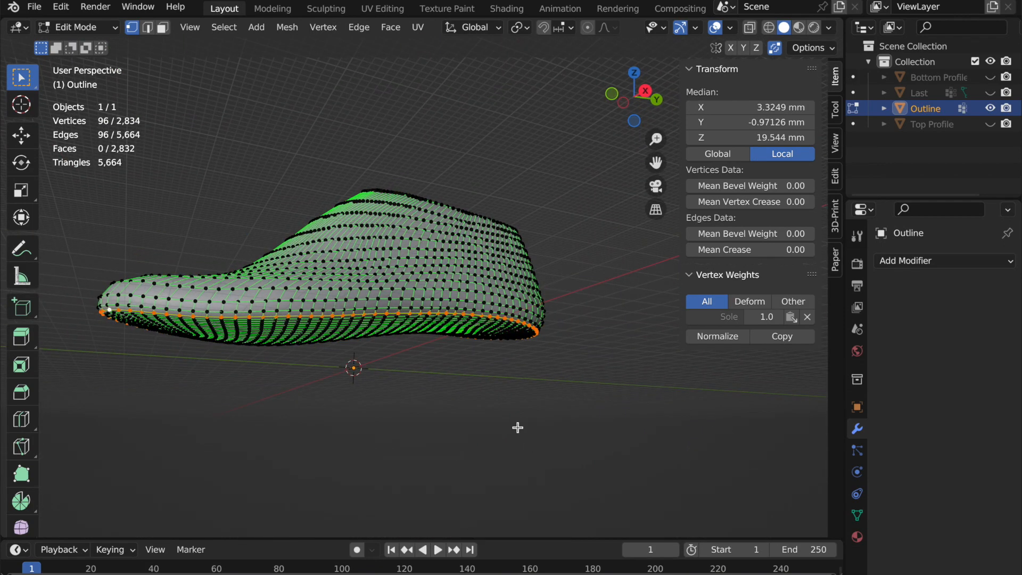
- Invert the selection and delete all vertices outside the lower edge loop
key(super+i)
key(x)
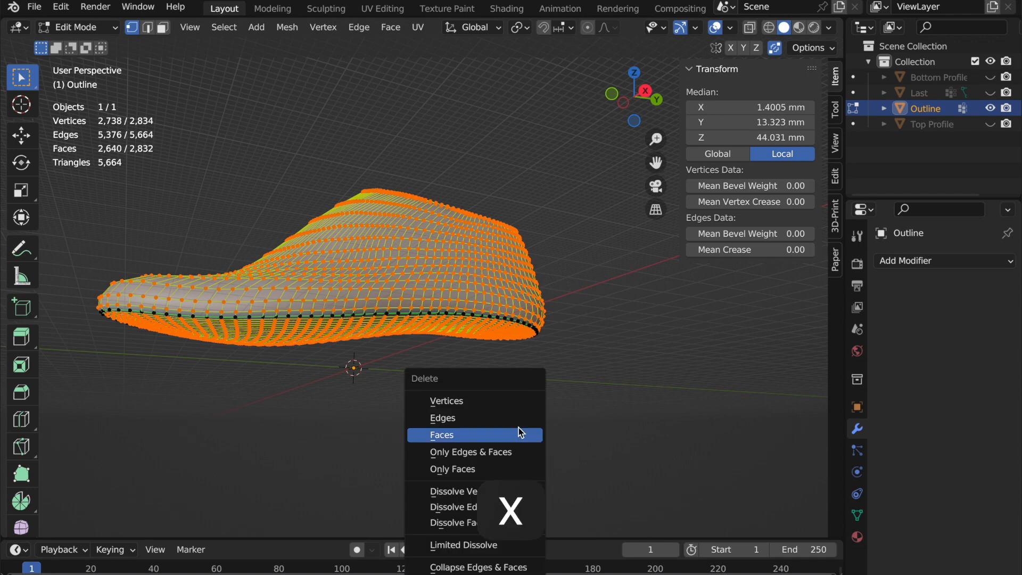
click(527, 410)
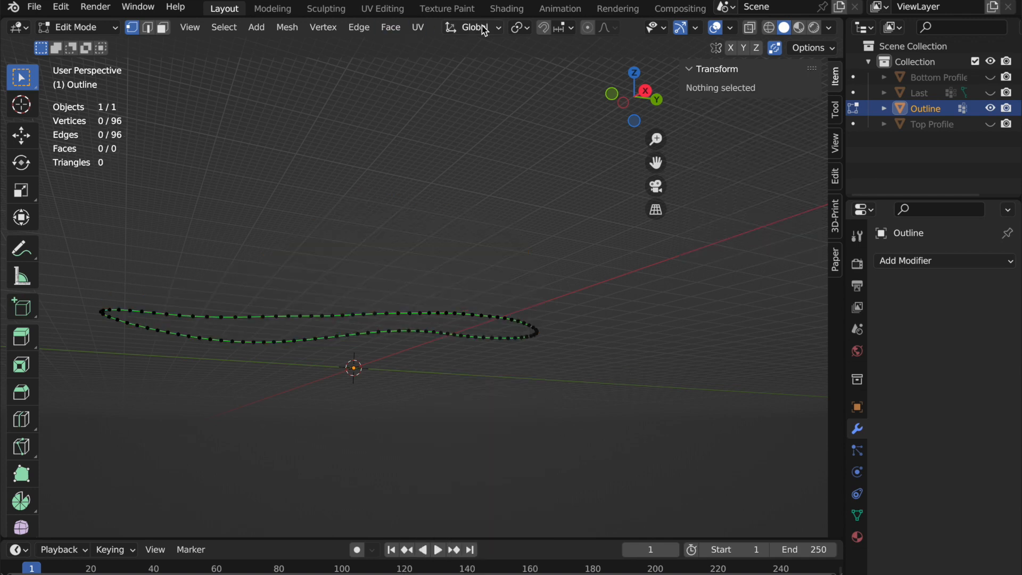
- Set the transform pivot to Median Point and flatten the entire loop by scaling it to 0 along Z
click(528, 29)
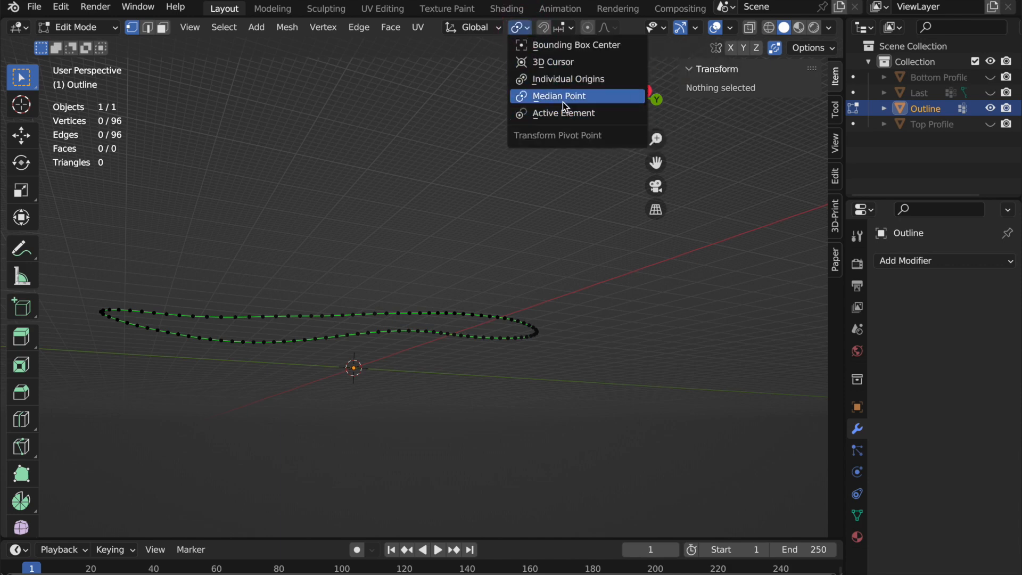
click(606, 101)
key(KP_3)
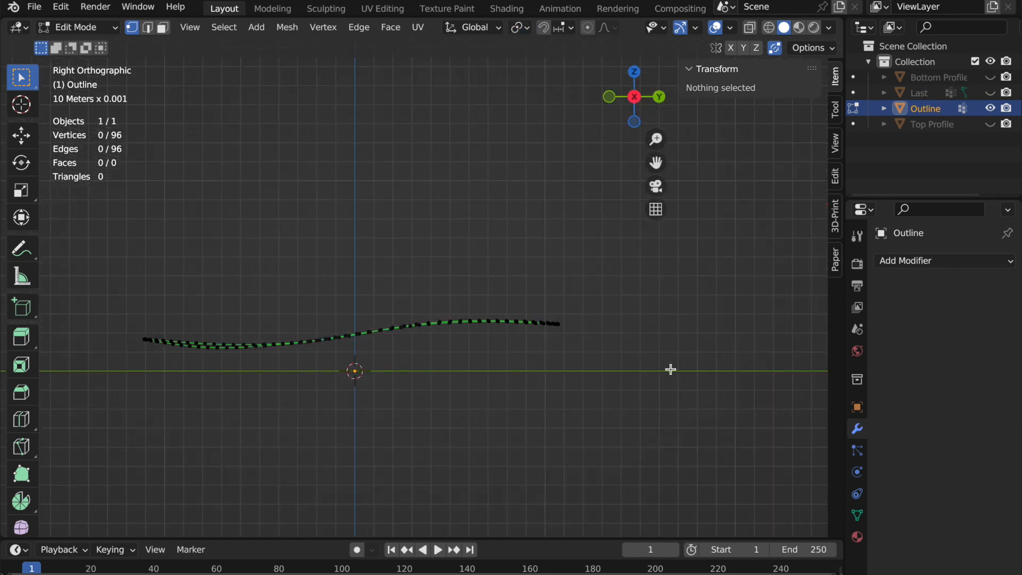
key(a)
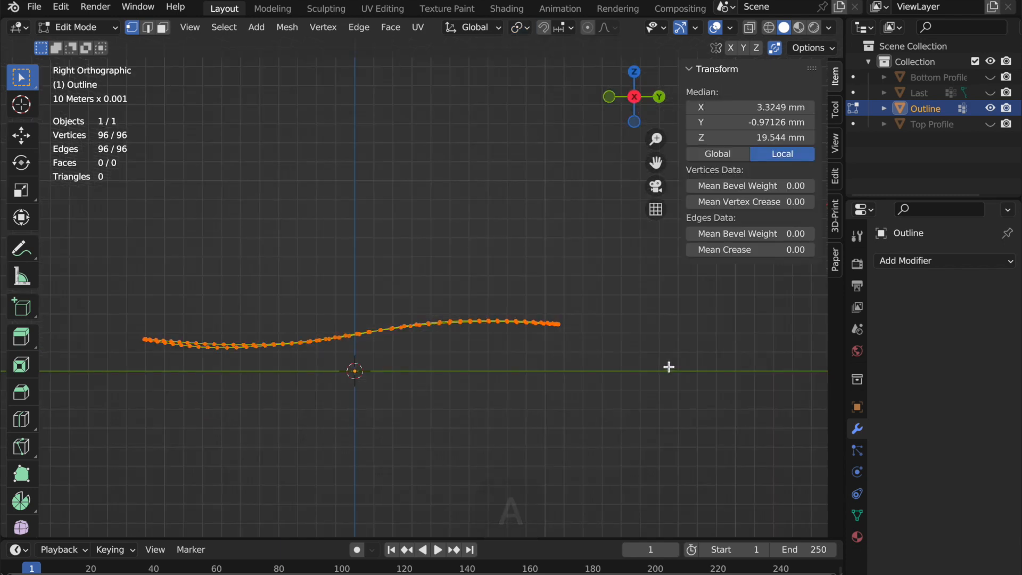
key(s)
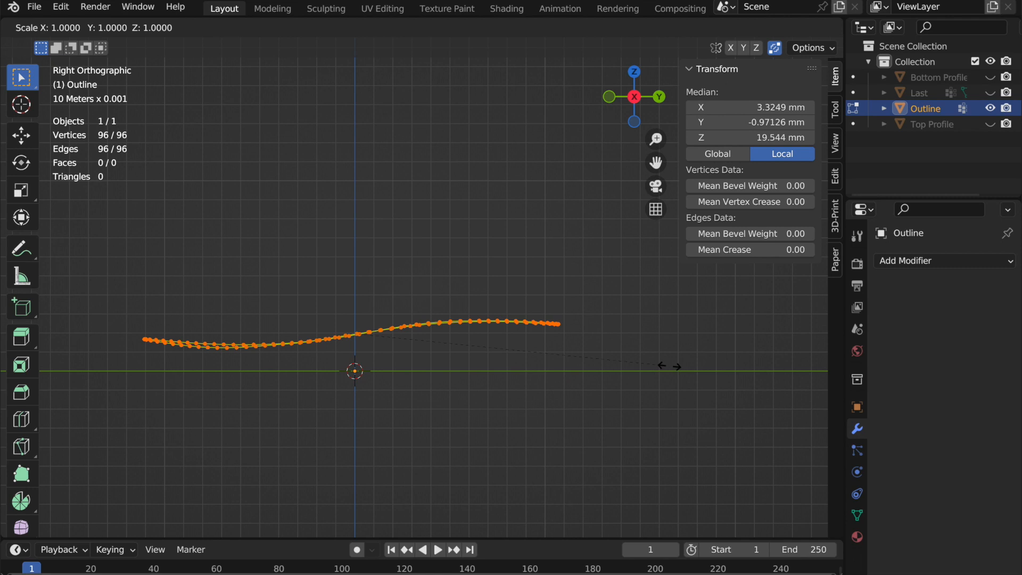
key(z)
key(0)
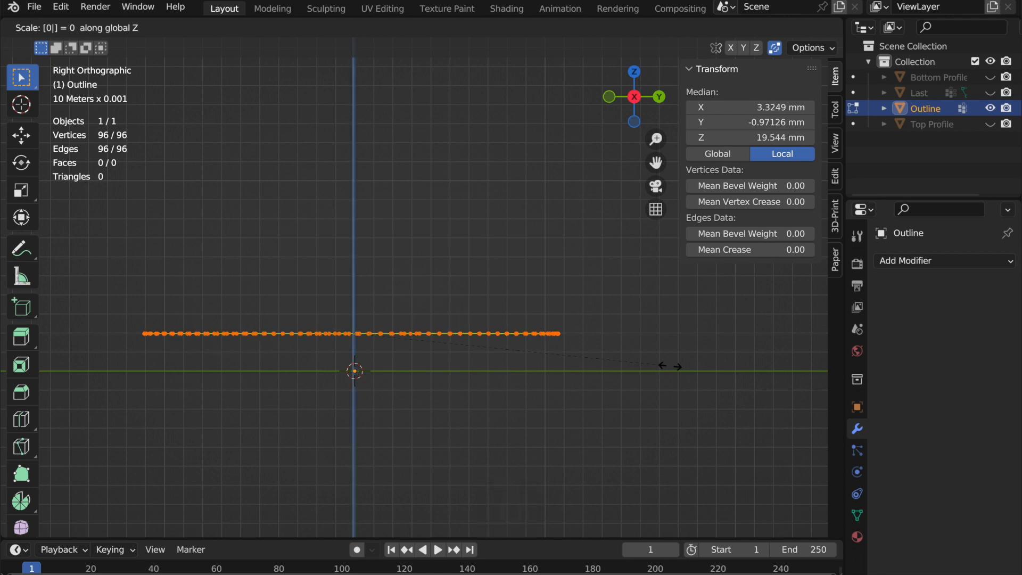
key(Return)
- Fill the flattened outline loop with a face
key(ctrl+KP_3)
click(637, 74)
scroll(584, 303, down, 3)
key(f)
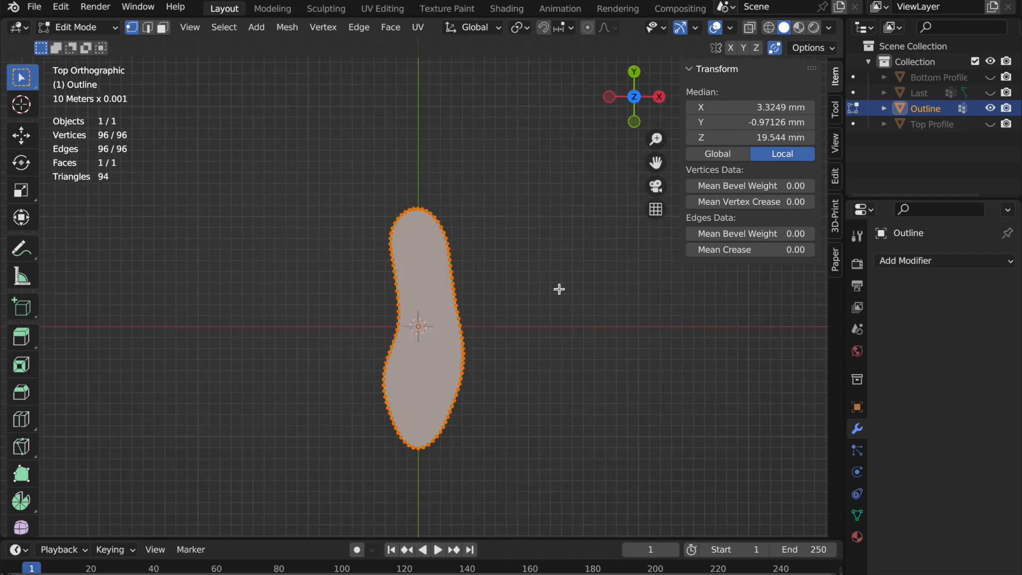
- Extrude the outline face about 113 mm downward along Z
click(609, 97)
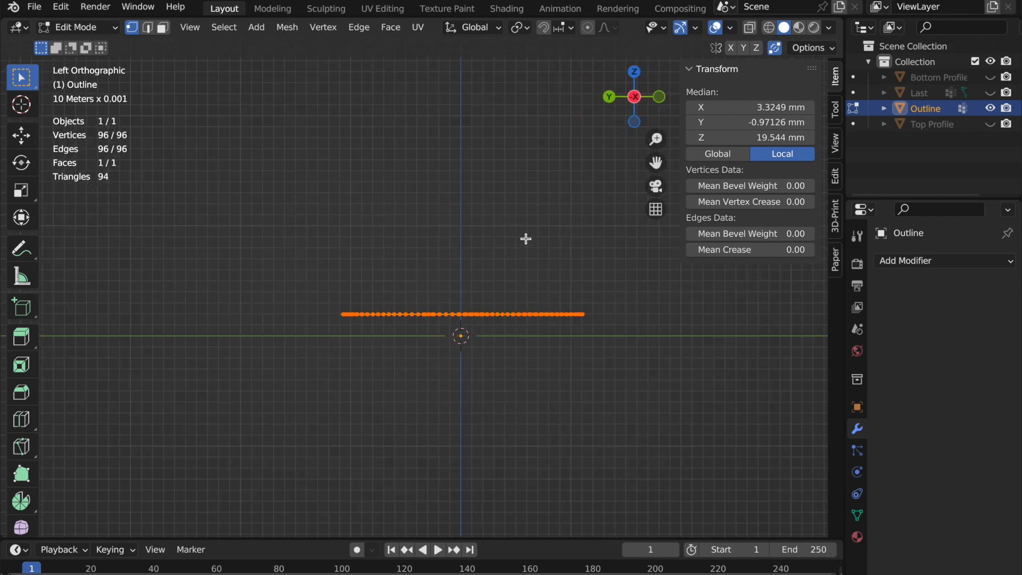
key(e)
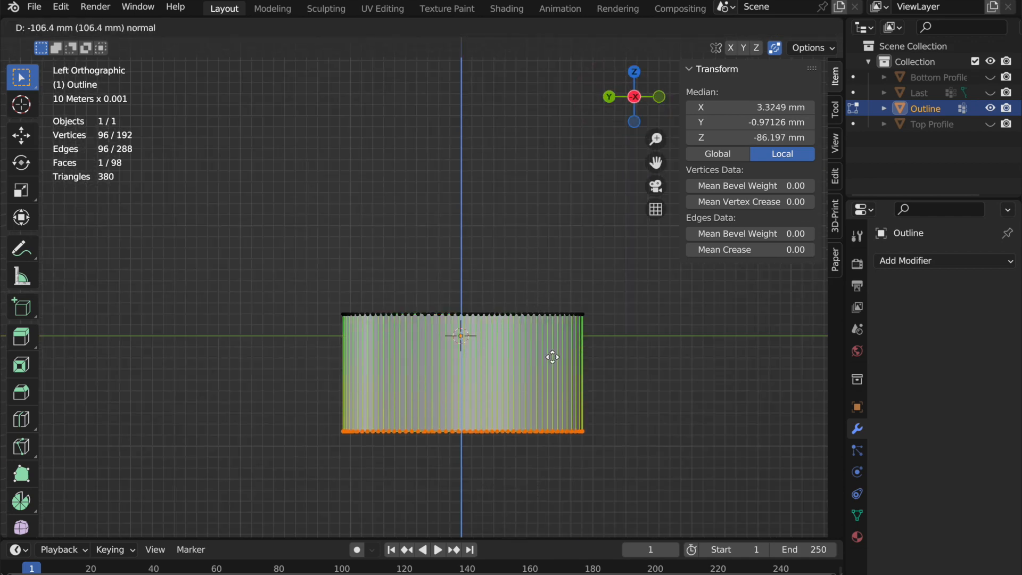
click(553, 364)
middle_drag(639, 347, 401, 369)
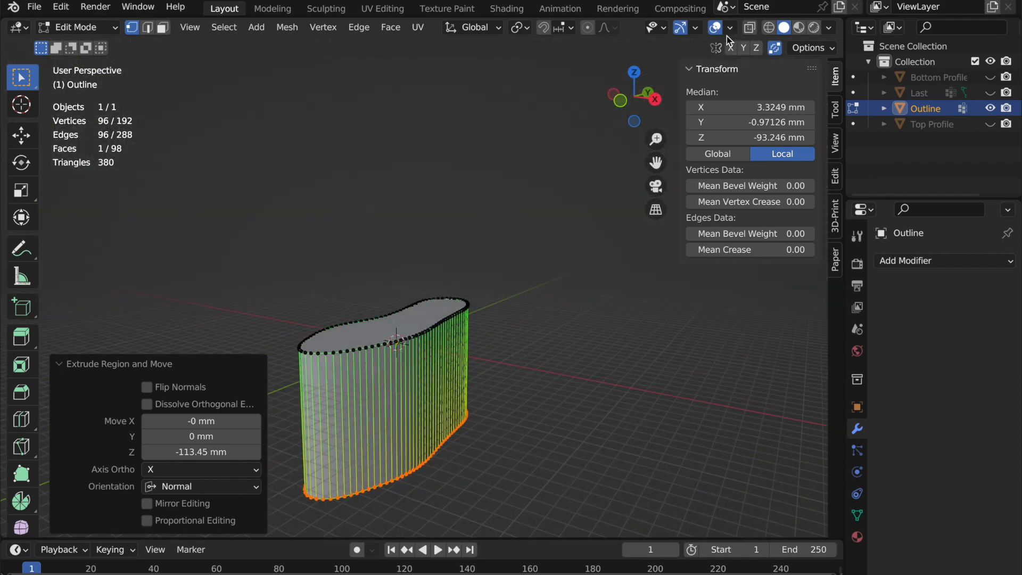
- Hide the Outline object and switch editing to the Top Profile mesh
click(991, 109)
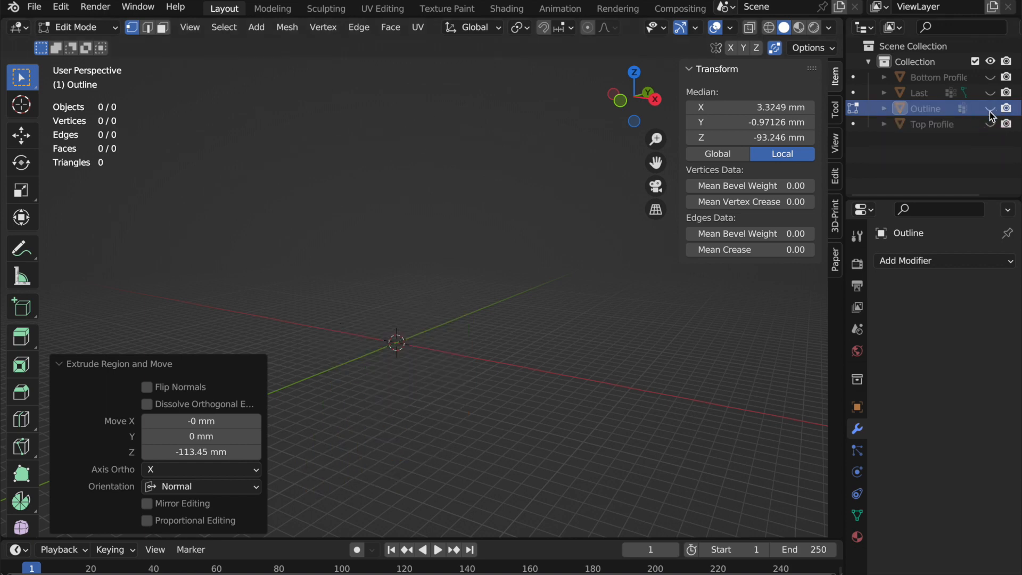
click(990, 123)
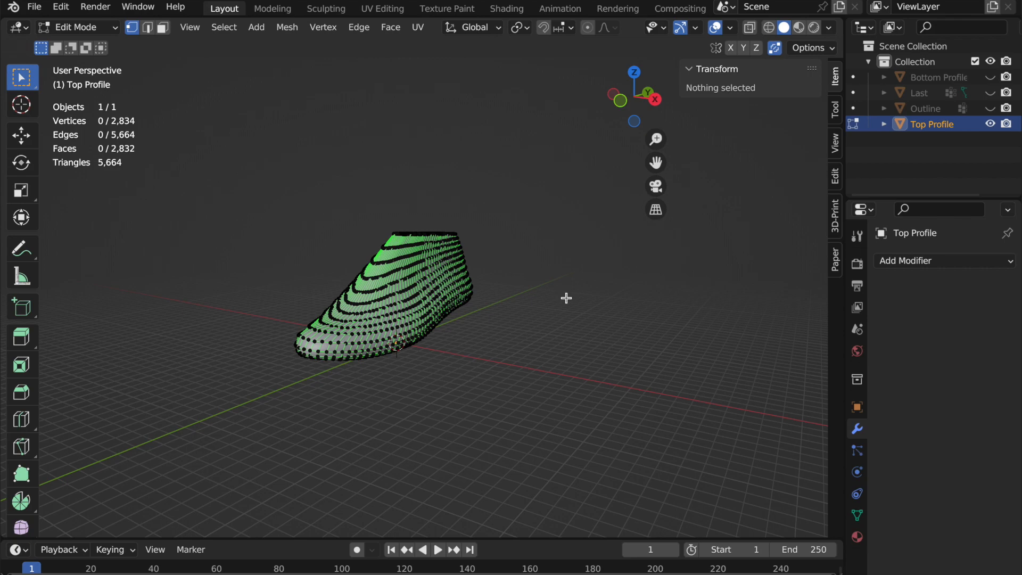
- Select the Top Profile's lower edge loop around the sole edge, invert the selection and delete all other vertices
middle_drag(566, 298, 470, 310)
scroll(470, 310, up, 5)
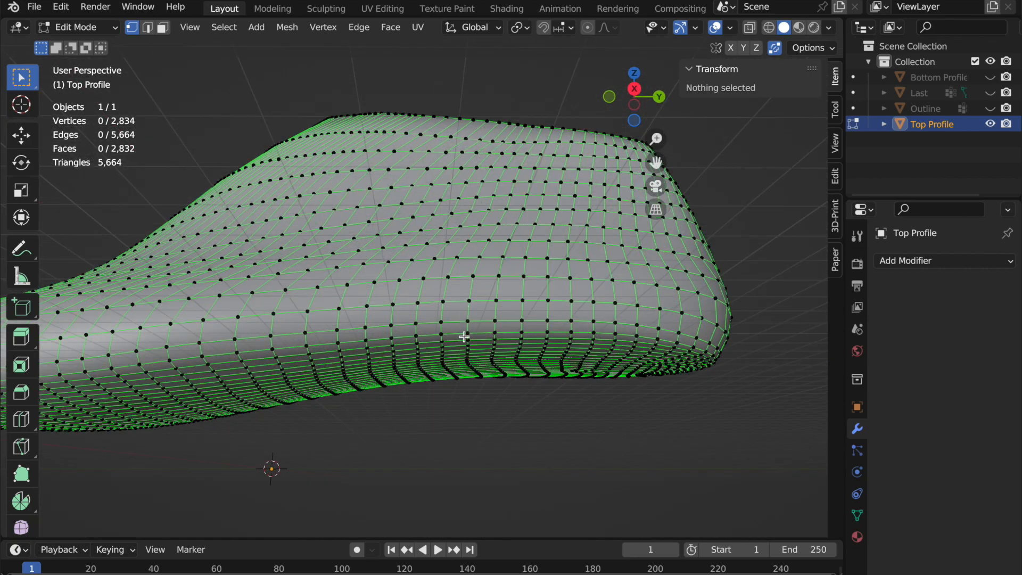
alt+click(698, 350)
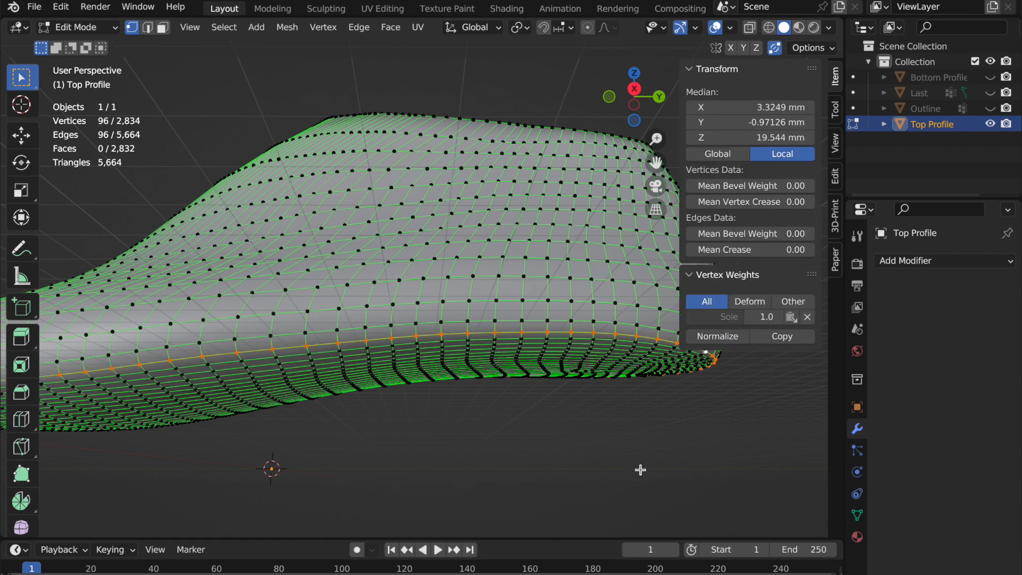
key(ctrl+i)
key(x)
click(630, 404)
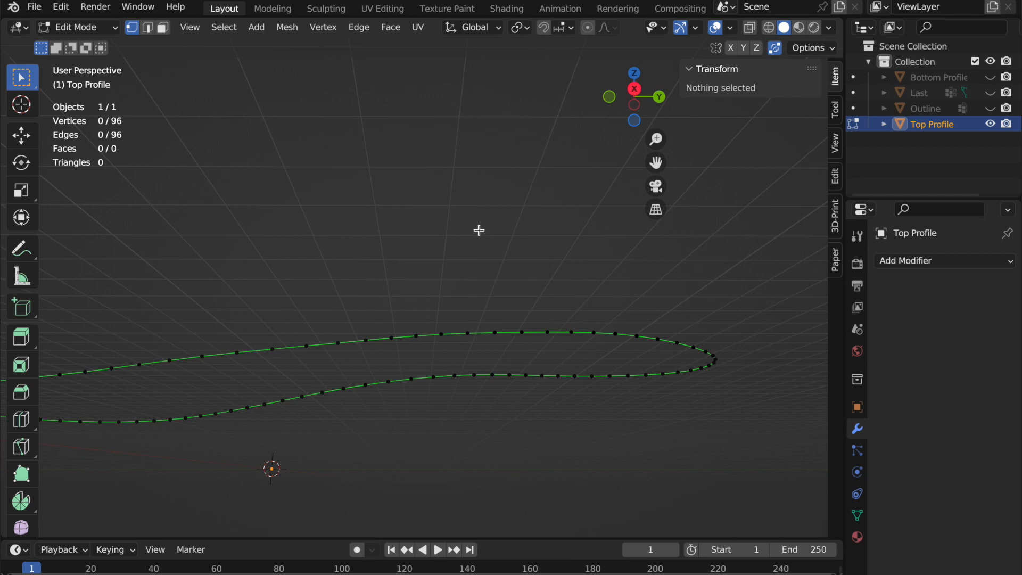
- Select the loop's negative-X half from toe tip to heel by shortest path, invert the selection and delete the other half's vertices
click(635, 91)
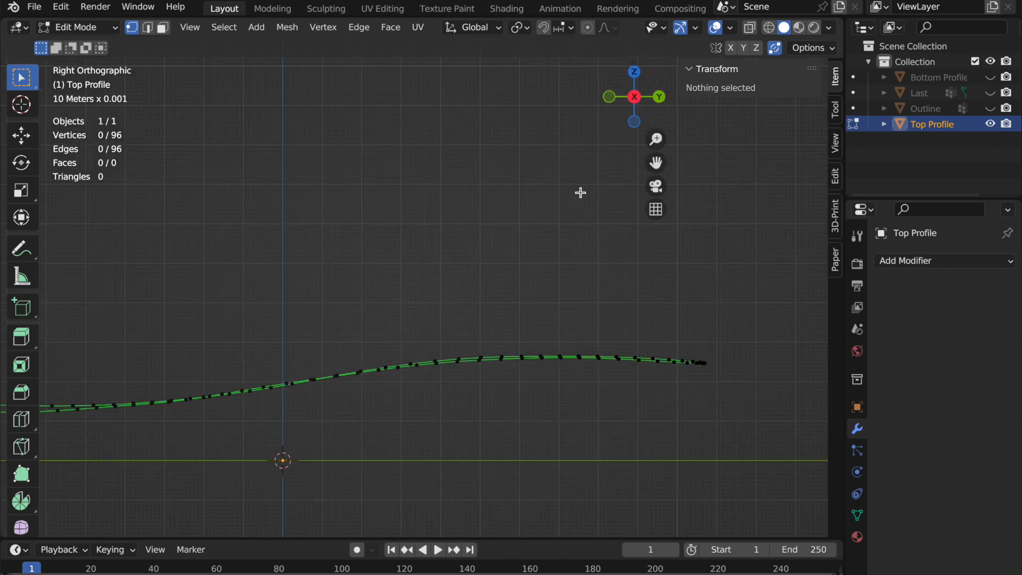
click(636, 72)
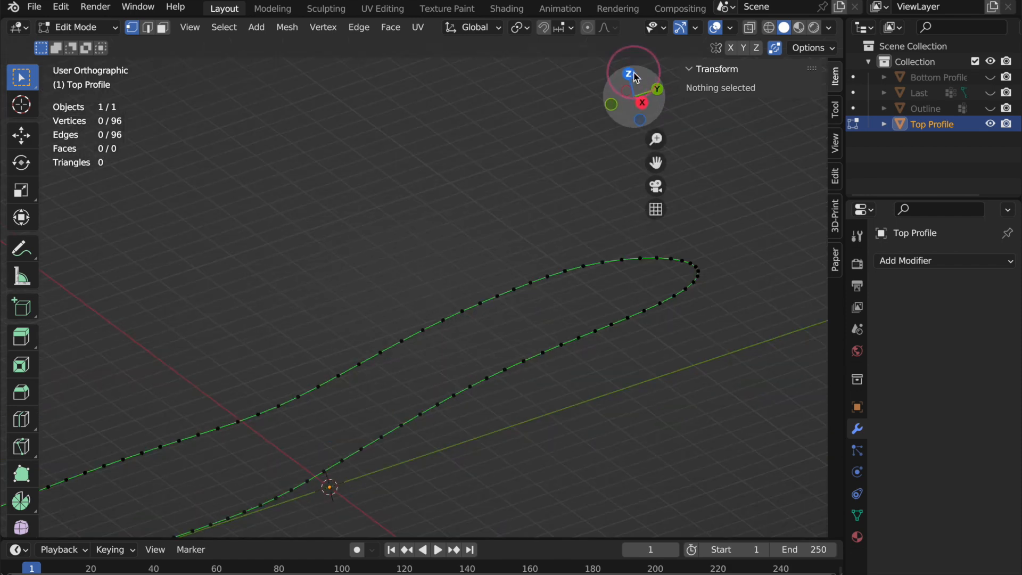
scroll(594, 343, down, 5)
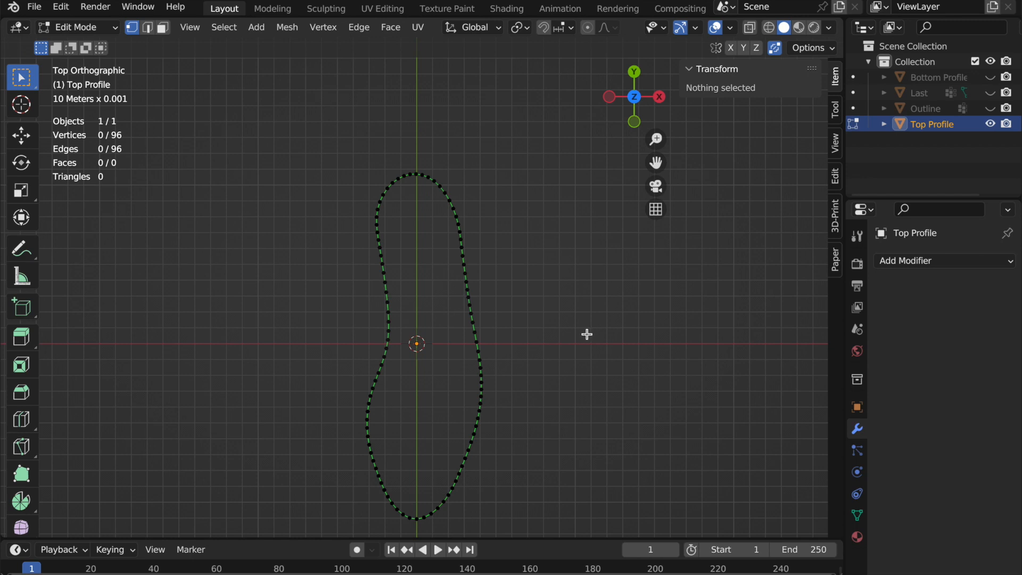
click(416, 518)
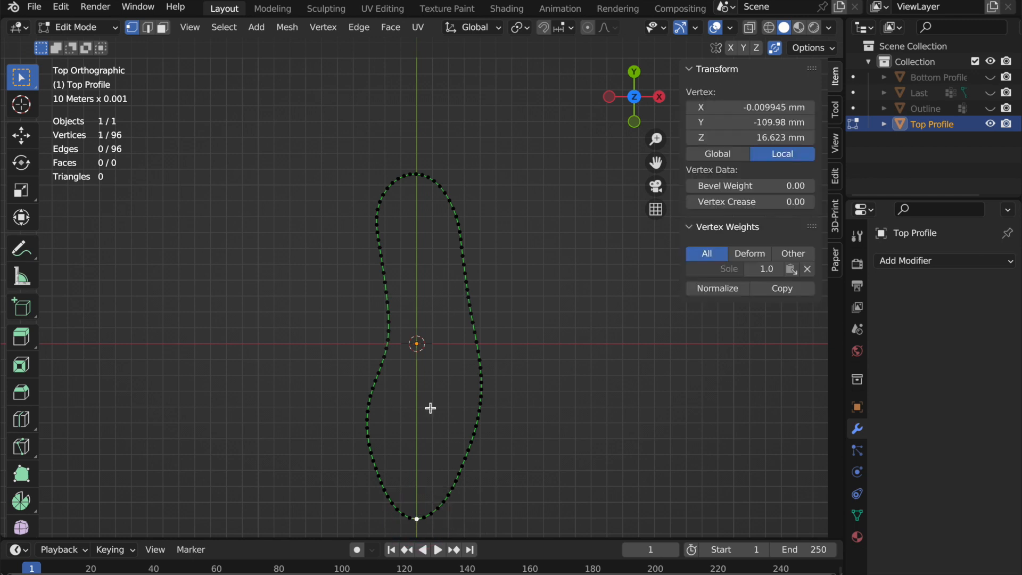
super+click(417, 173)
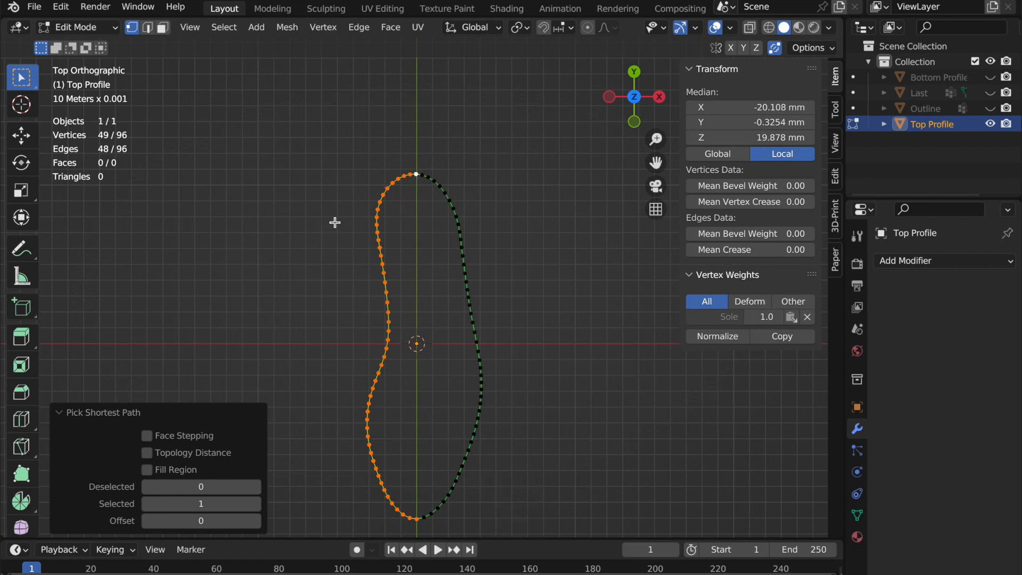
key(super+i)
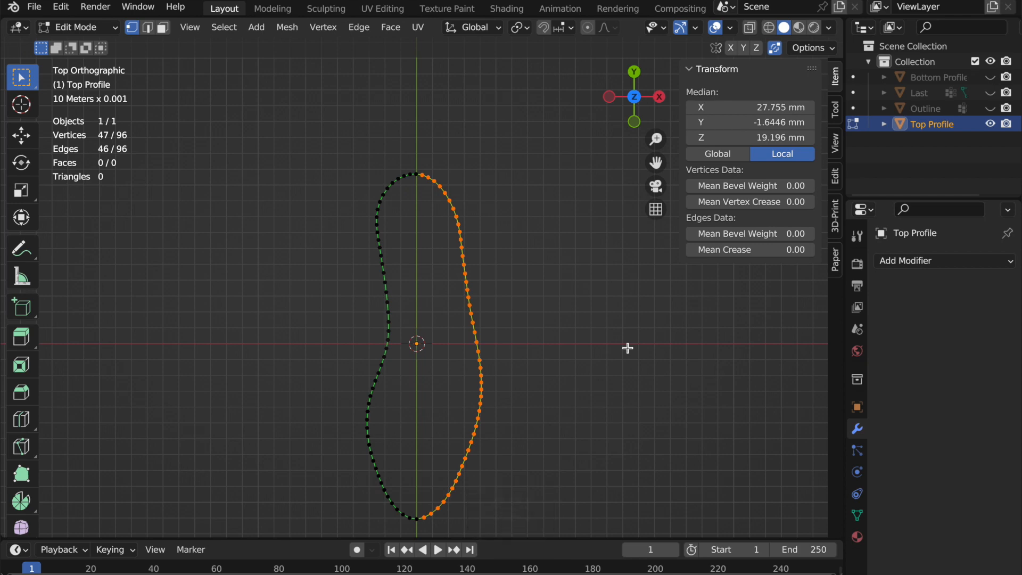
key(x)
click(630, 354)
- Flatten the entire remaining Top Profile curve by scaling it to 0 along X
middle_drag(630, 354, 543, 354)
key(a)
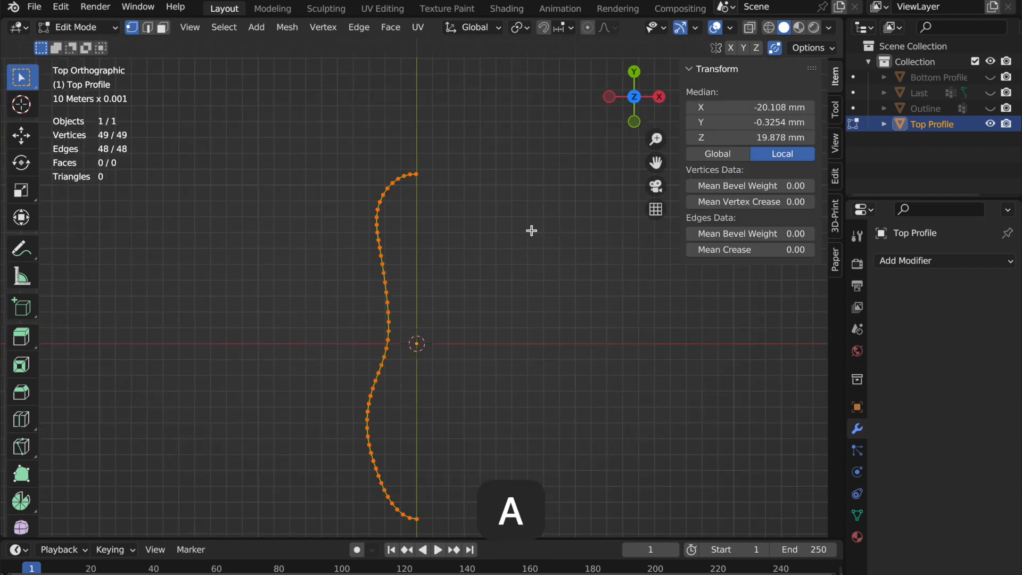
key(s)
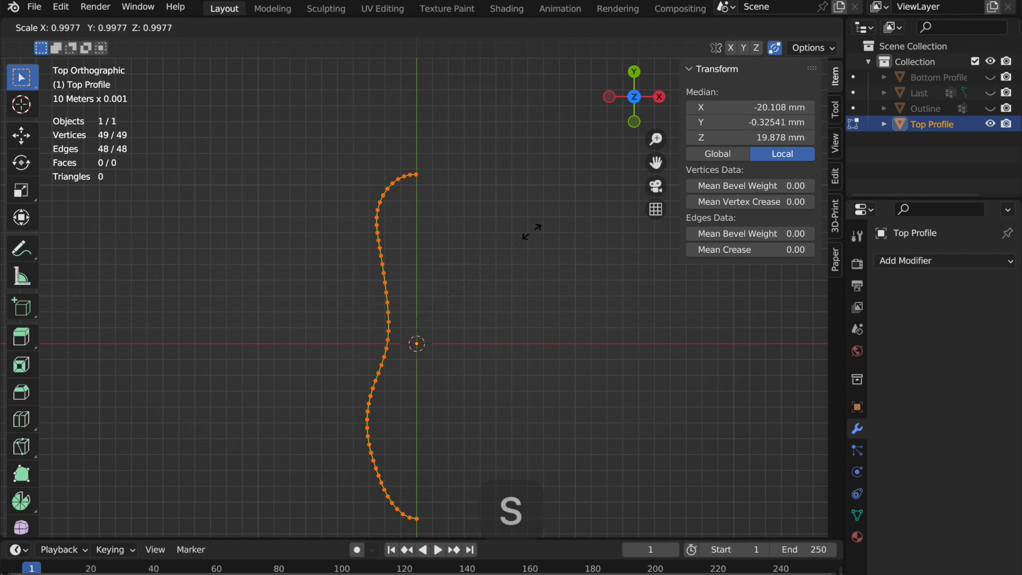
key(x)
key(0)
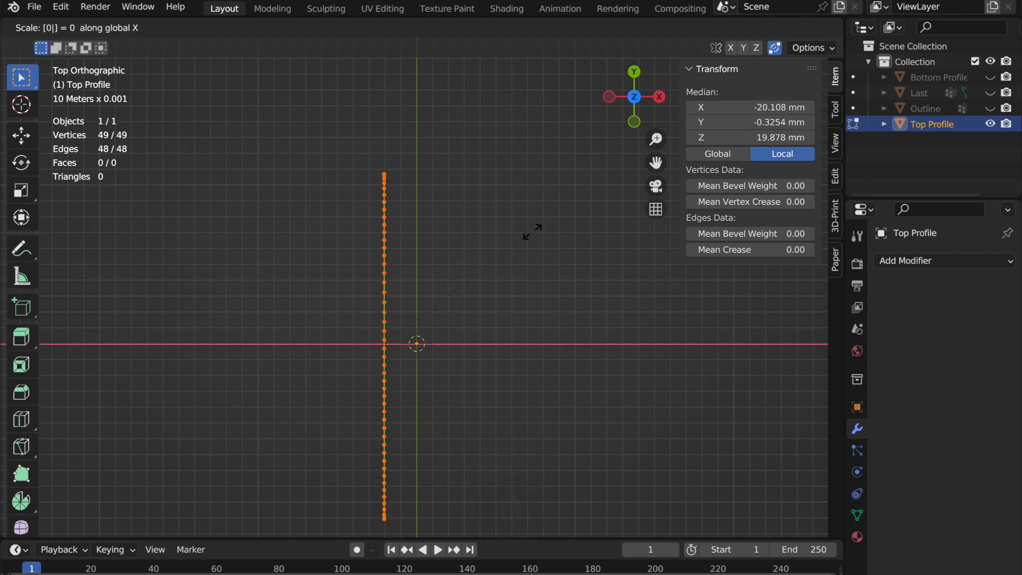
key(Return)
- Simplify the flattened Top Profile curve with Limited Dissolve at a max angle of 1.2°
key(KP_3)
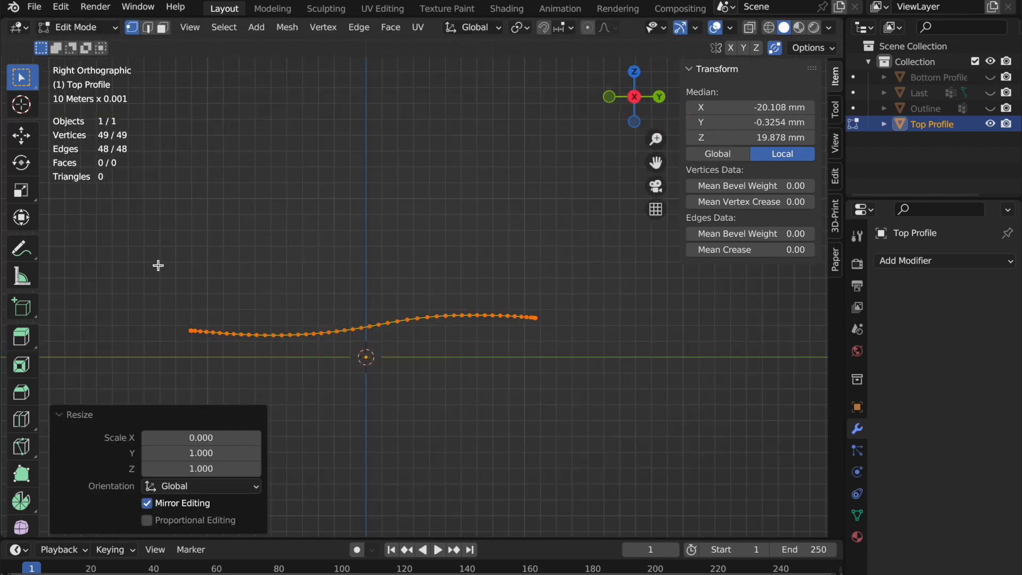
key(x)
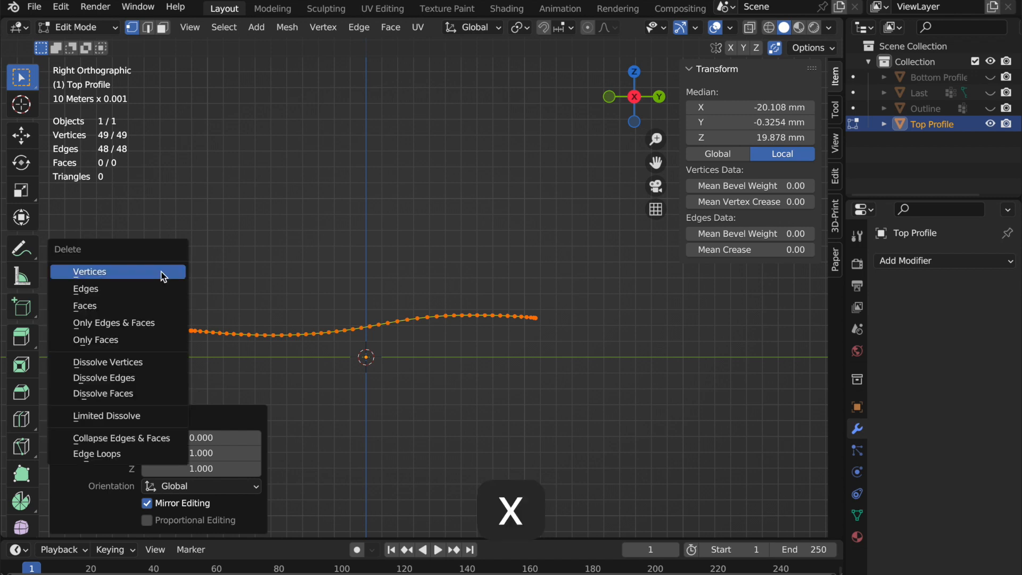
click(159, 414)
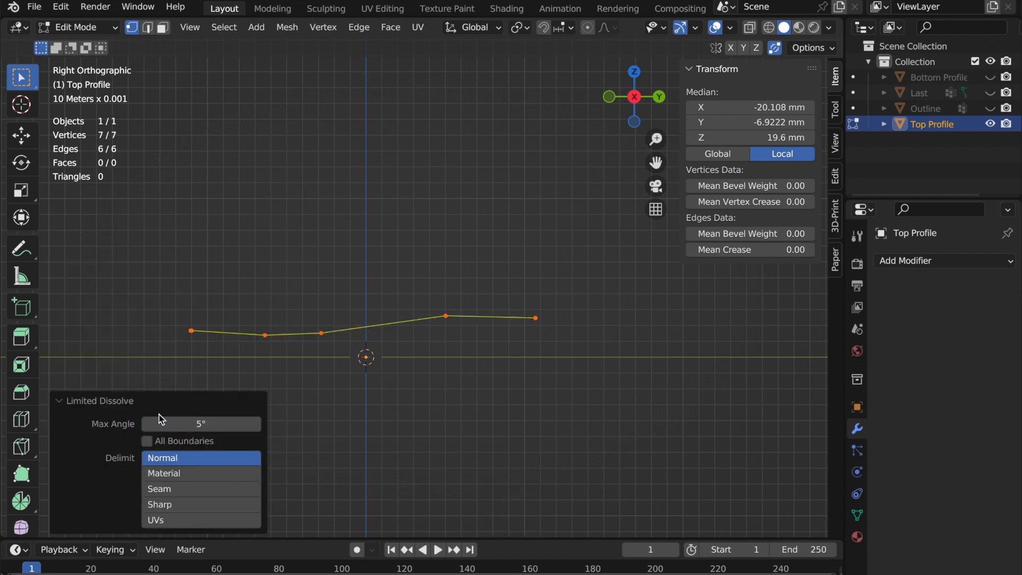
mouse_move(176, 420)
mouse_down()
mouse_move(151, 420)
mouse_move(178, 418)
mouse_up()
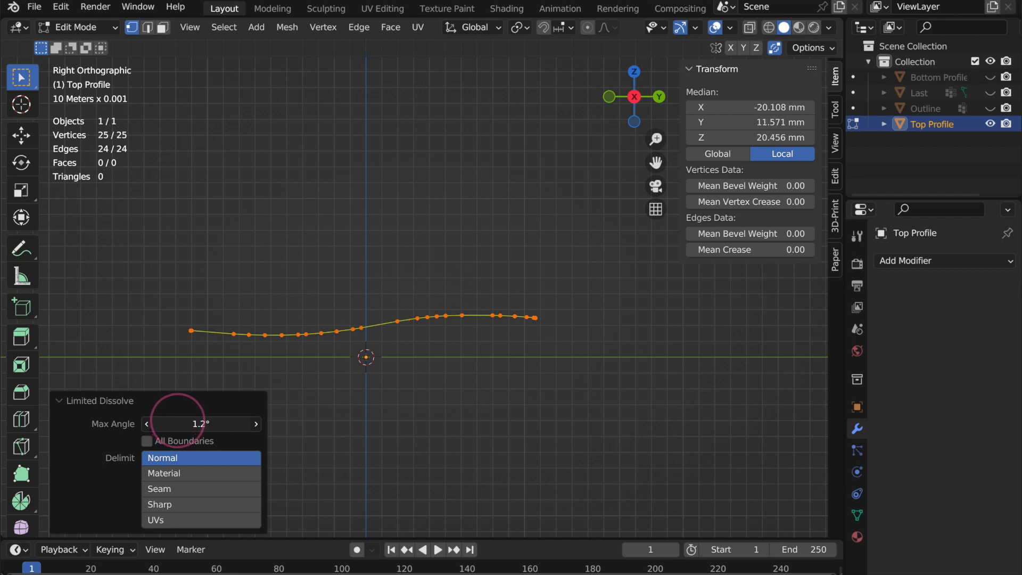
- Merge all Top Profile vertices by distance and return to Object Mode
click(328, 418)
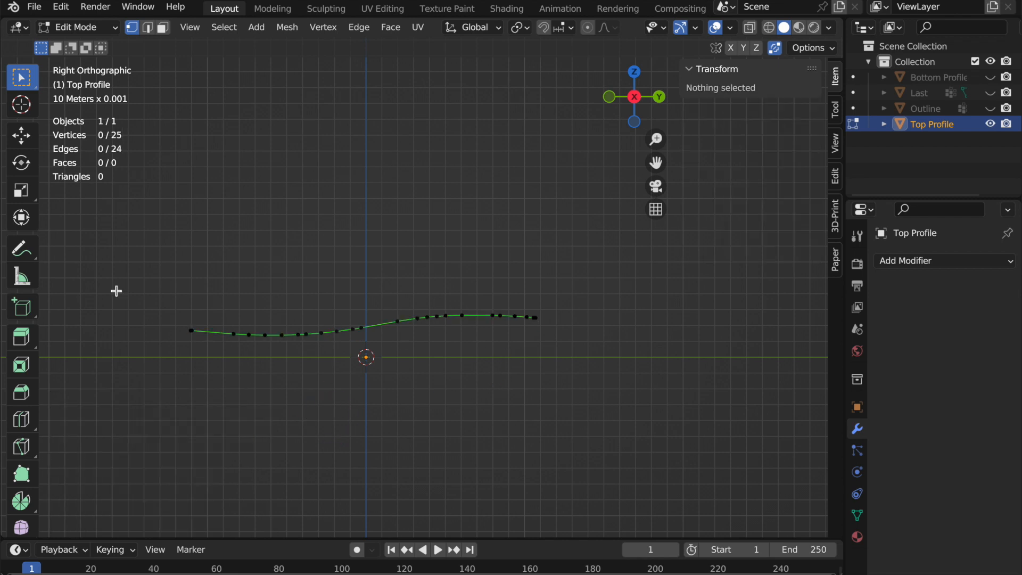
key(a)
key(m)
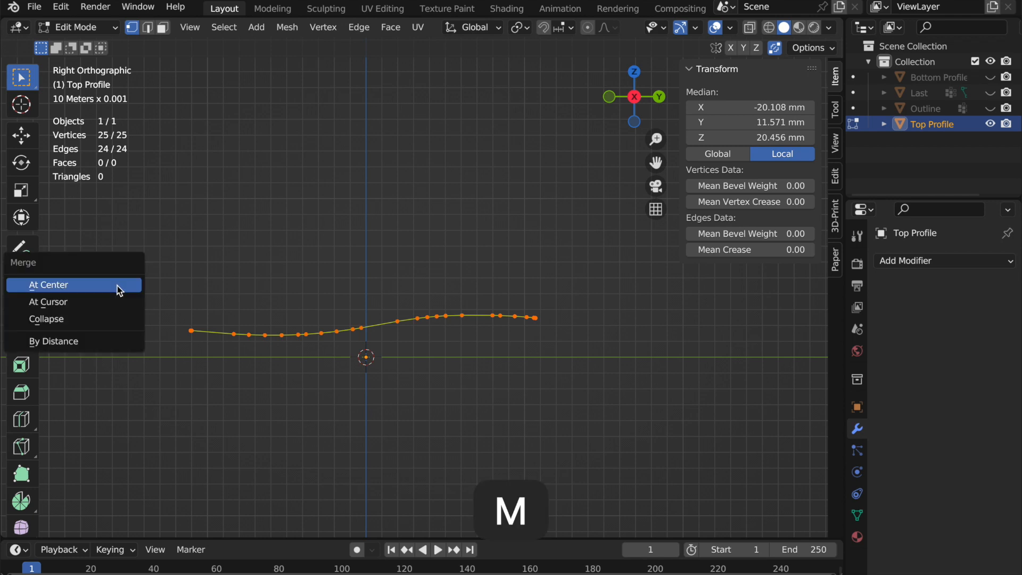
click(111, 343)
key(Tab)
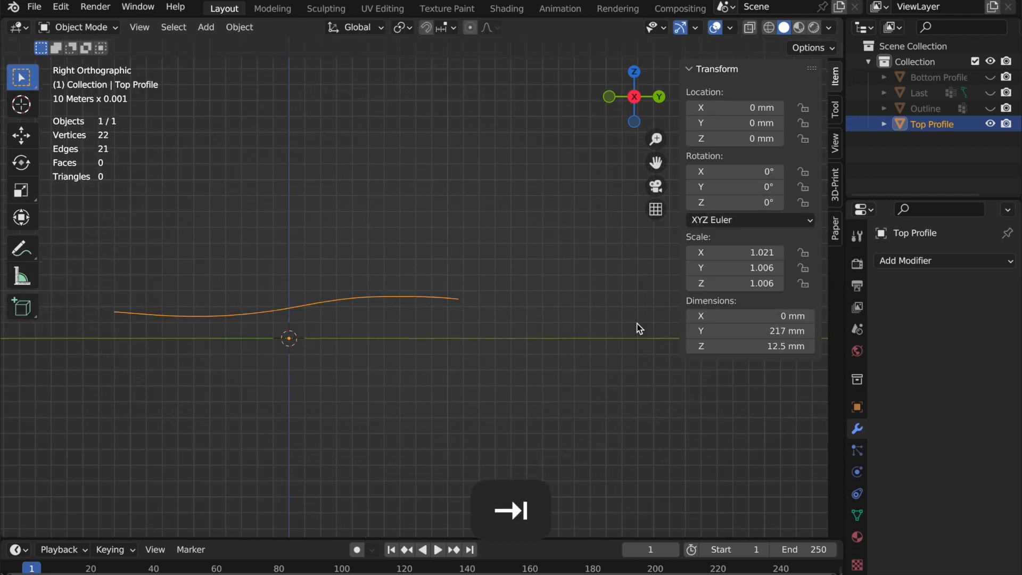
- Hide the Top Profile, show the Bottom Profile and open its mesh for editing
click(989, 124)
click(990, 77)
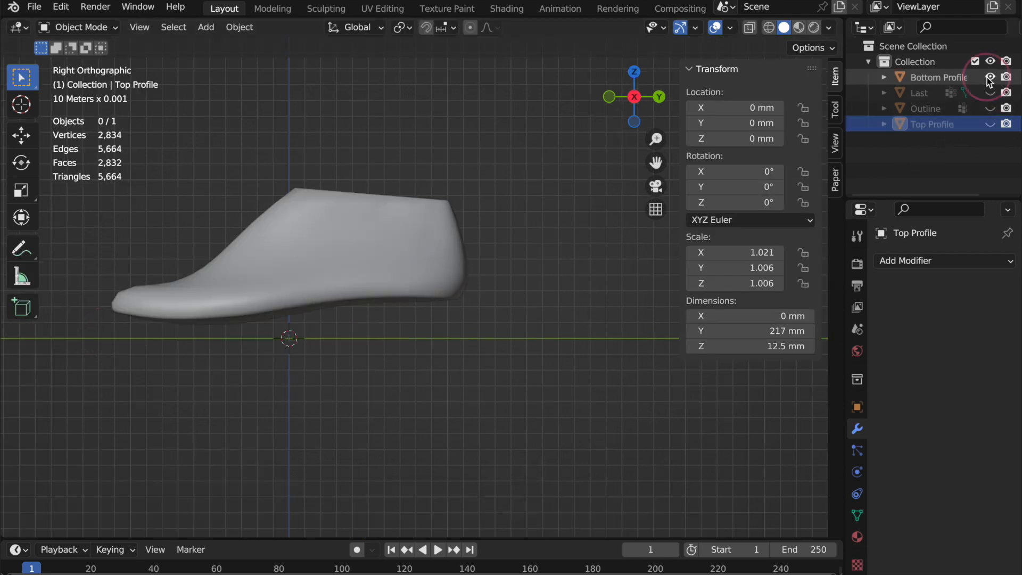
click(302, 254)
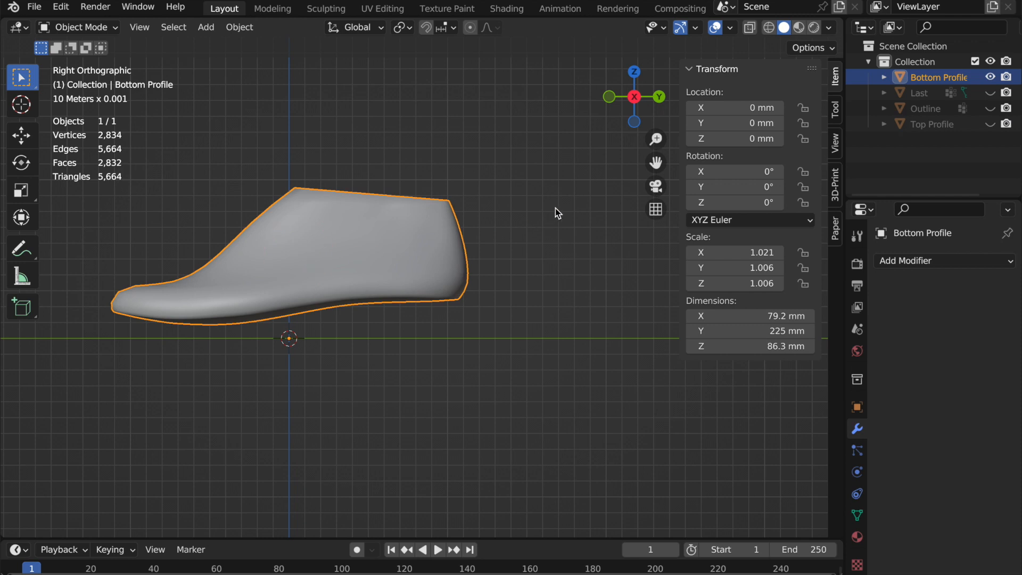
key(Tab)
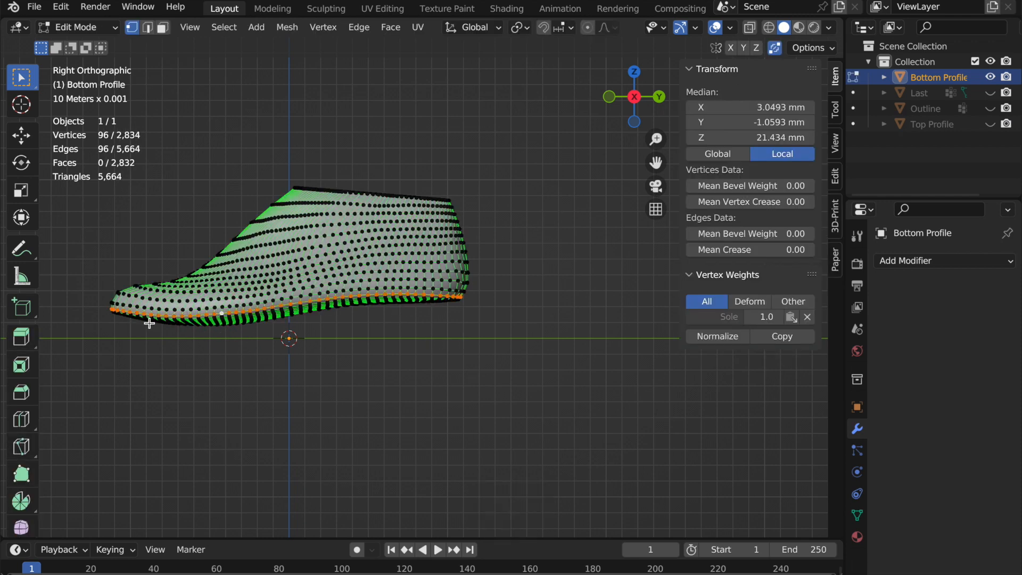
key(c)
drag(149, 323, 574, 300)
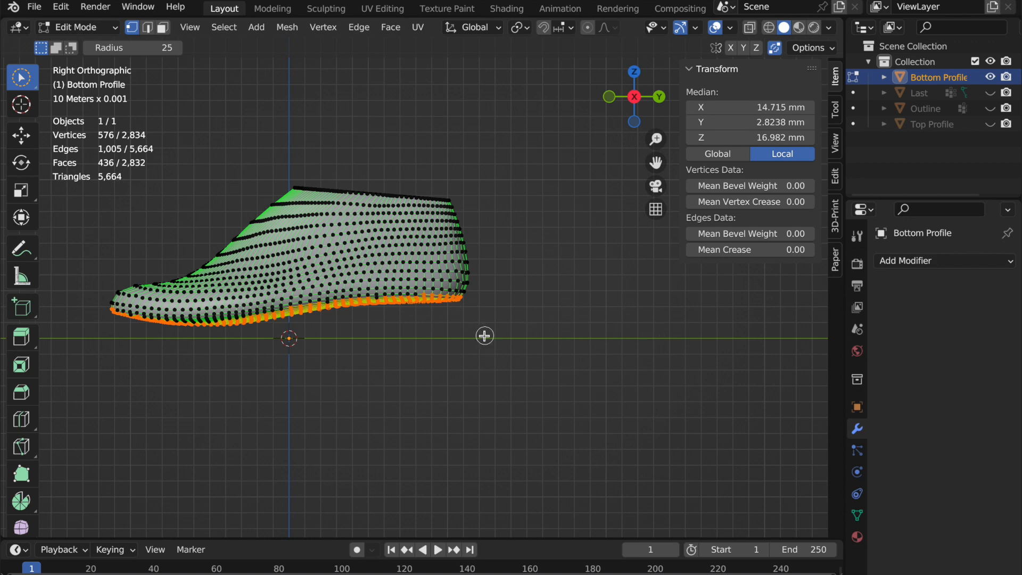
shift+middle_drag(228, 388, 313, 395)
key(alt+a)
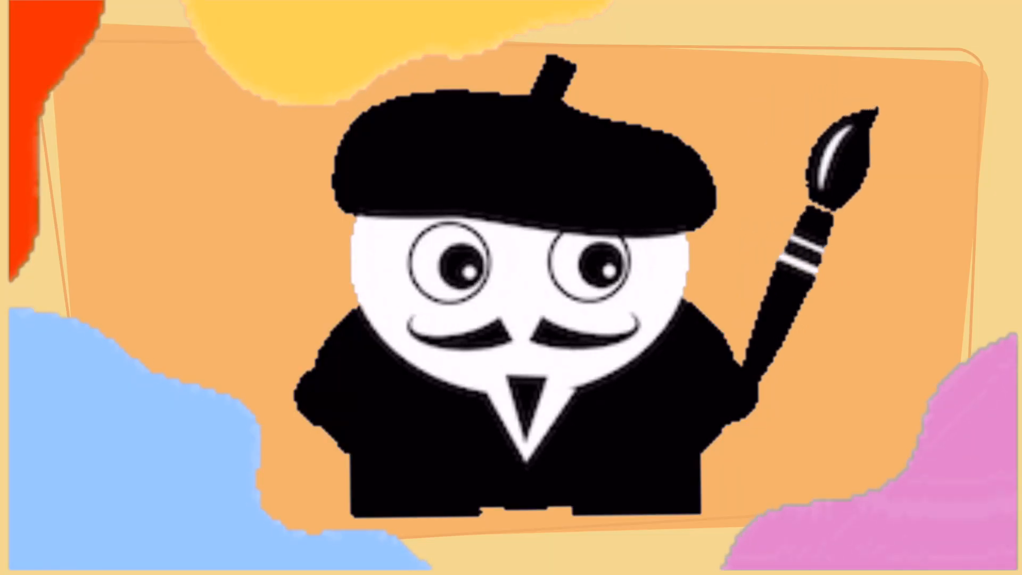
drag(532, 331, 702, 334)
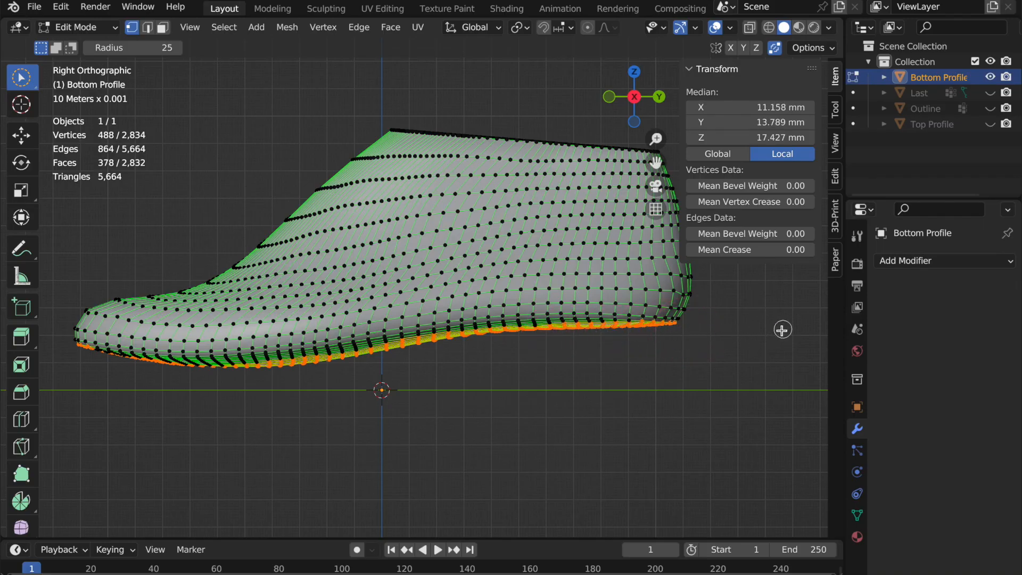
click(781, 331)
- Select the Bottom Profile's central vertex path from toe to heel in bottom view, invert the selection and delete all other vertices
click(634, 121)
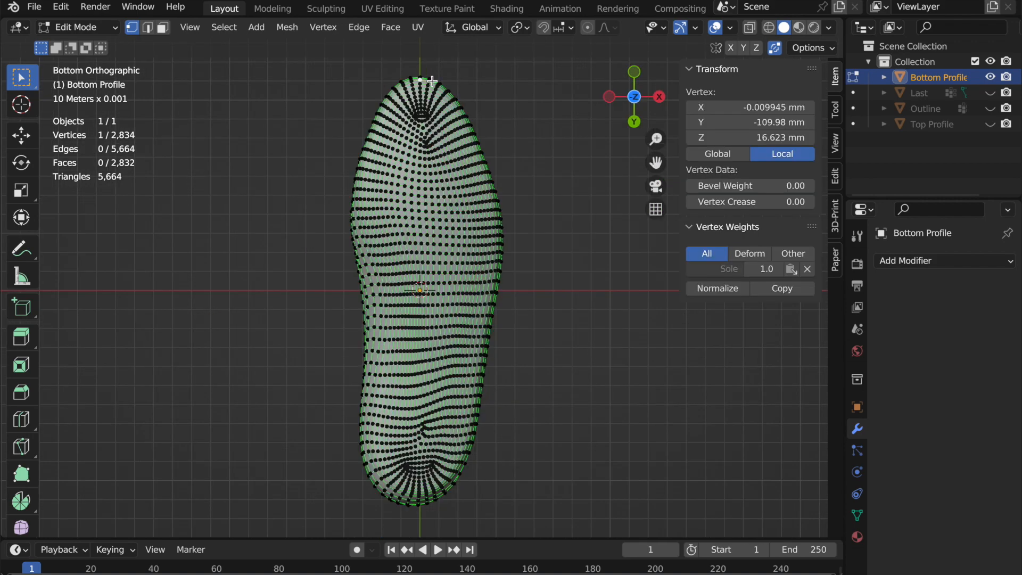
ctrl+click(420, 103)
ctrl+click(423, 272)
ctrl+click(420, 418)
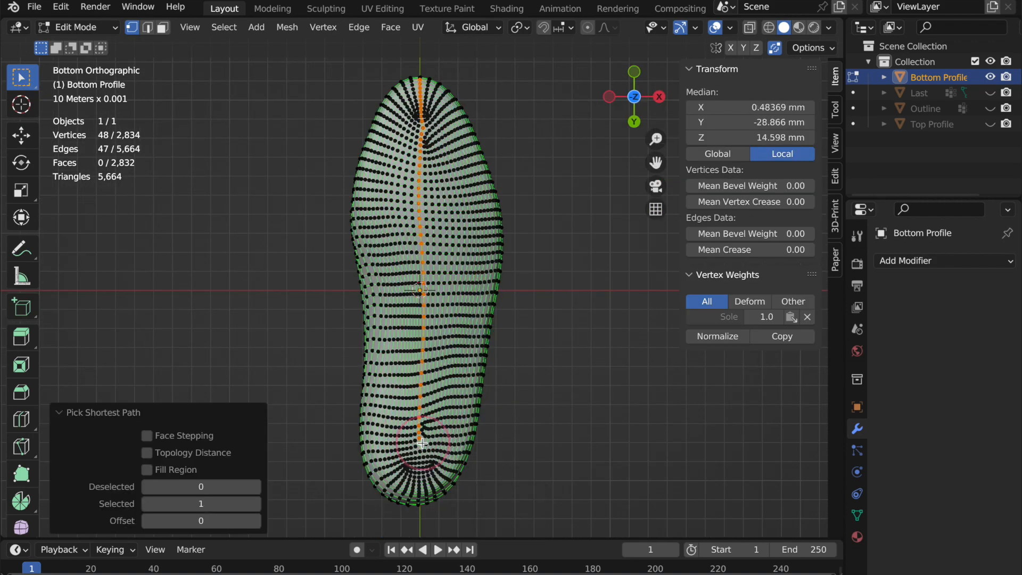
ctrl+click(418, 501)
key(super+i)
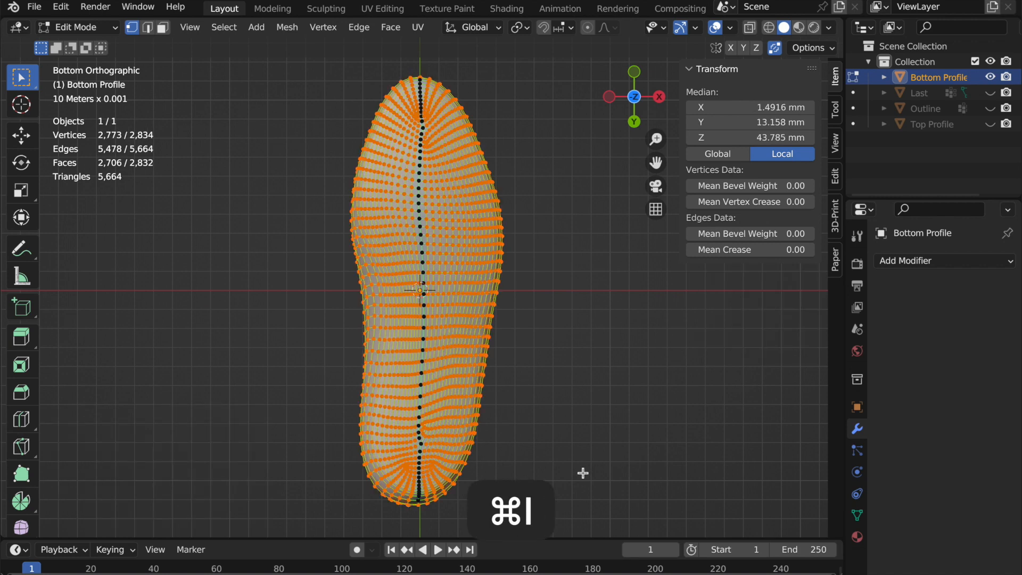
key(x)
click(539, 326)
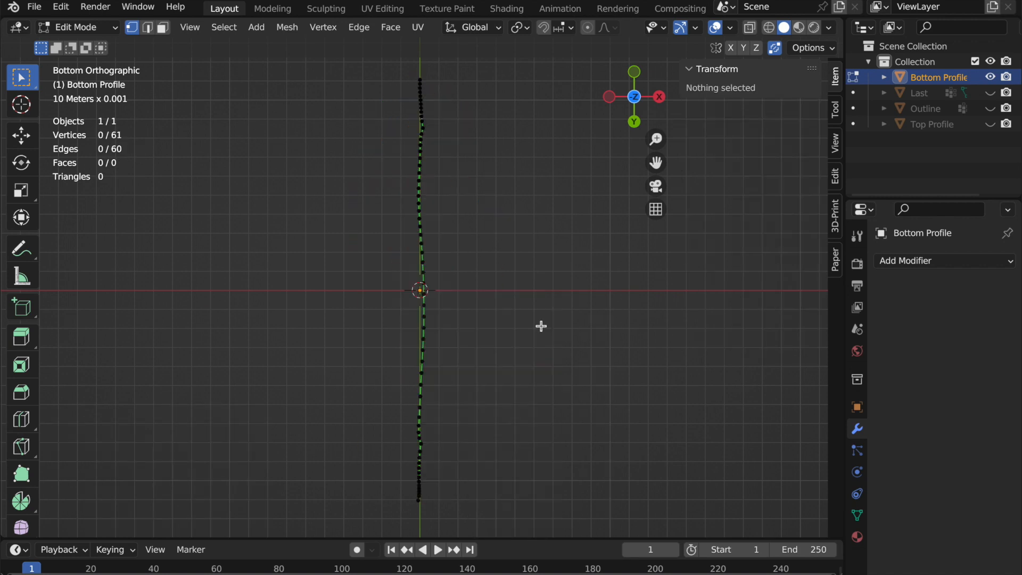
- Flatten the Bottom Profile's centre line by scaling all its vertices to 0 along X
key(s)
key(a)
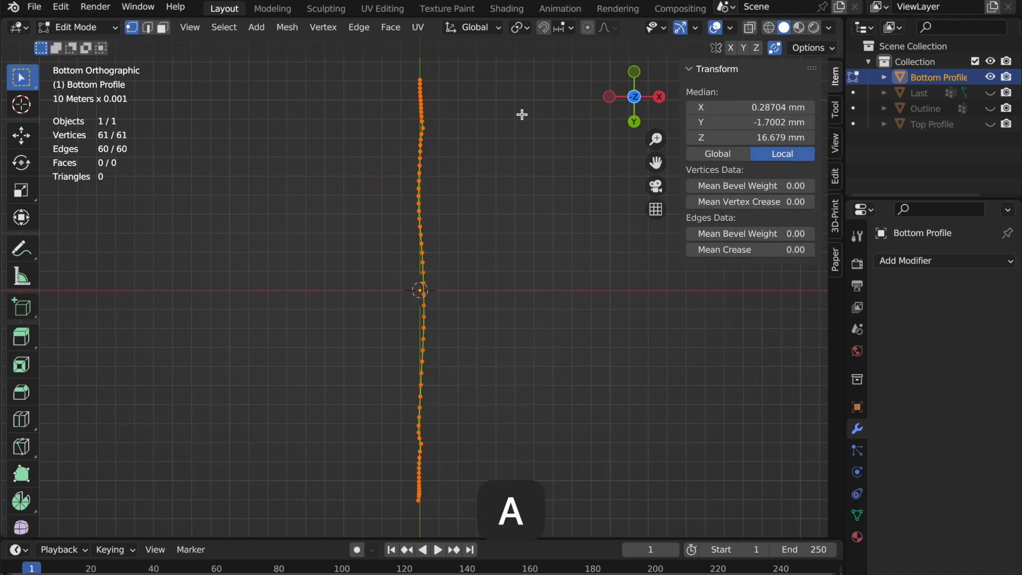
key(s)
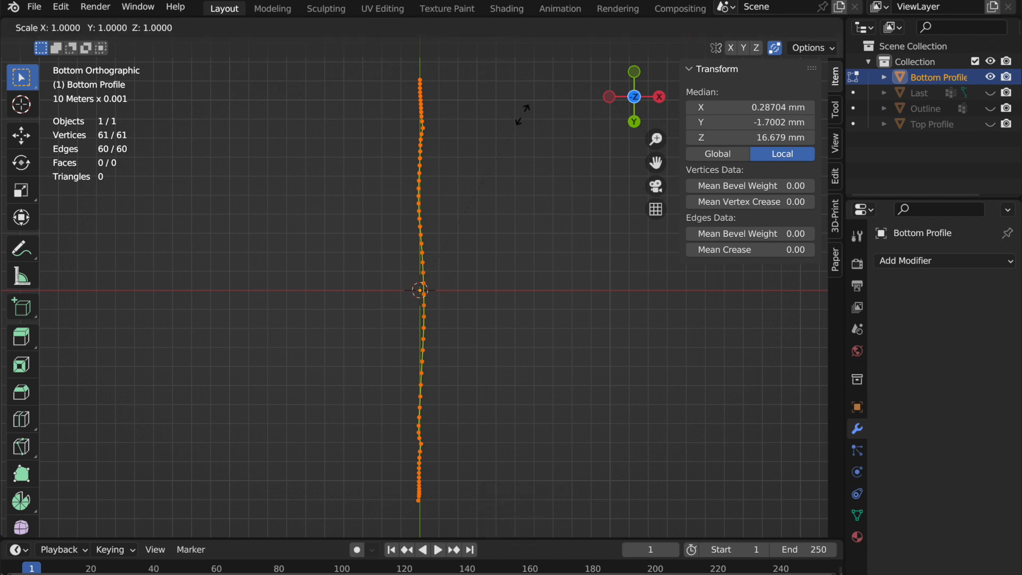
key(x)
key(0)
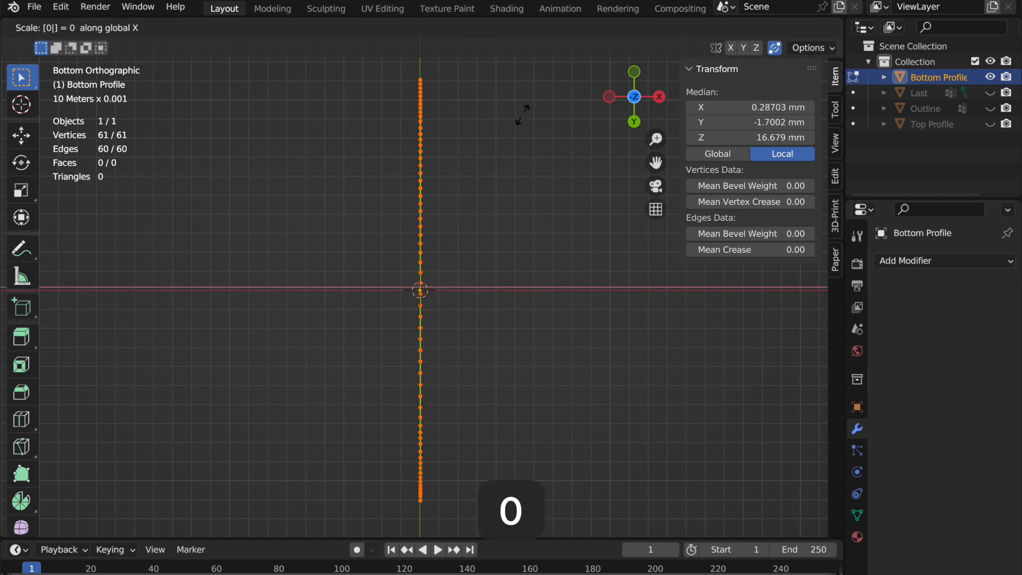
key(Return)
- Simplify the Bottom Profile's centre line with a Limited Dissolve of all its vertices in right view
key(KP_3)
key(x)
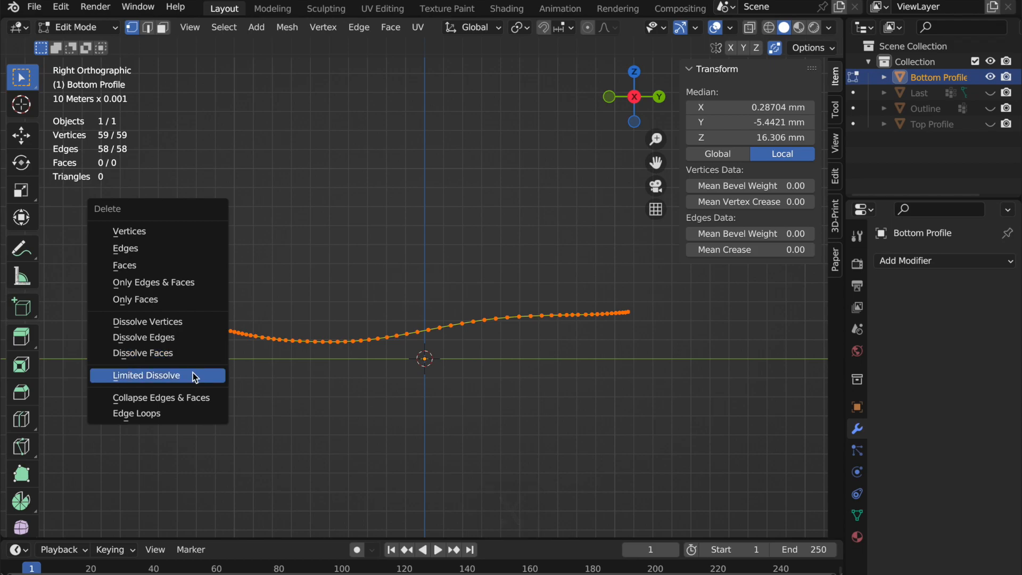
click(192, 372)
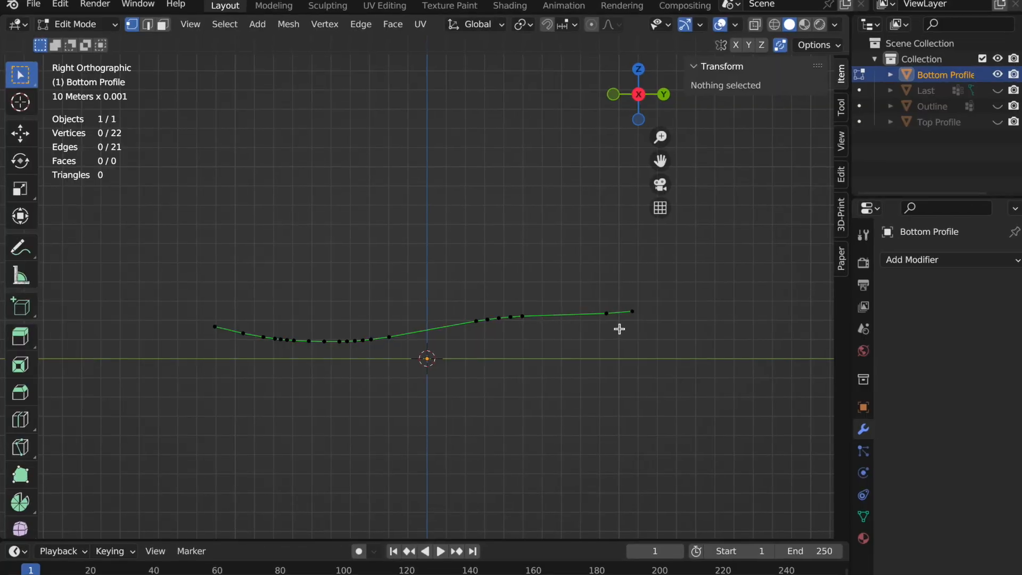
- Set the pivot to Active Element and flatten the Bottom Profile from its lowest forefoot vertex to the heel by scaling to 0 along Z
drag(189, 308, 370, 385)
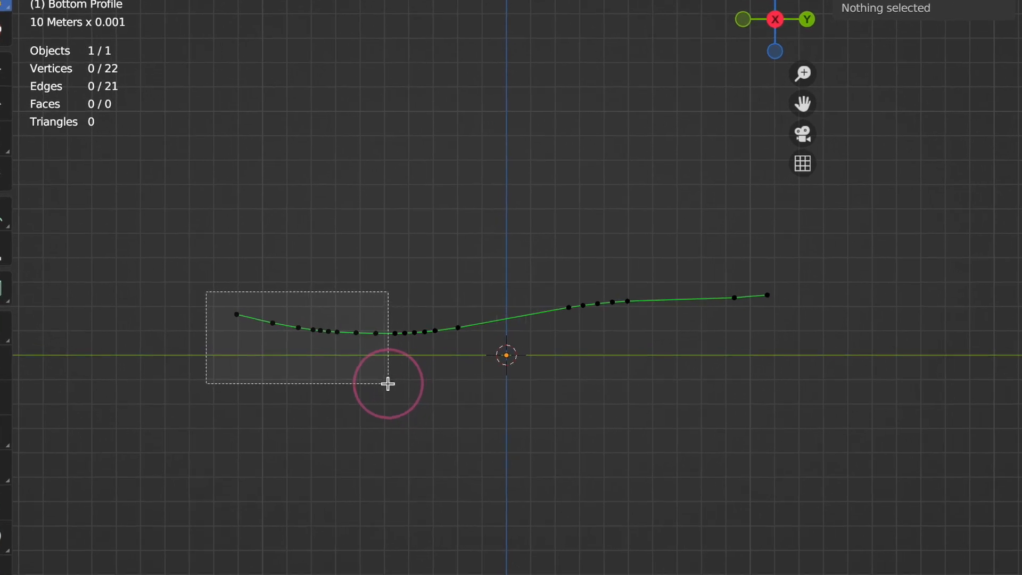
click(201, 305)
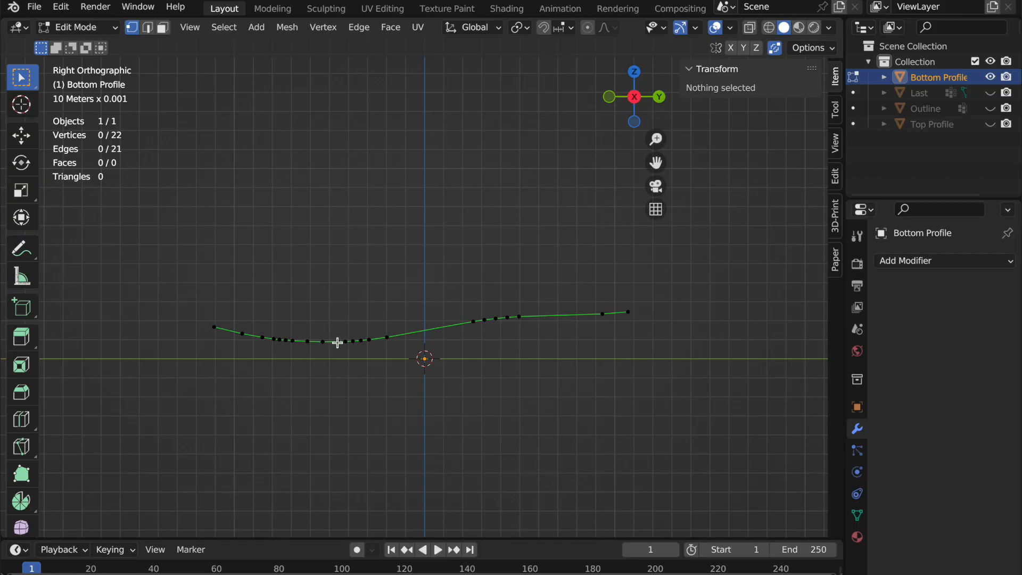
drag(452, 352, 699, 371)
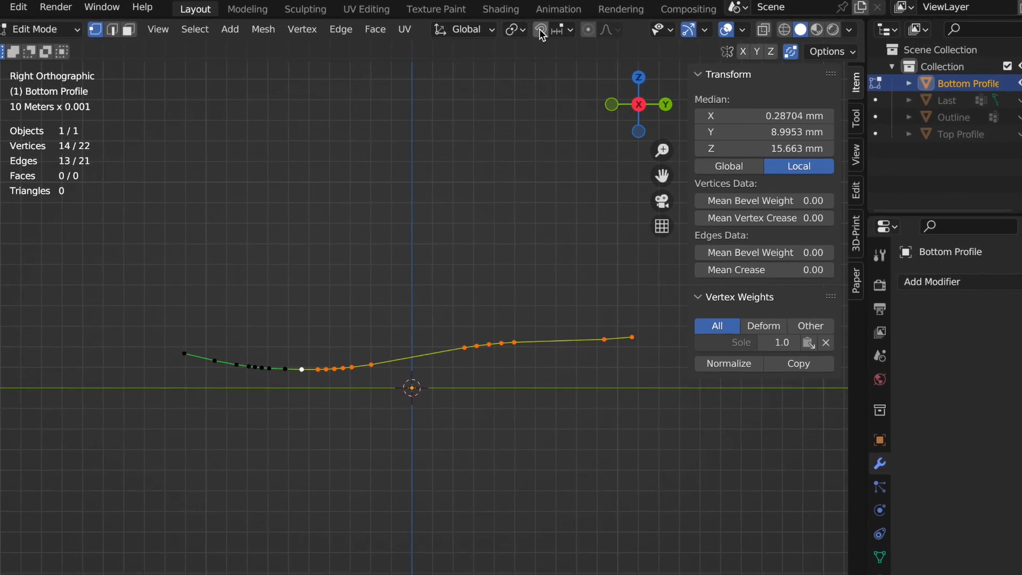
click(520, 32)
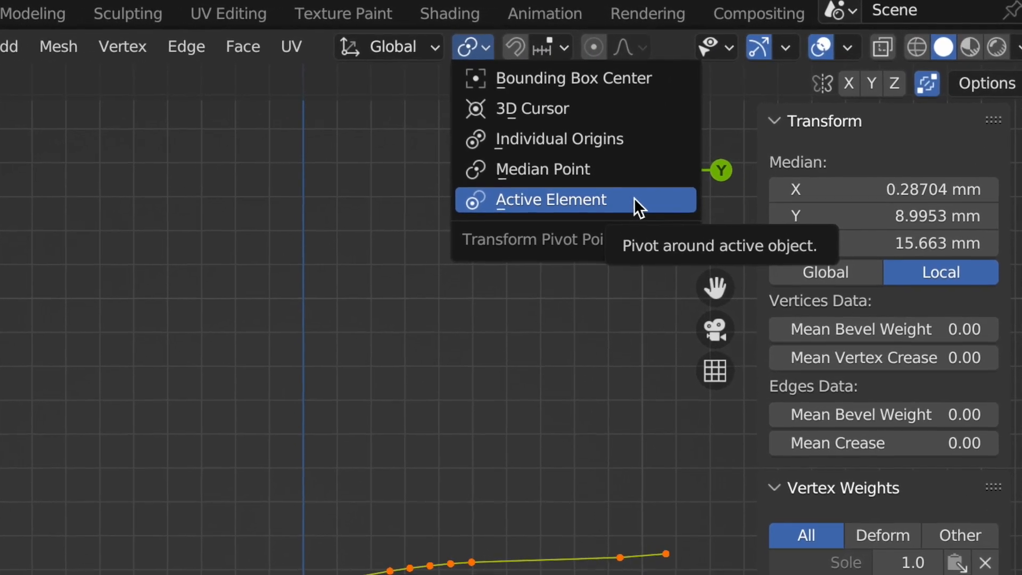
click(636, 206)
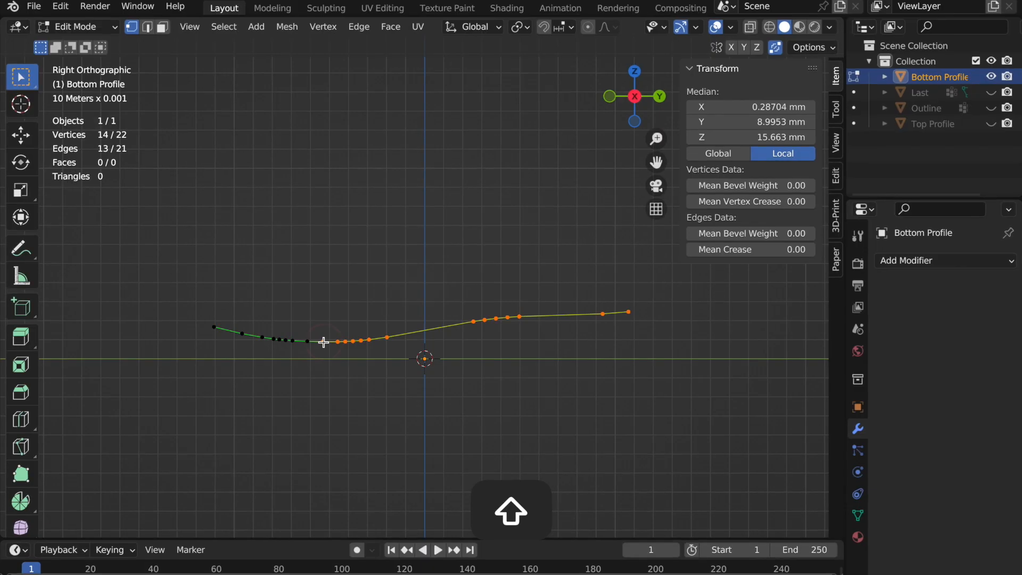
shift+click(323, 342)
shift+click(326, 341)
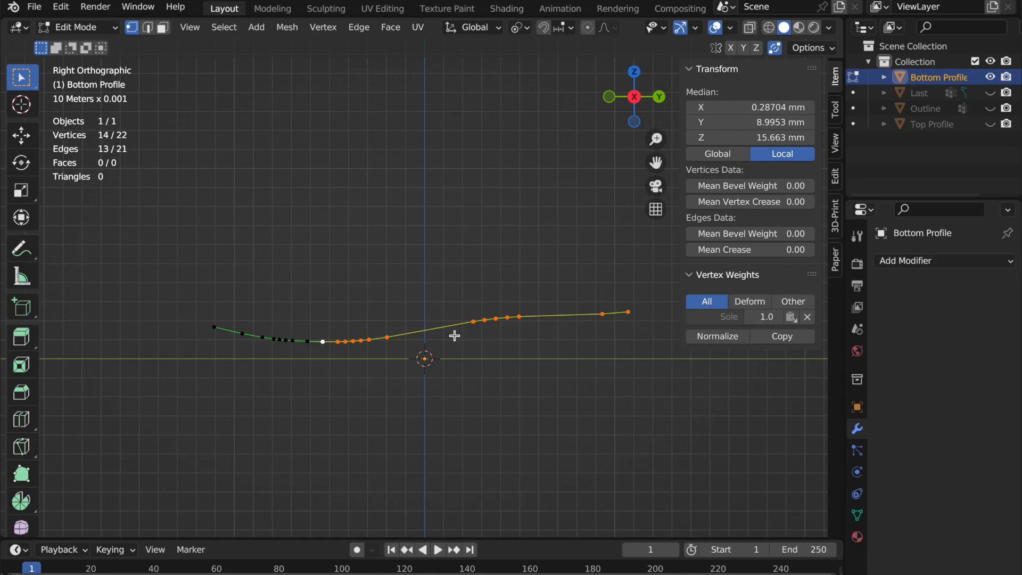
key(s)
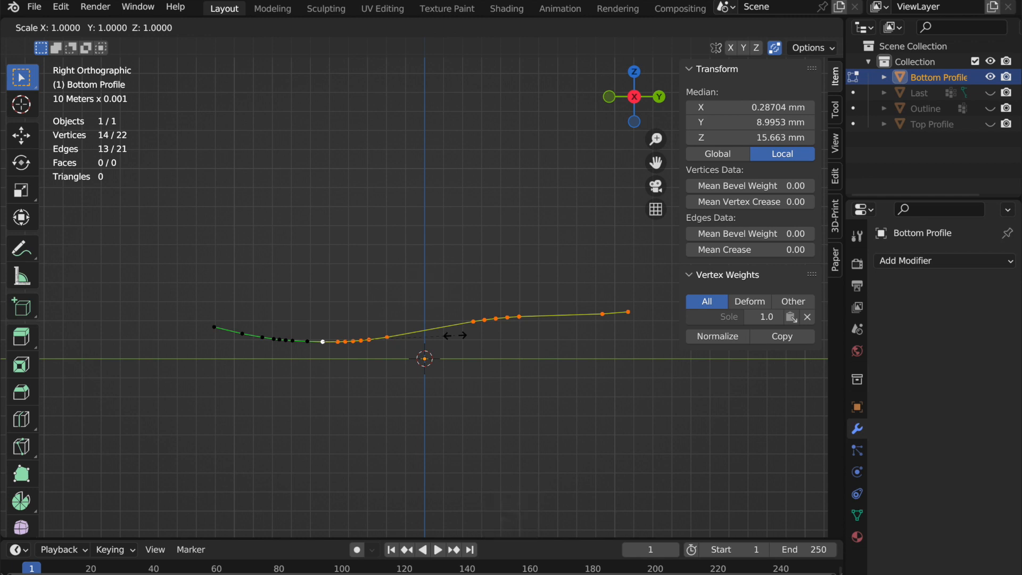
key(z)
key(0)
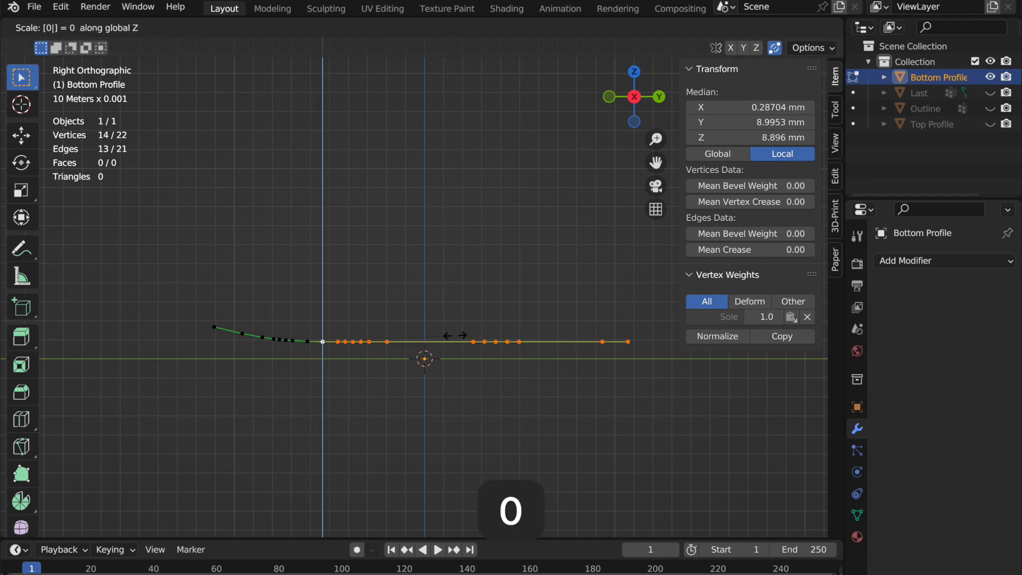
key(Return)
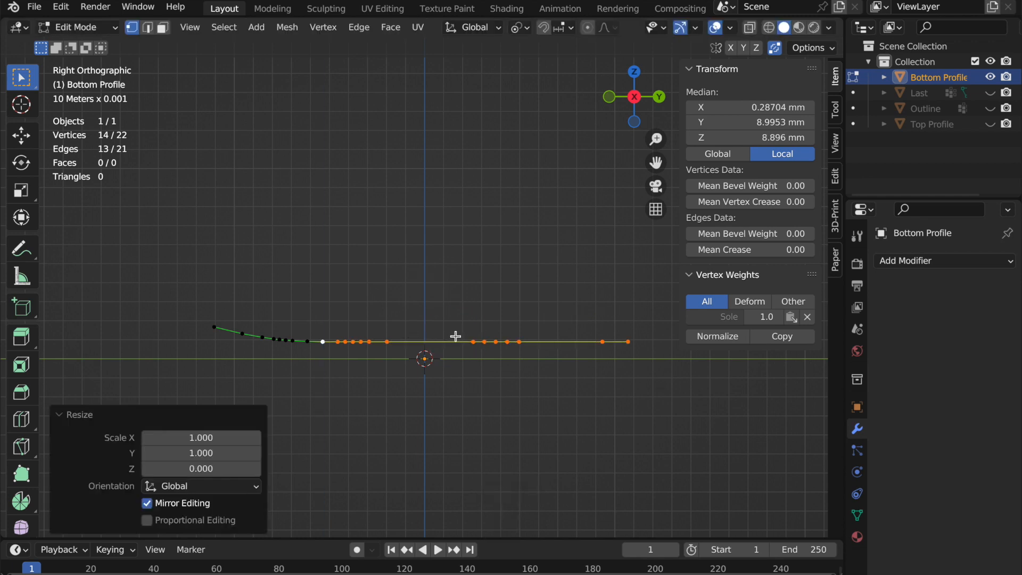
- Move all Bottom Profile vertices -3 mm along Z and return to Object Mode
key(a)
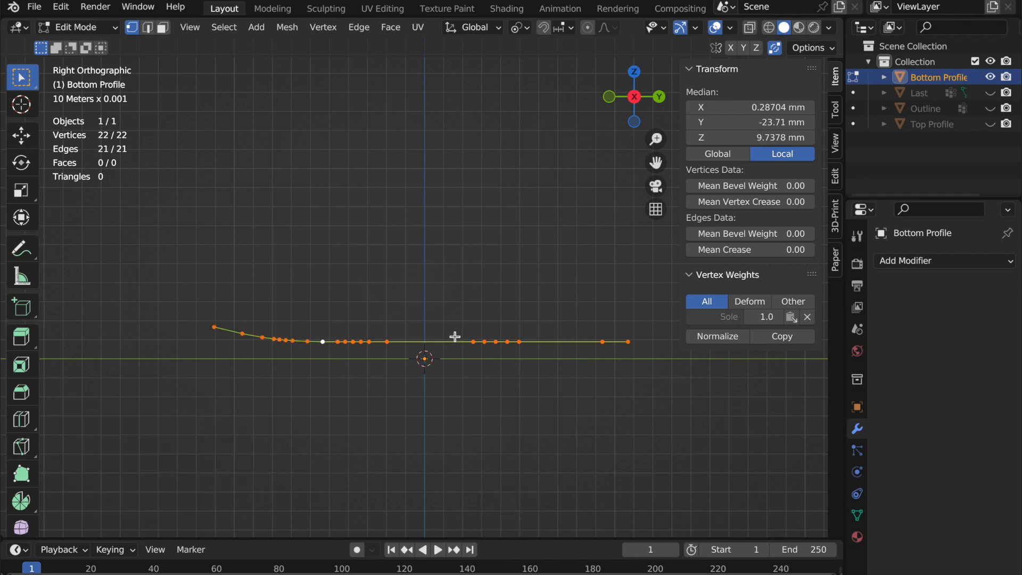
key(g)
key(z)
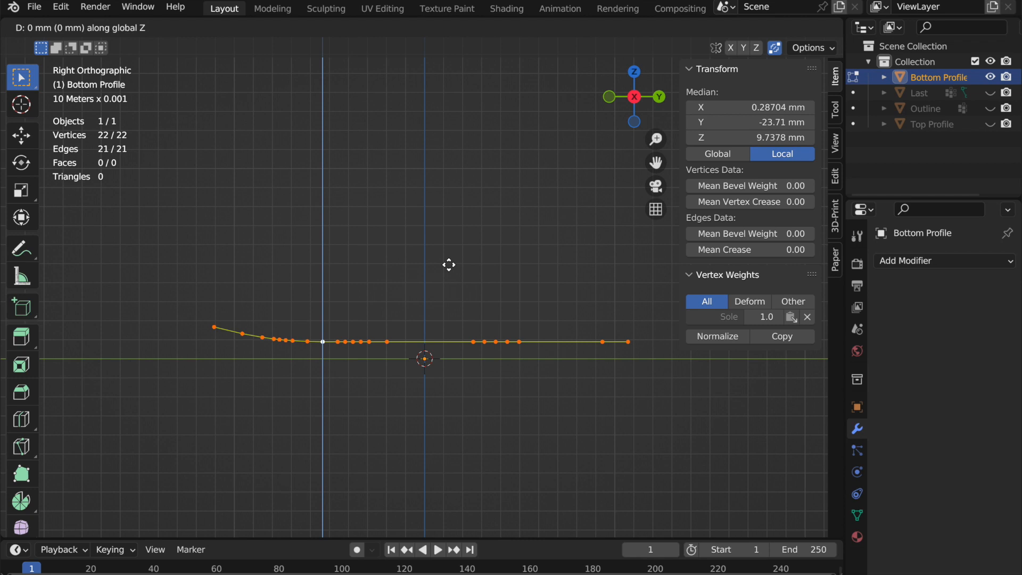
text(-3)
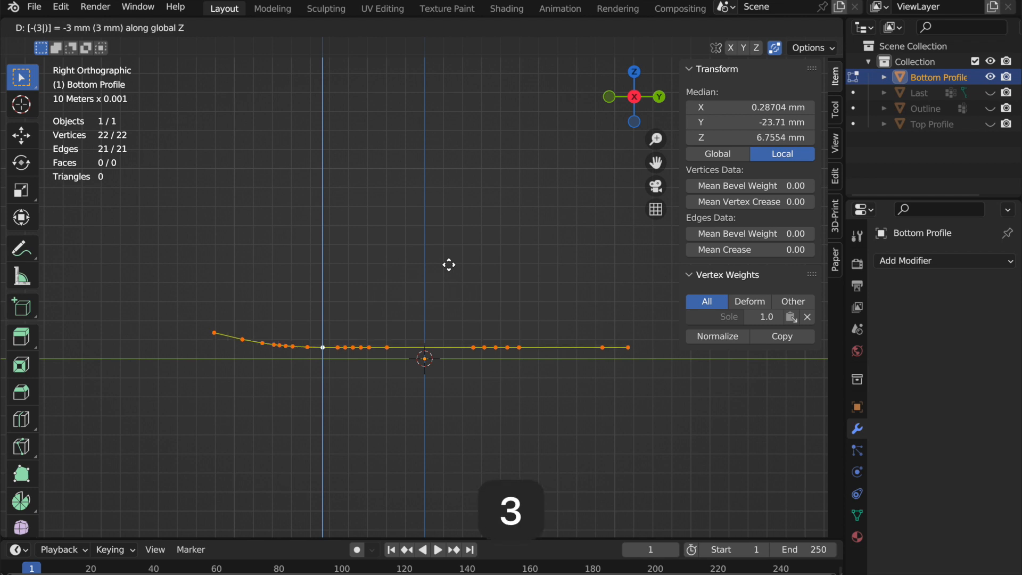
key(Return)
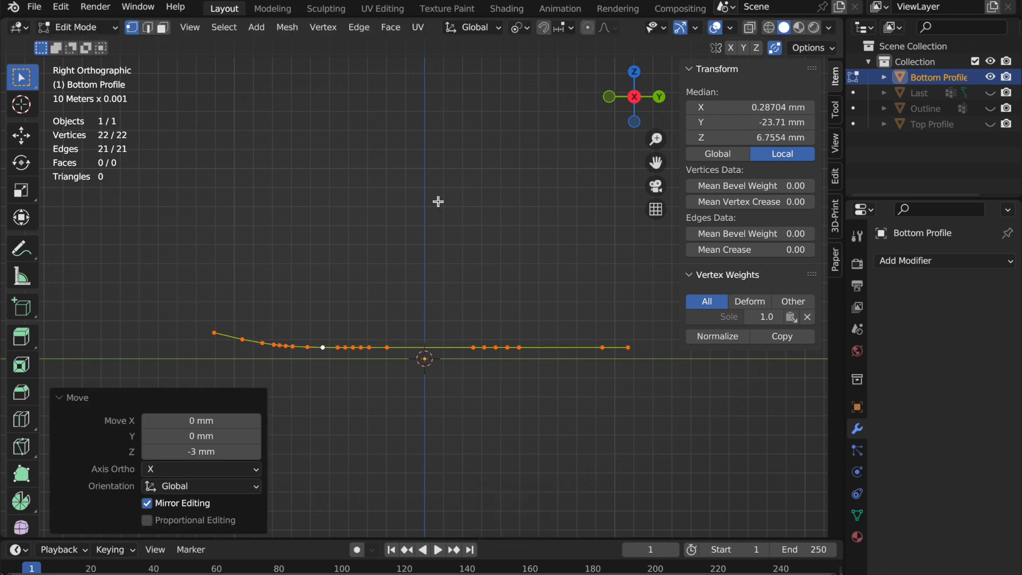
click(255, 161)
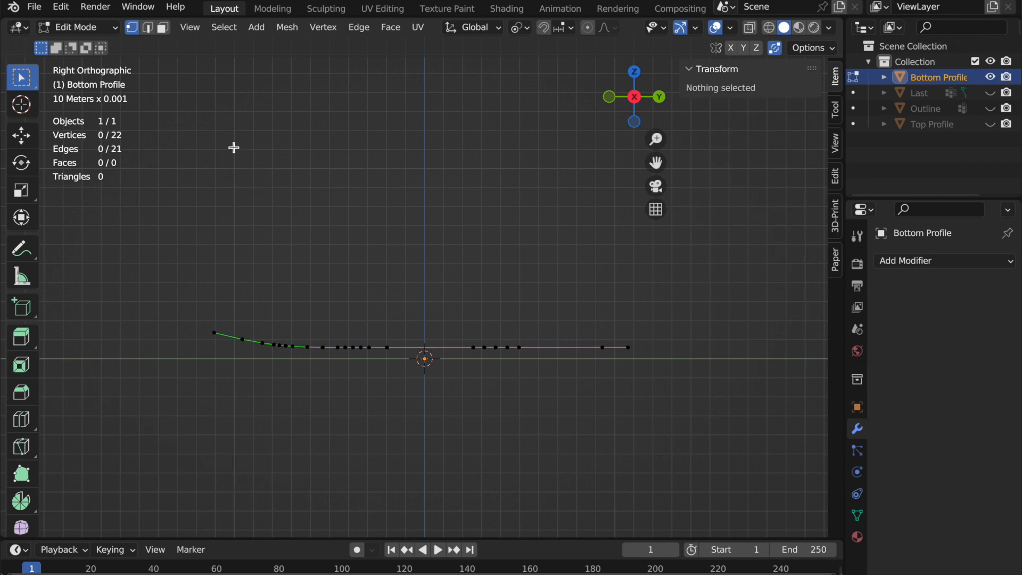
key(Tab)
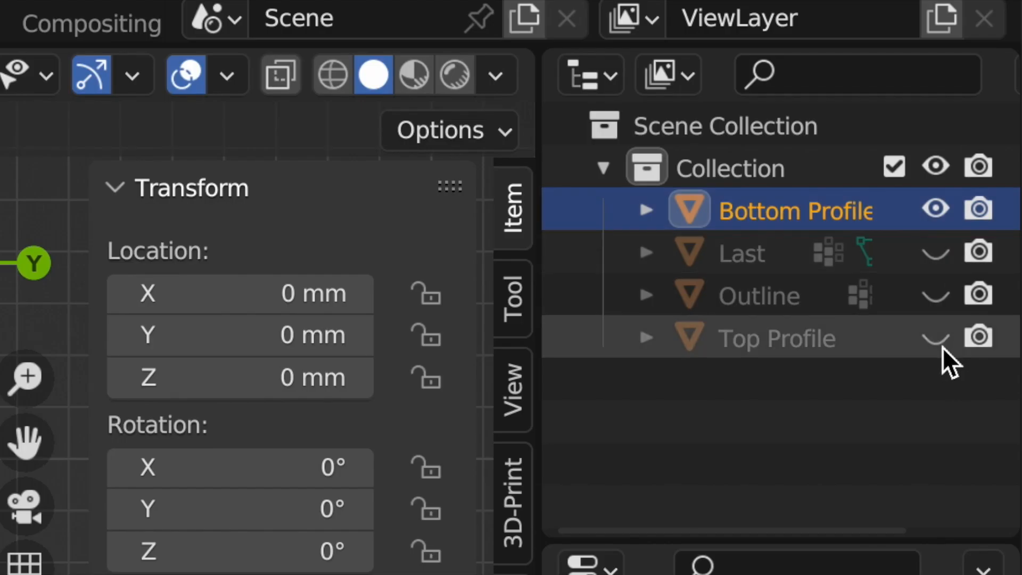
- Show the Top Profile and select it together with the Bottom Profile in Object Mode
click(991, 126)
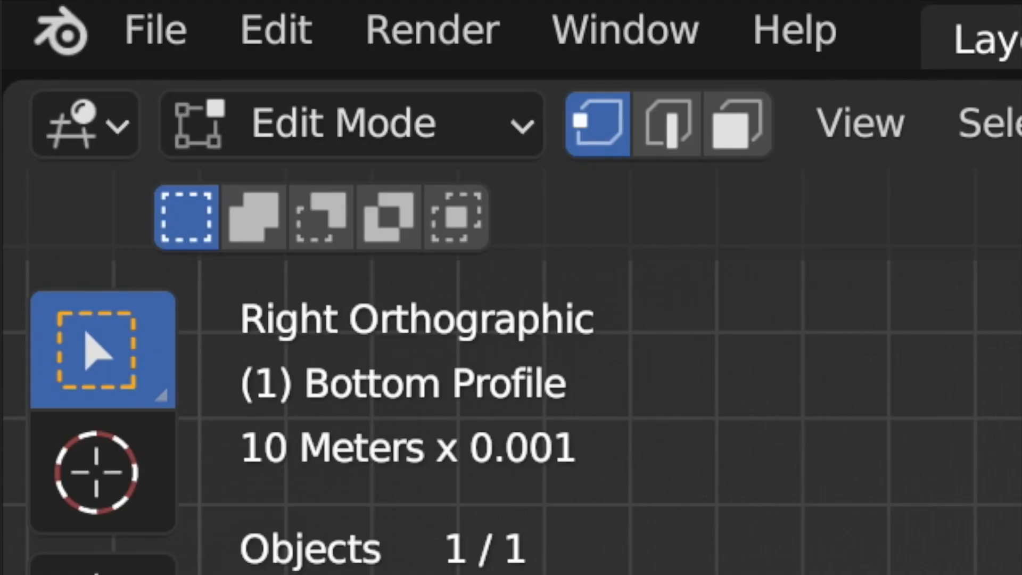
key(Tab)
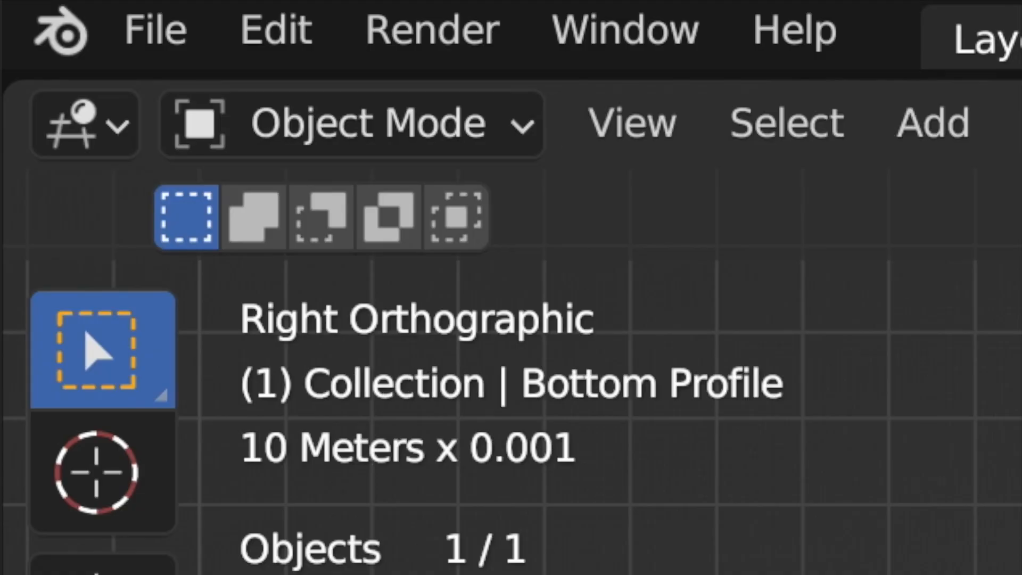
drag(256, 239, 393, 446)
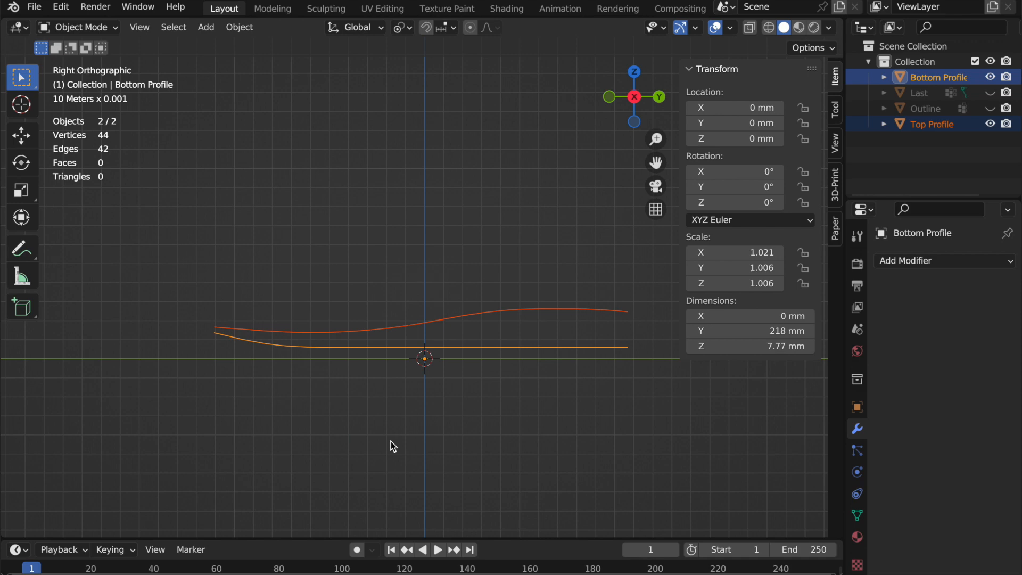
key(shift+d)
key(Escape)
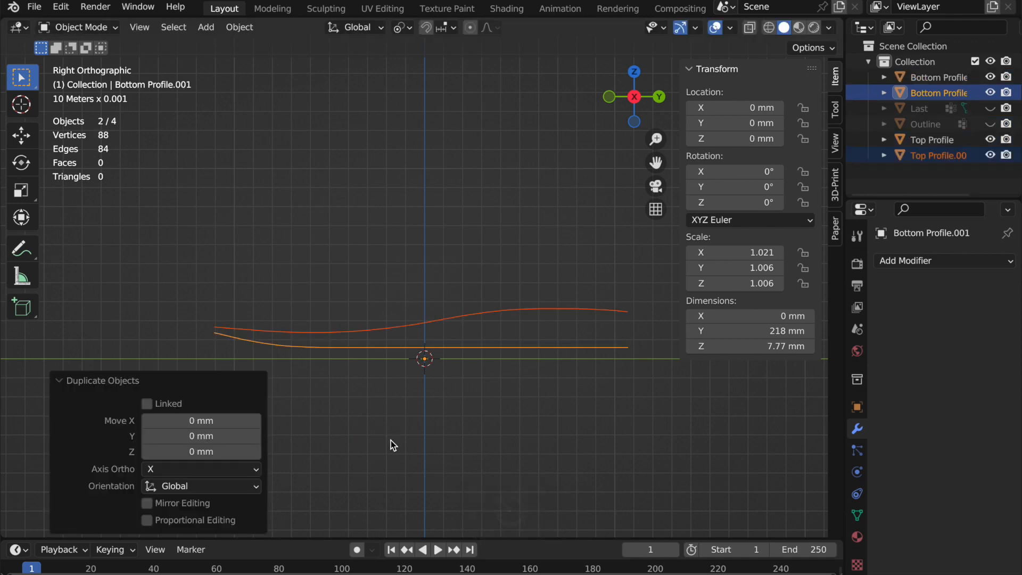
key(ctrl+z)
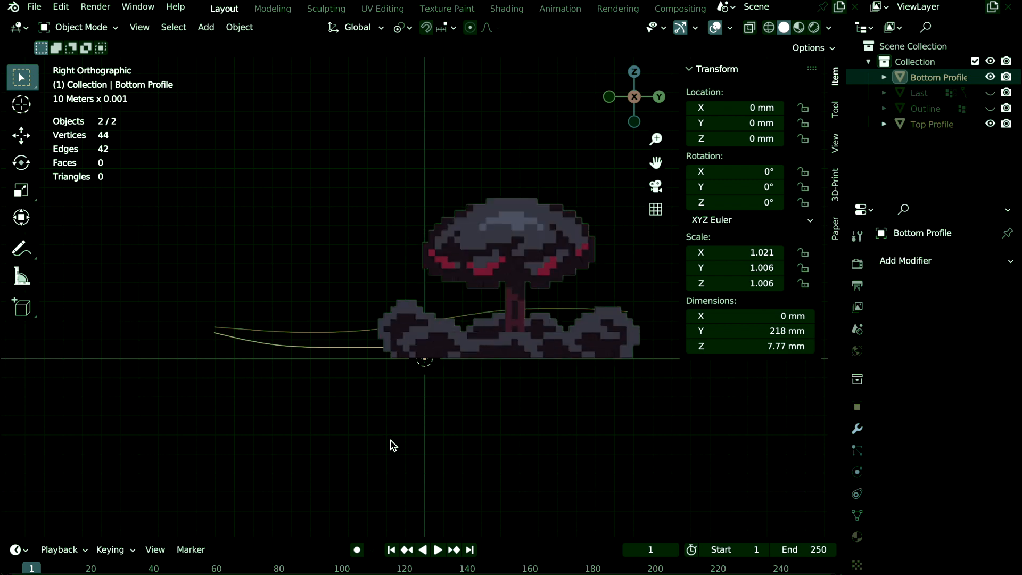
- Duplicate the selected Top and Bottom Profiles in place and join the copies into one object
key(shift+d)
key(Escape)
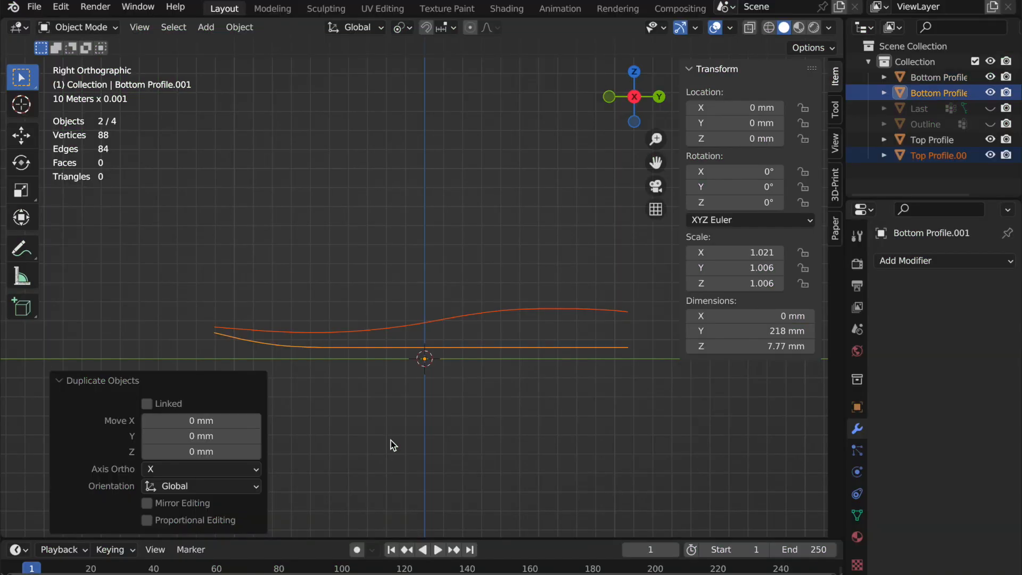
click(240, 28)
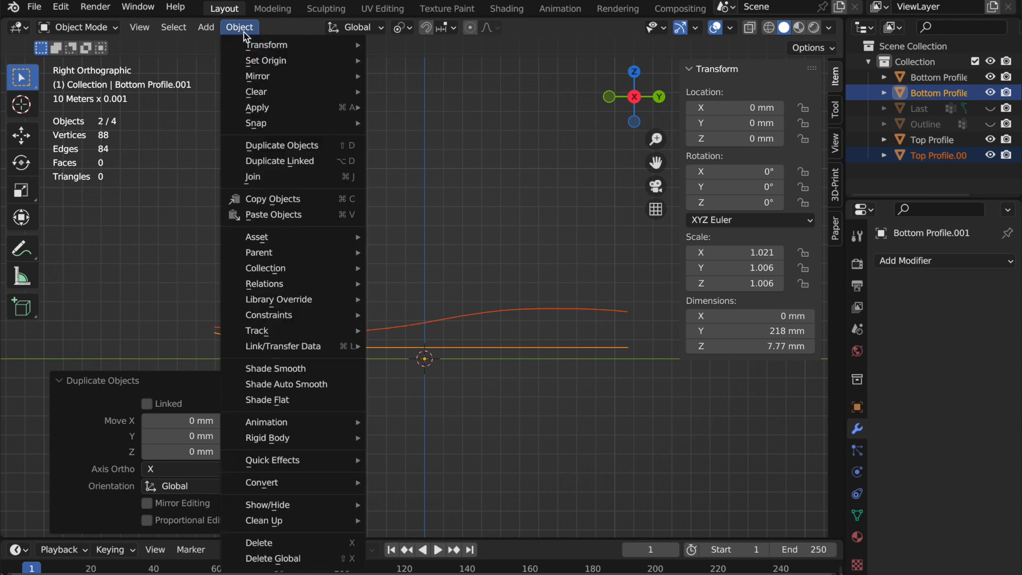
click(308, 178)
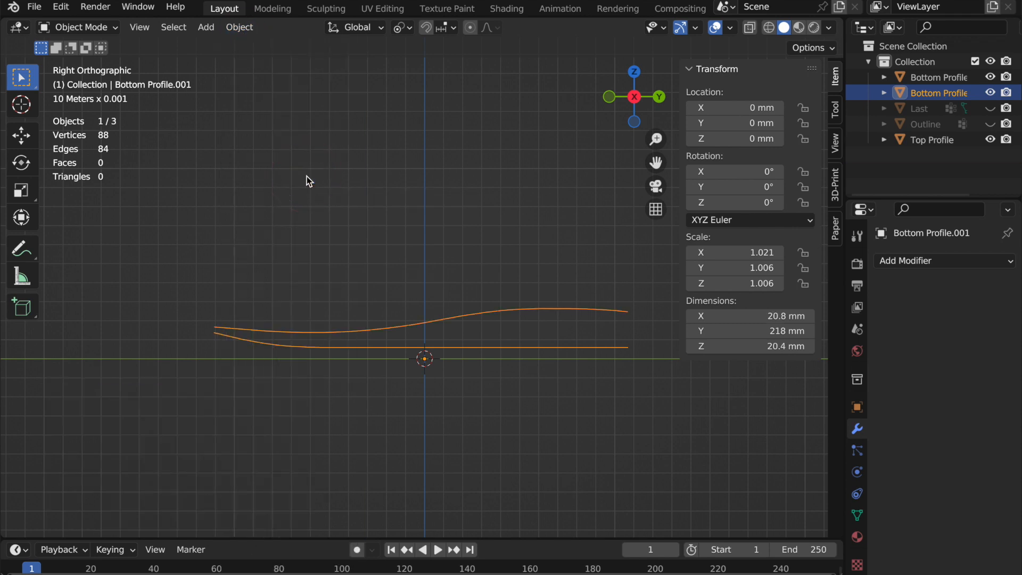
- Rename the joined profile object as Full Profile
double_click(938, 92)
text(Full Profile)
key(Return)
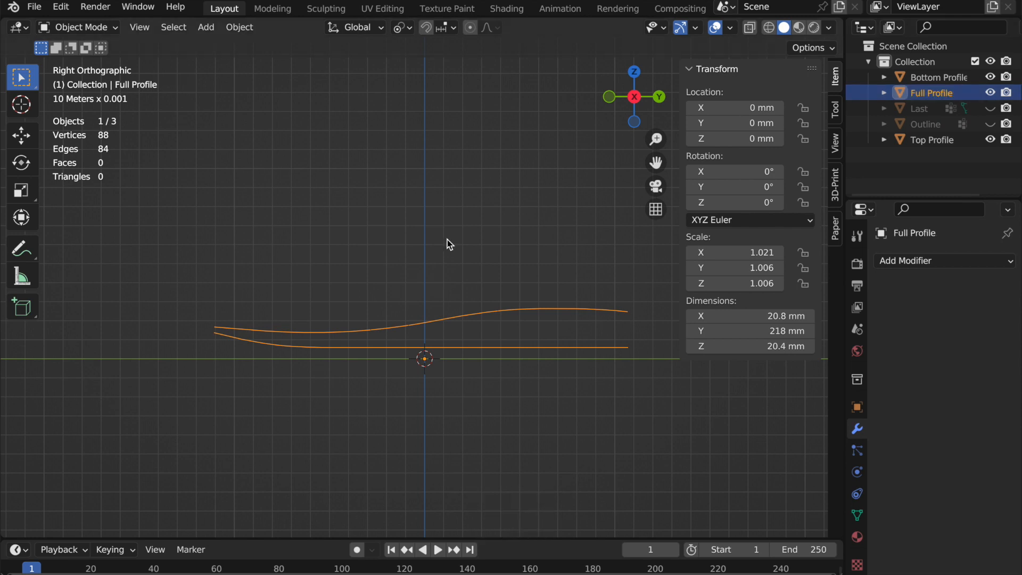
- Connect the upper and lower curves of the Full Profile with one edge at the toe ends and one at the heel ends
key(Tab)
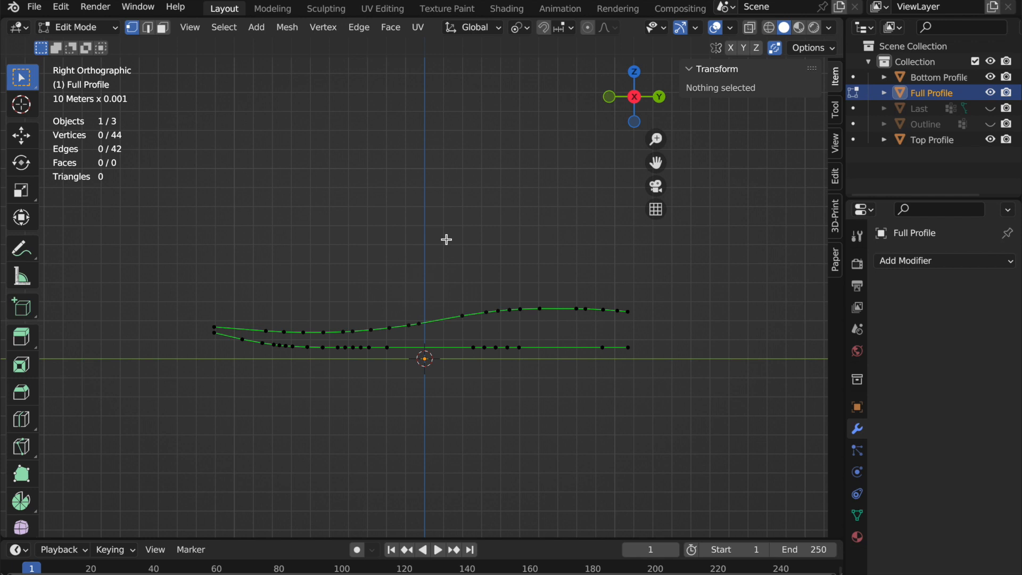
drag(211, 313, 229, 357)
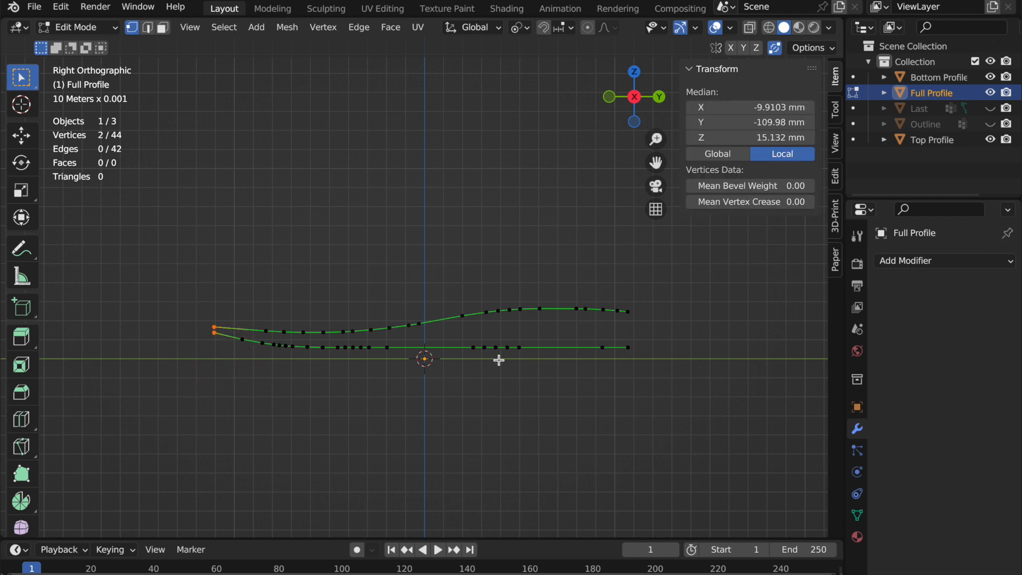
key(f)
drag(623, 293, 639, 372)
key(f)
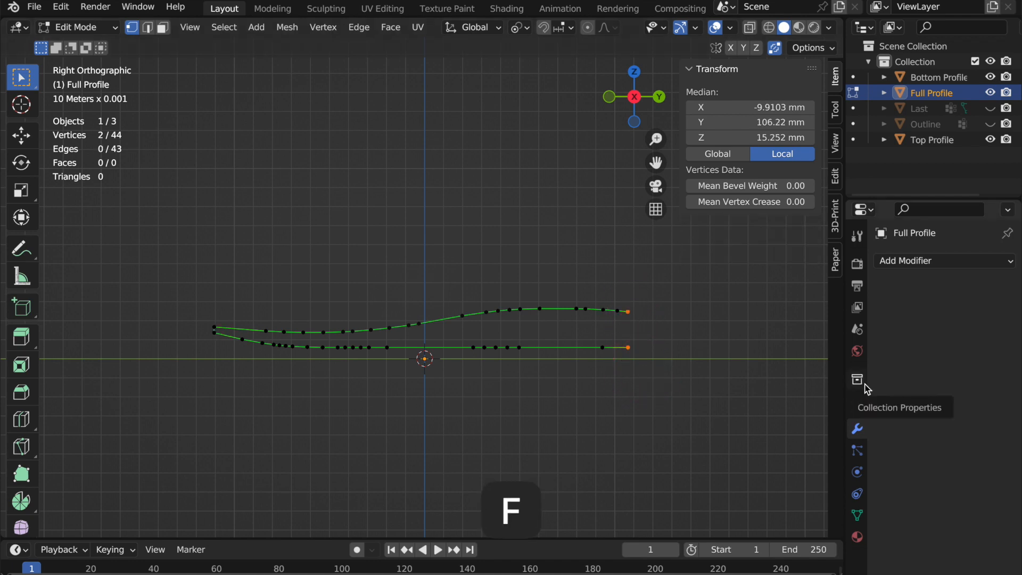
key(f)
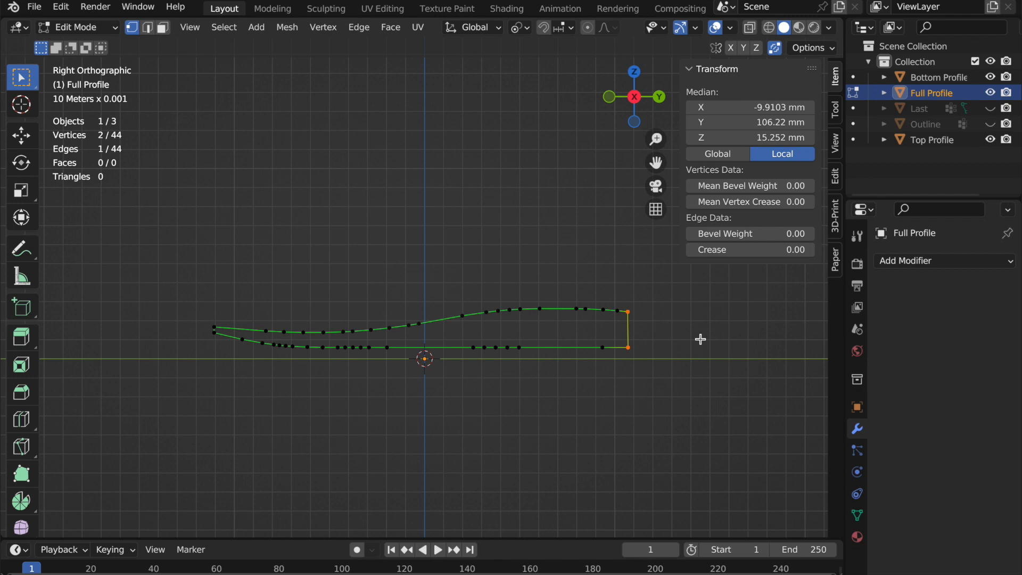
- Fill the closed Full Profile loop with a face and clear the selection
key(a)
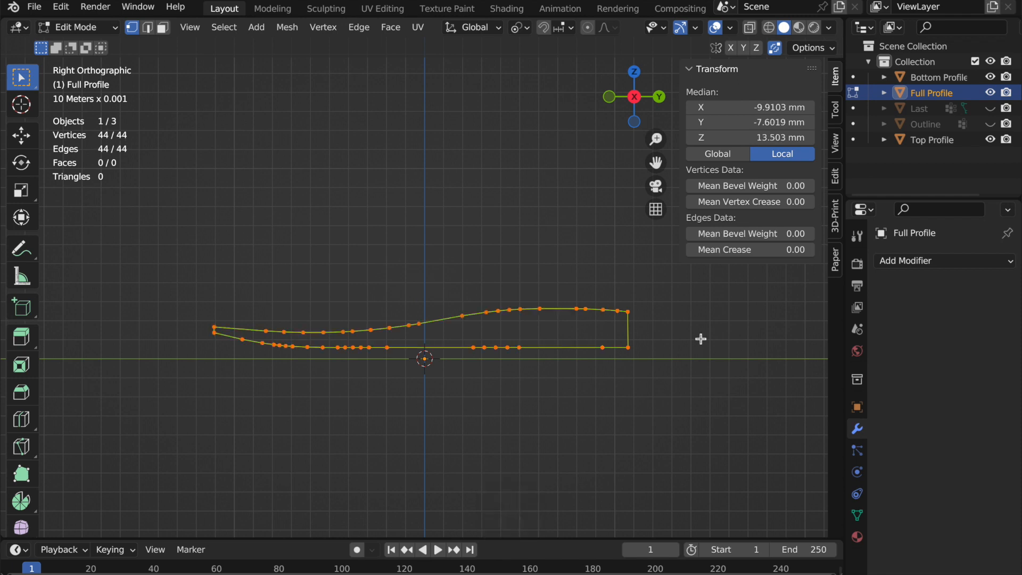
key(f)
click(700, 339)
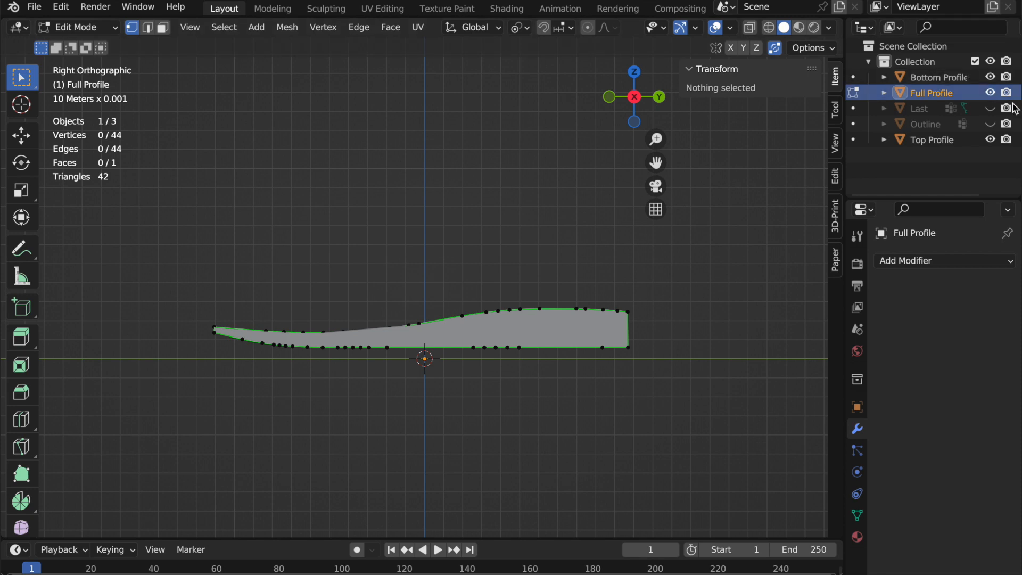
- Show the Outline and move all of the Full Profile's geometry about -36.6 mm along X, clear of the outline's side
click(991, 124)
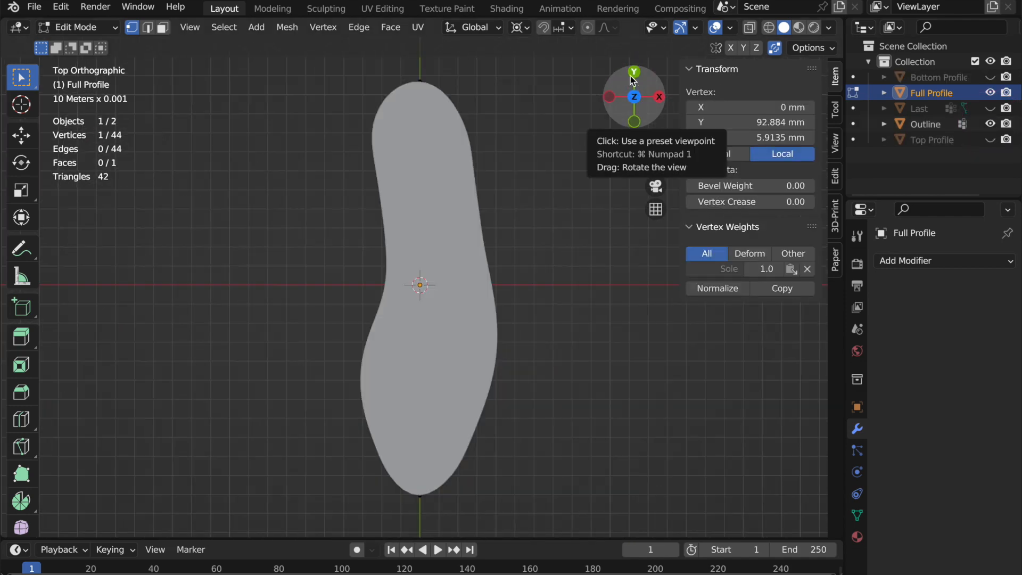
key(a)
click(755, 28)
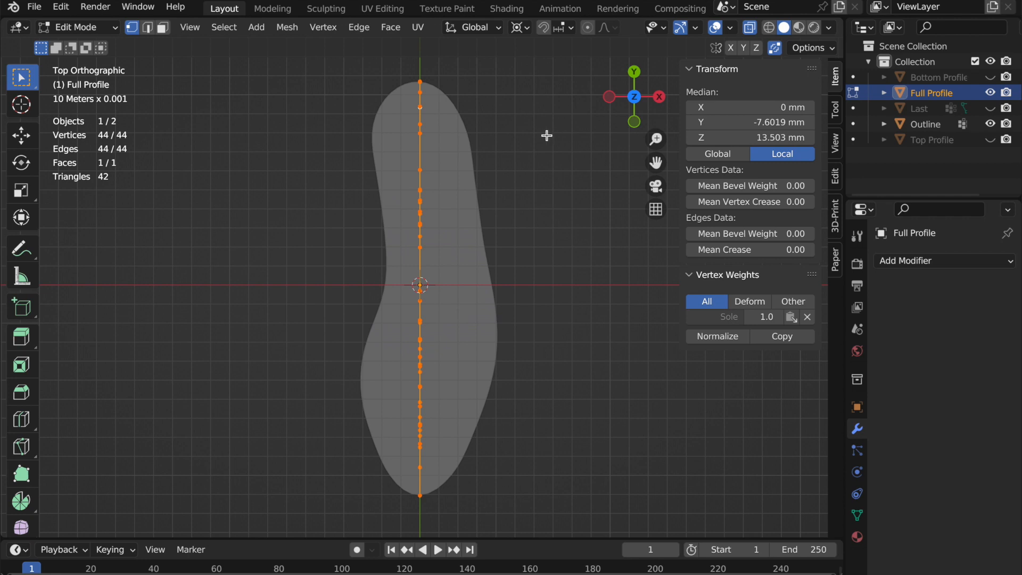
key(g)
key(x)
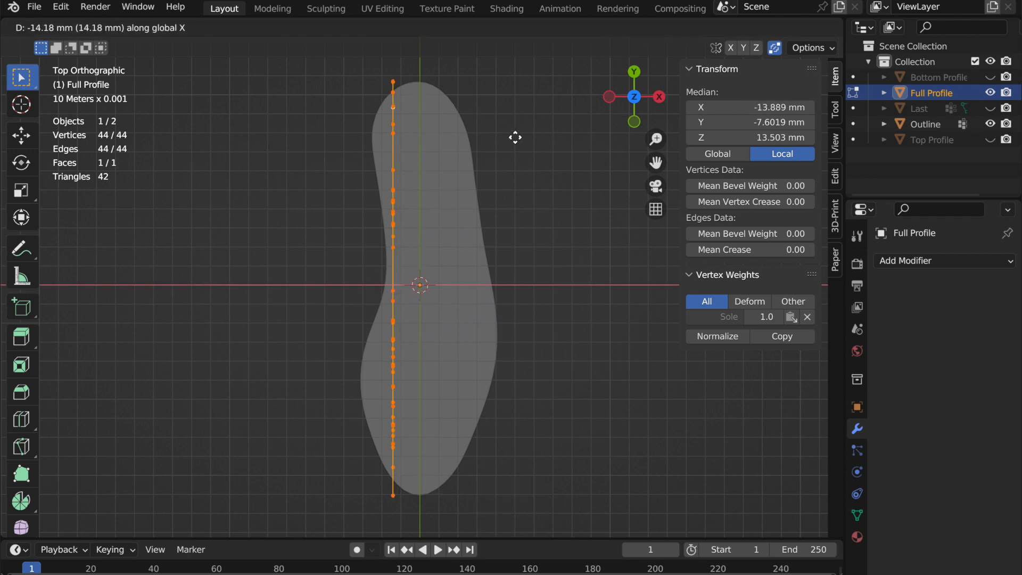
click(478, 142)
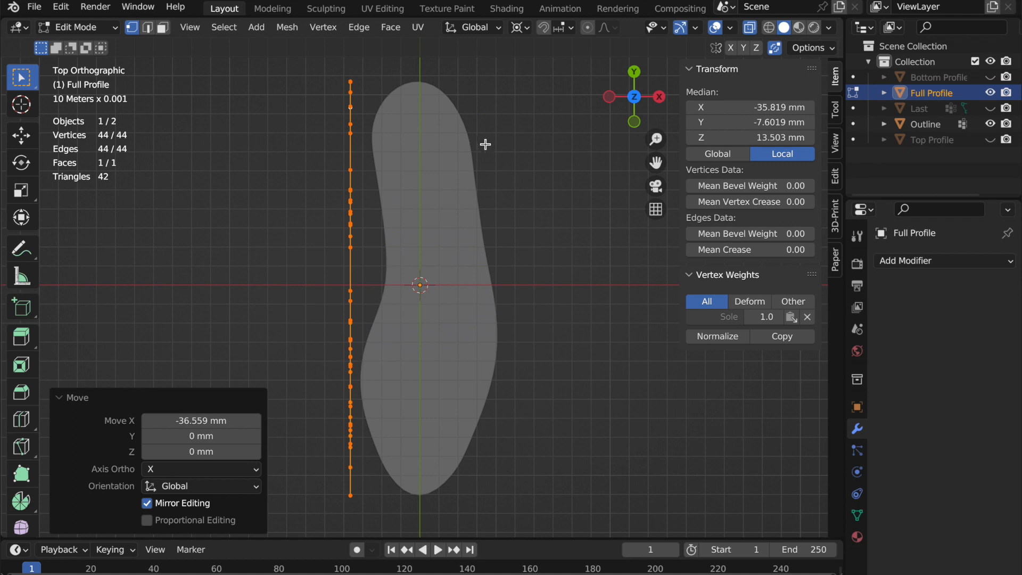
- Extrude the Full Profile about 83.2 mm across the whole width of the outline and clear the selection
key(e)
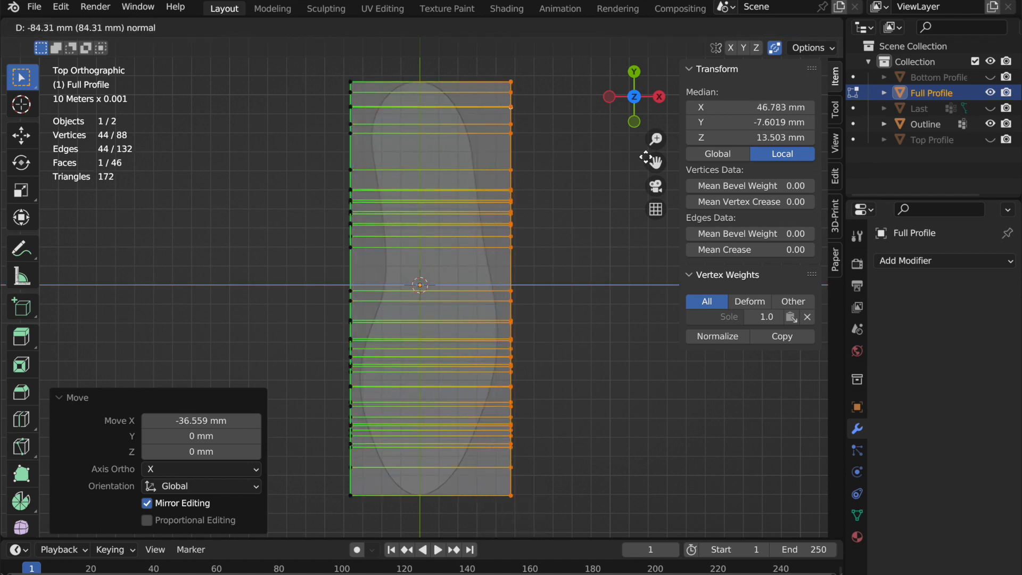
click(644, 158)
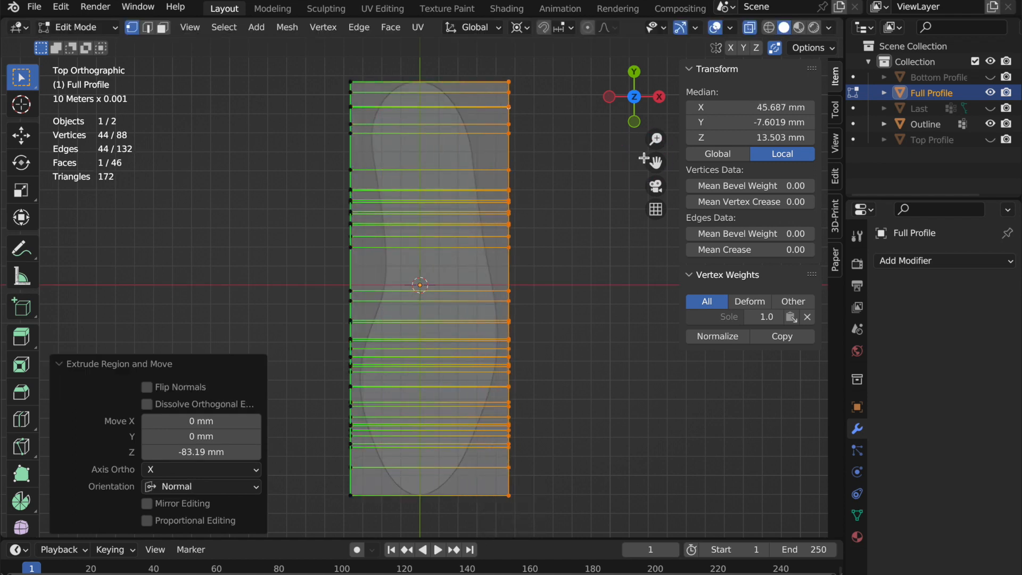
middle_drag(569, 342, 434, 158)
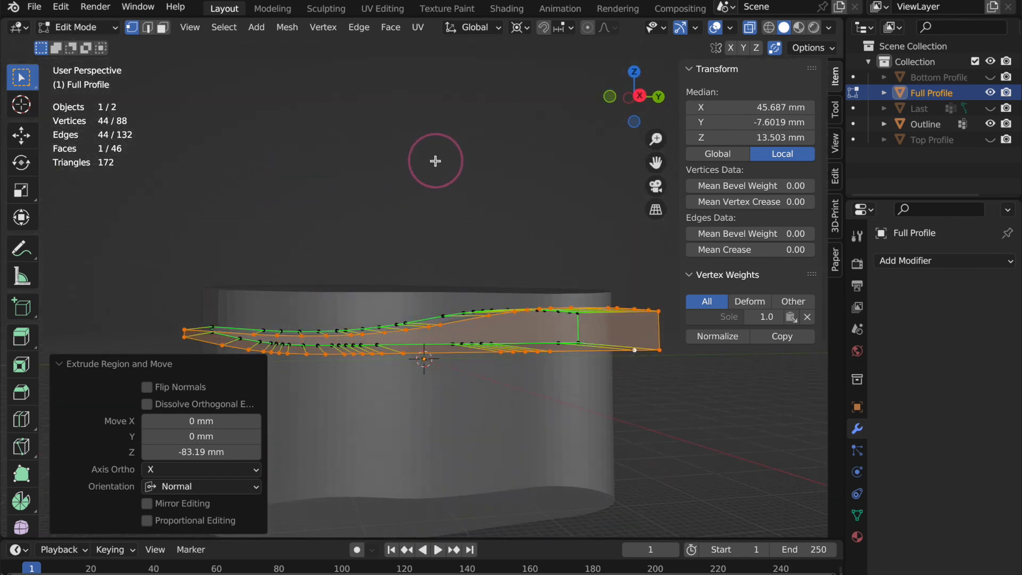
click(427, 176)
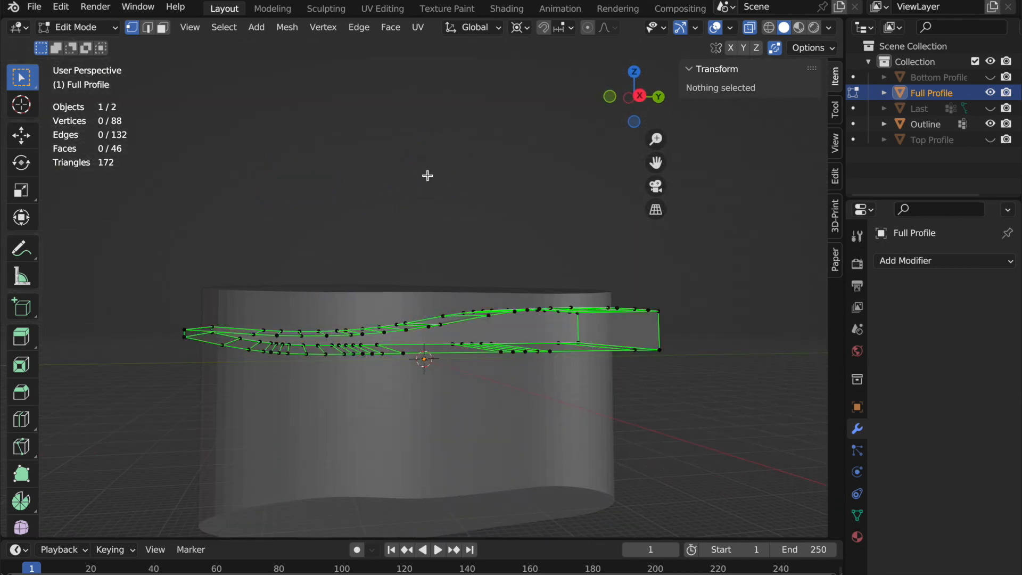
- Return to Object Mode and duplicate the extruded Full Profile in place
click(68, 31)
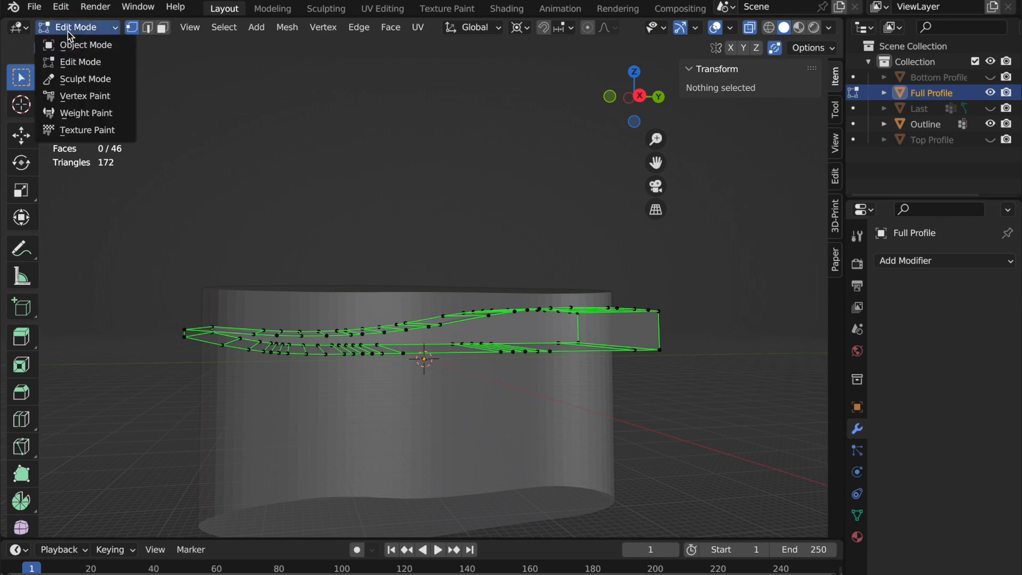
click(72, 45)
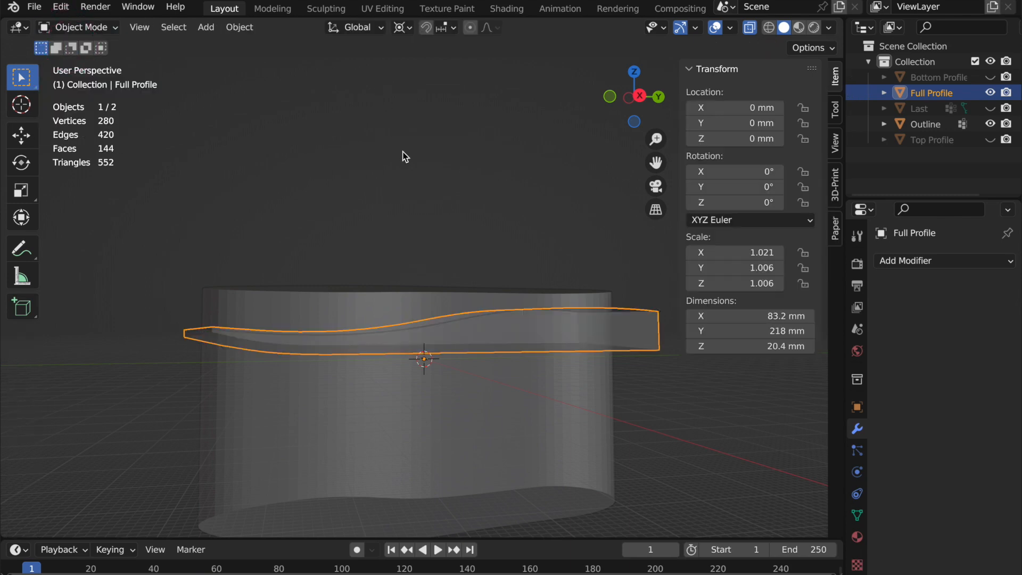
key(shift)
key(shift+d)
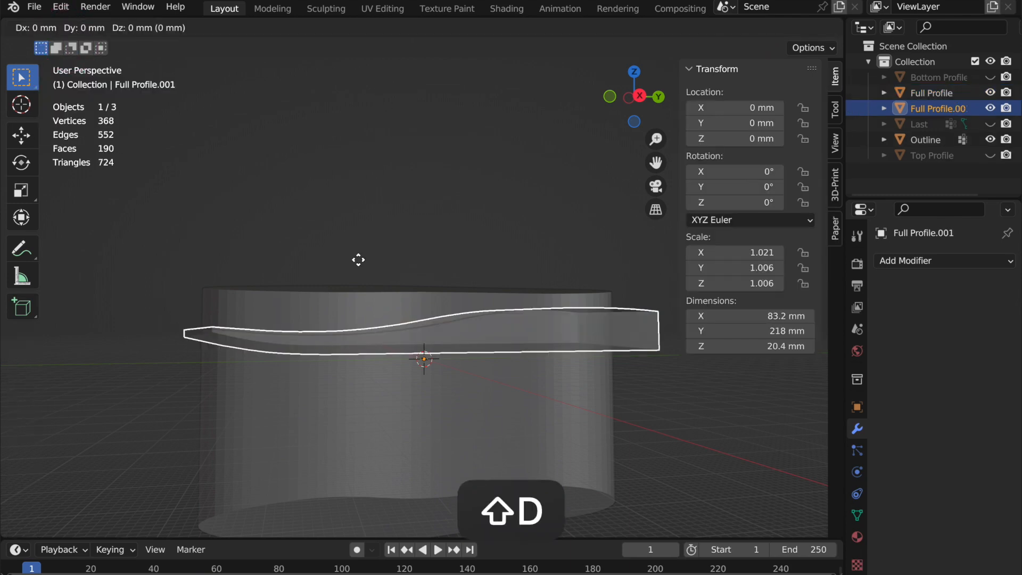
key(Escape)
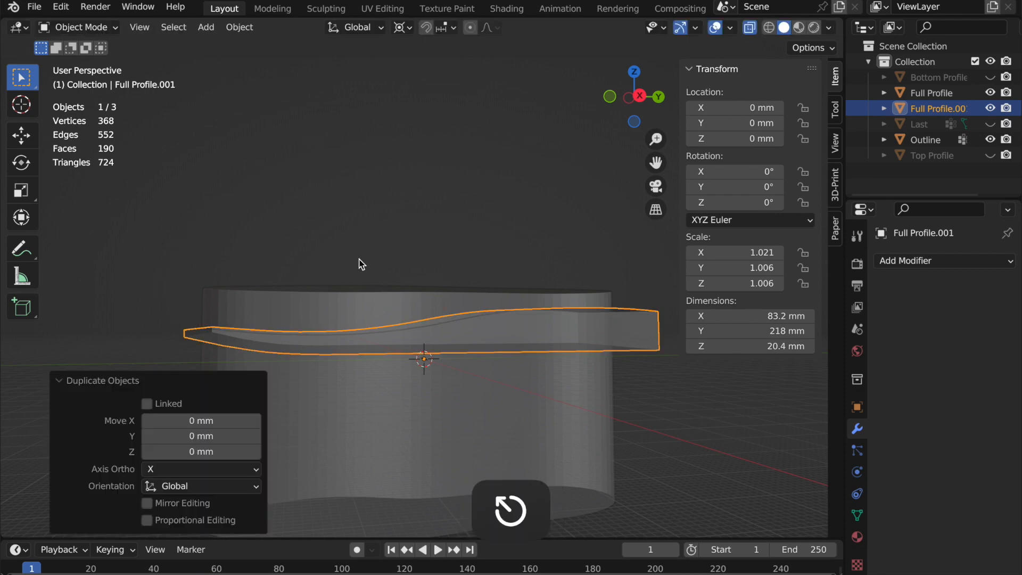
- Hide the original Full Profile and rename its duplicate as Sole
click(657, 326)
click(990, 94)
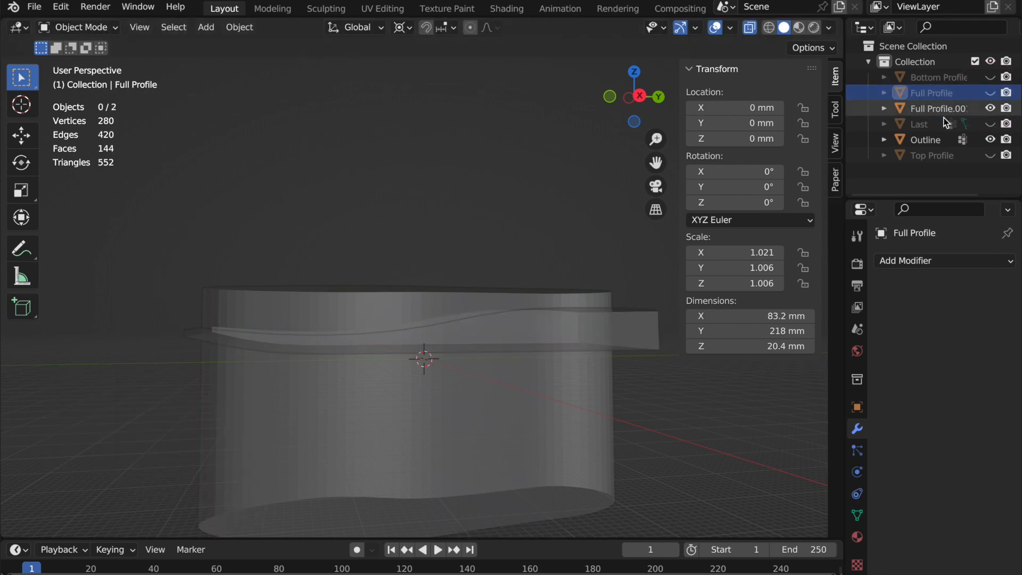
double_click(939, 109)
key(shift)
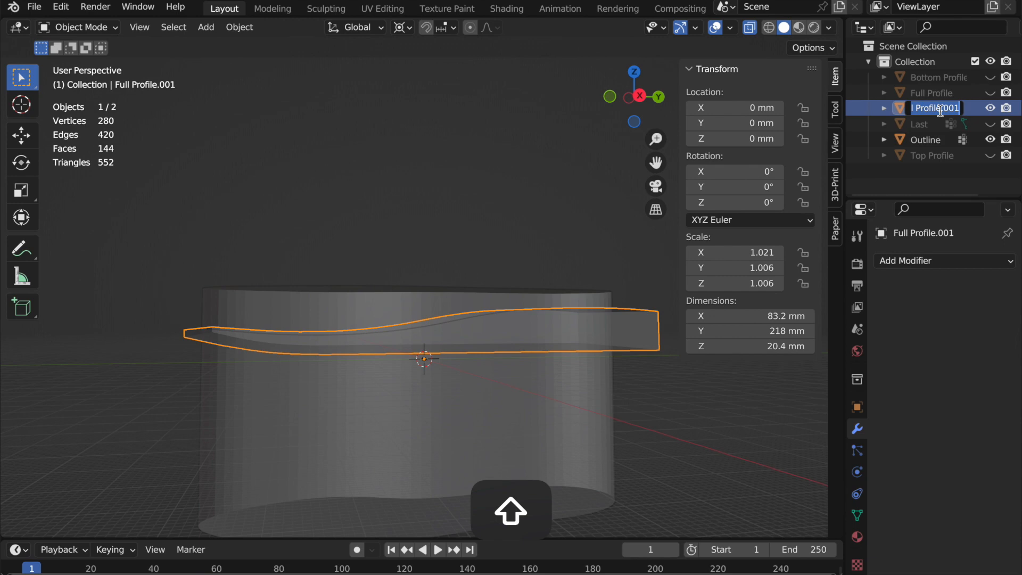
text(Sole)
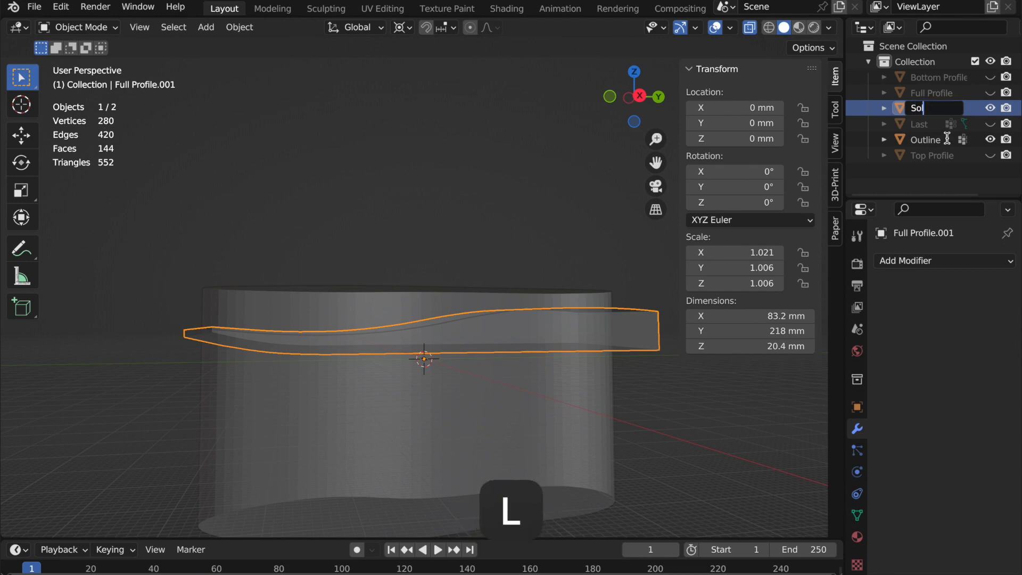
key(Return)
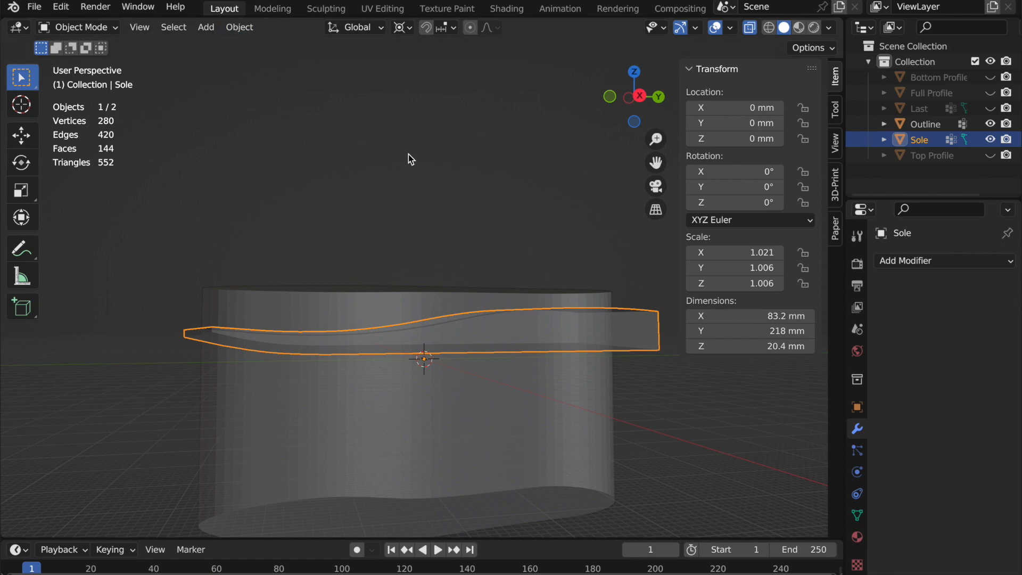
- Apply all transforms to the Sole and to the Outline
click(239, 28)
mouse_move(266, 45)
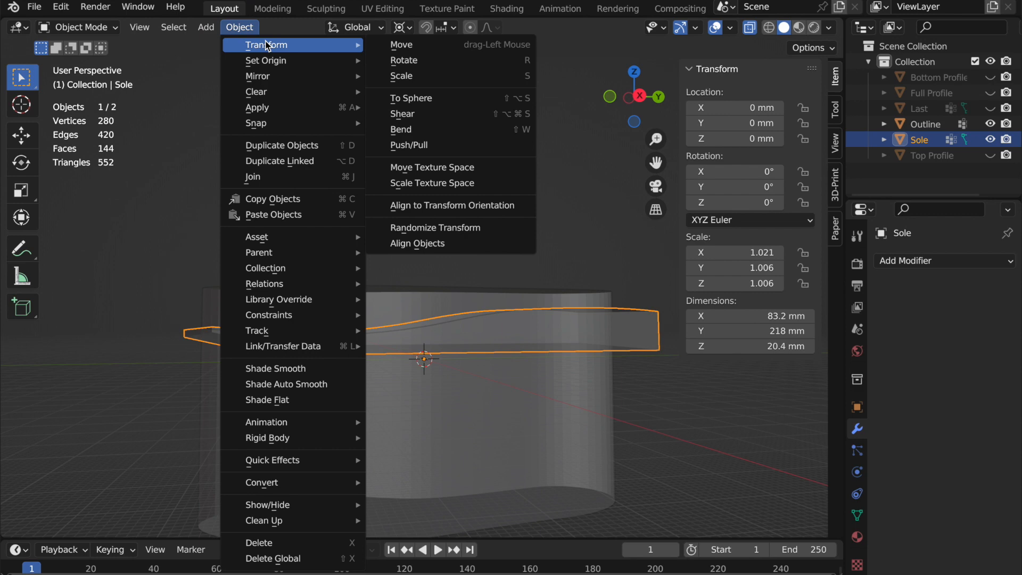
mouse_move(254, 110)
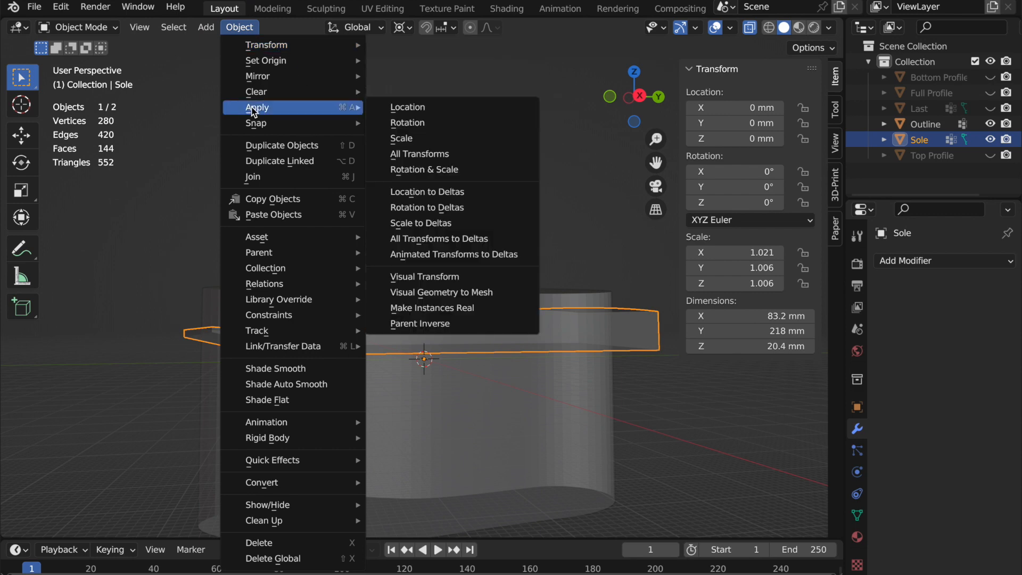
click(476, 156)
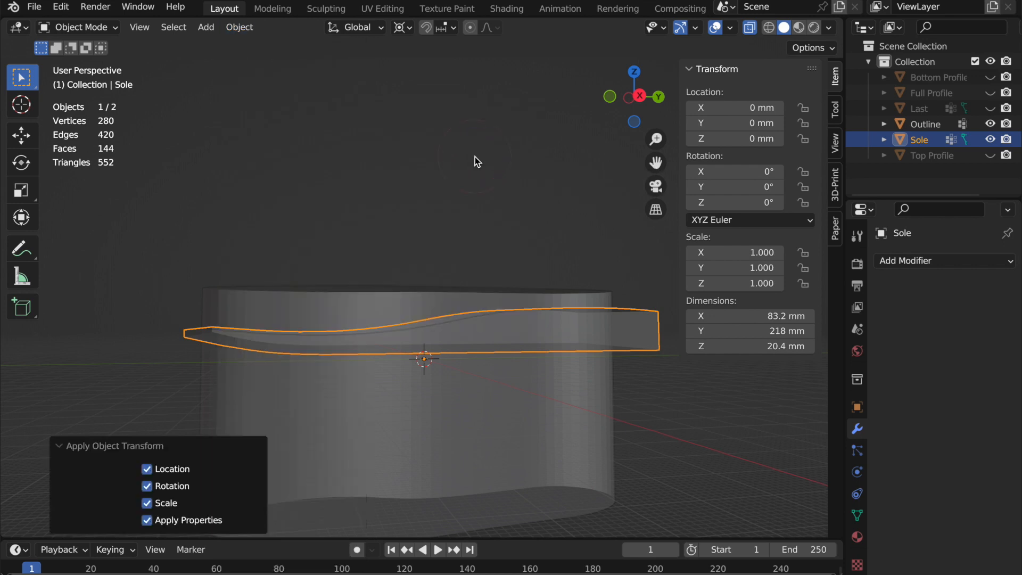
click(340, 315)
click(235, 29)
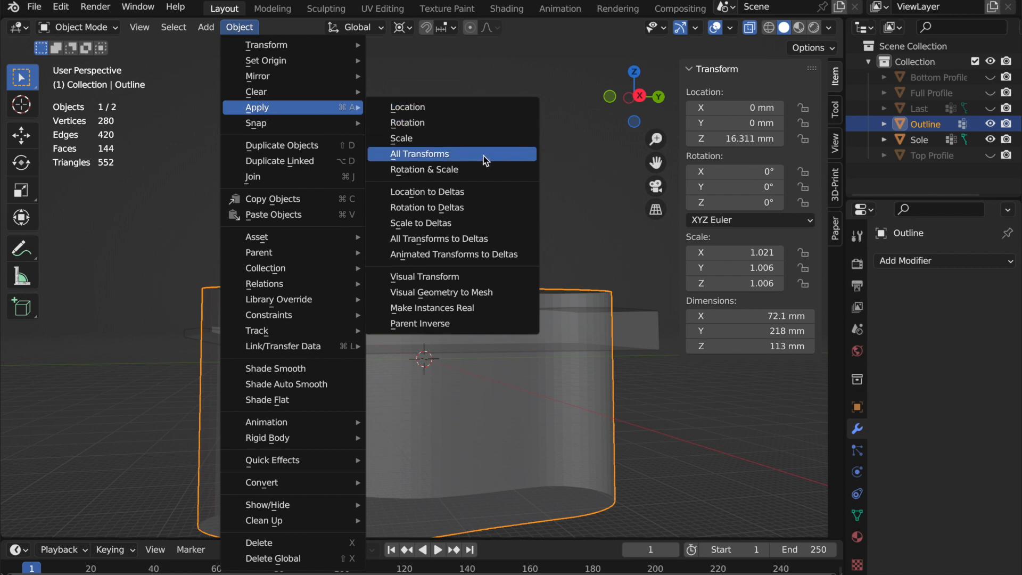
click(483, 156)
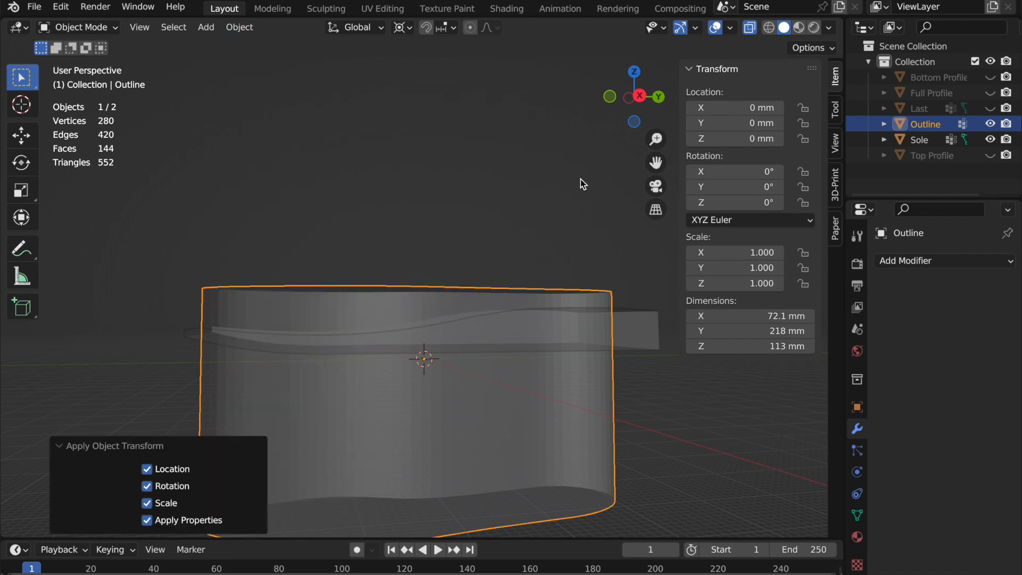
- Run all 3D-print checks on the Outline and the Sole
click(835, 184)
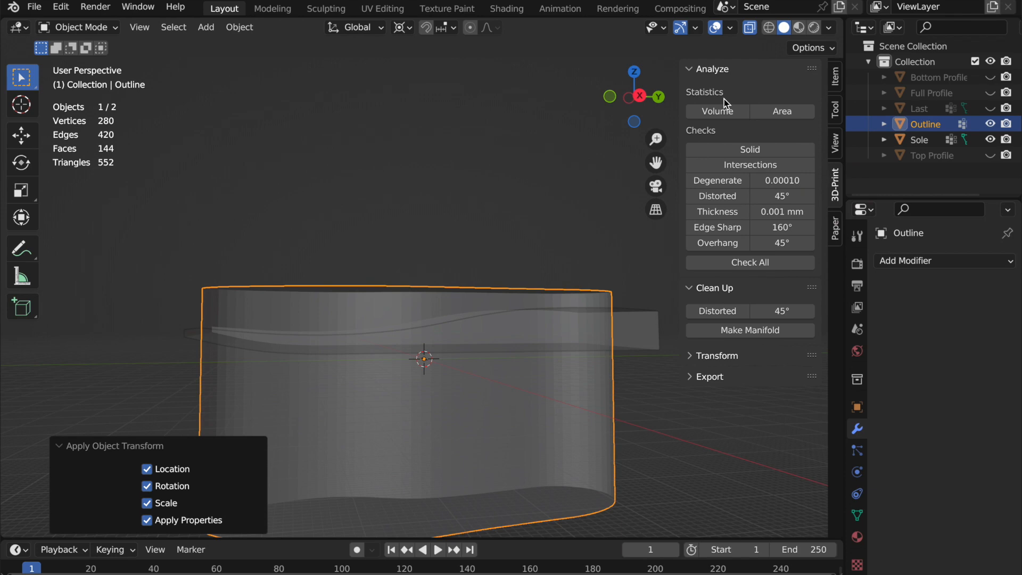
click(794, 263)
click(657, 330)
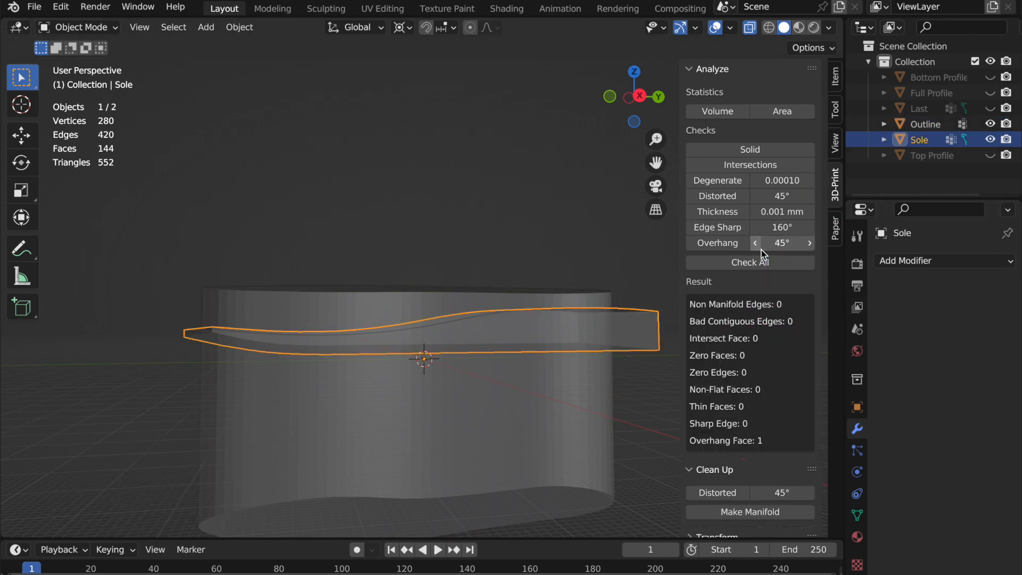
- Display face orientation and recalculate all of the Outline's normals to the outside
click(730, 28)
click(632, 324)
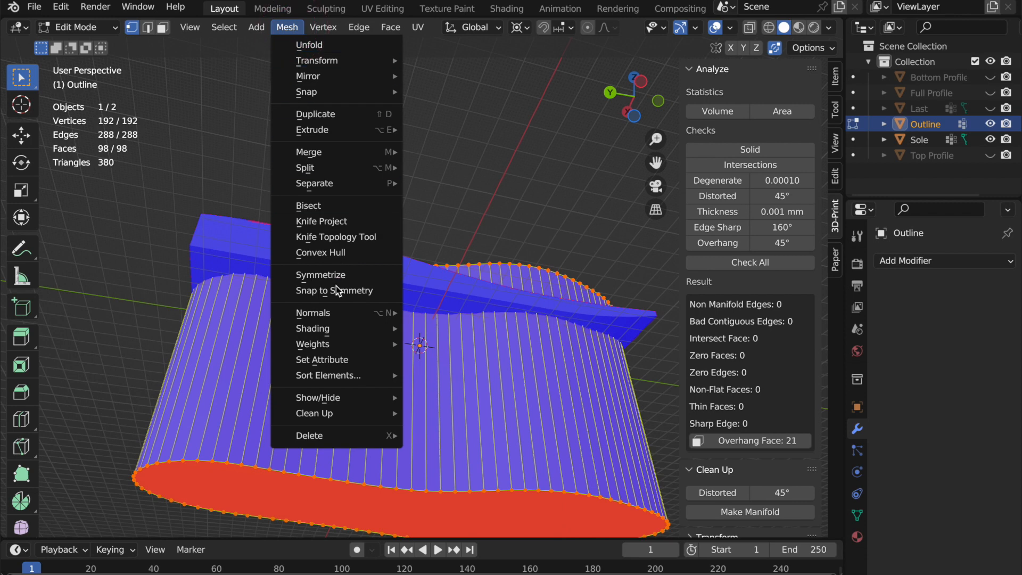
mouse_move(345, 318)
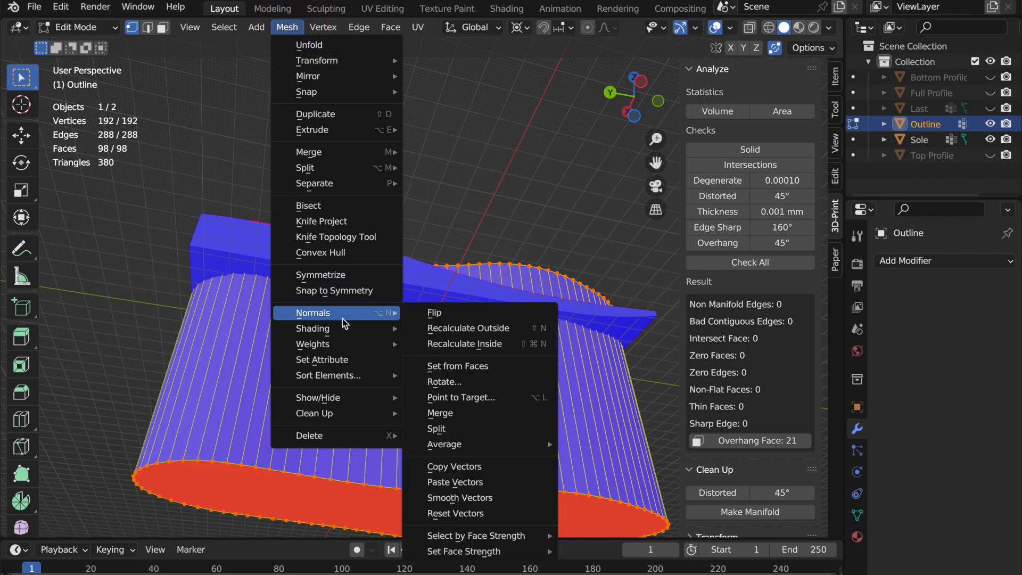
click(500, 330)
middle_drag(477, 270, 198, 132)
key(Tab)
- Cut the Sole to the Outline with an applied Boolean Intersect modifier, and hide the Outline
click(573, 330)
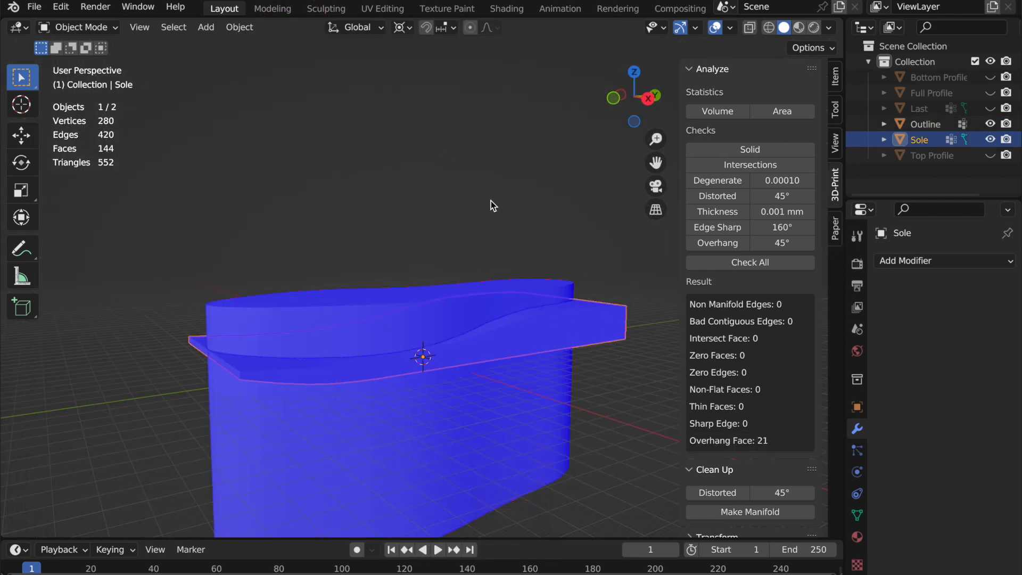
click(982, 261)
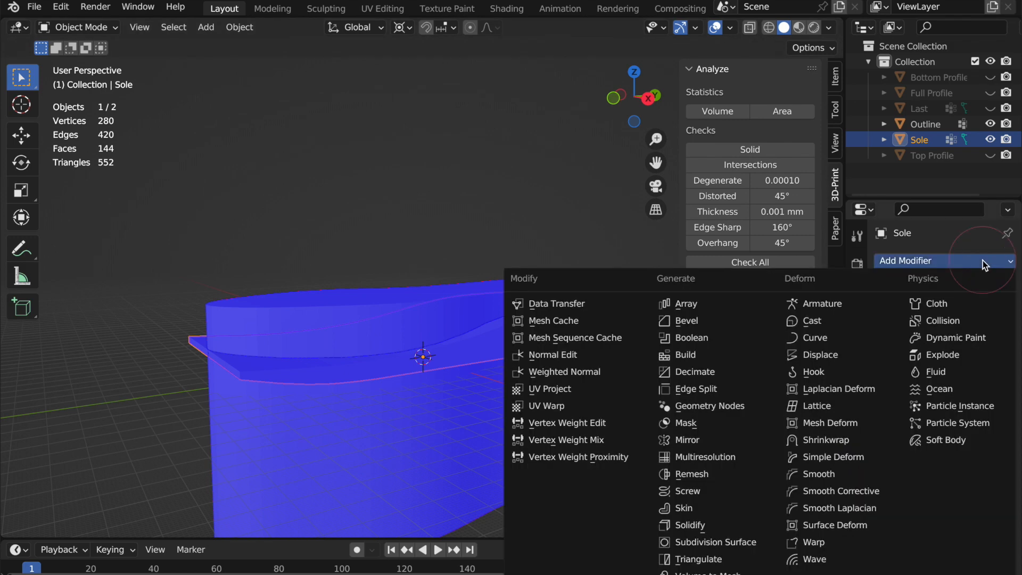
click(728, 343)
click(897, 310)
click(975, 352)
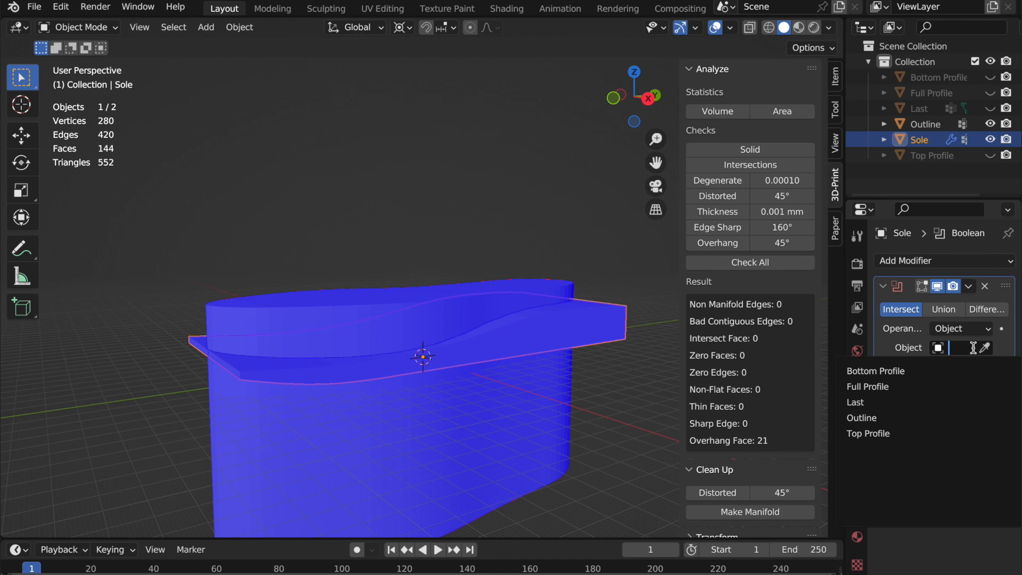
click(916, 417)
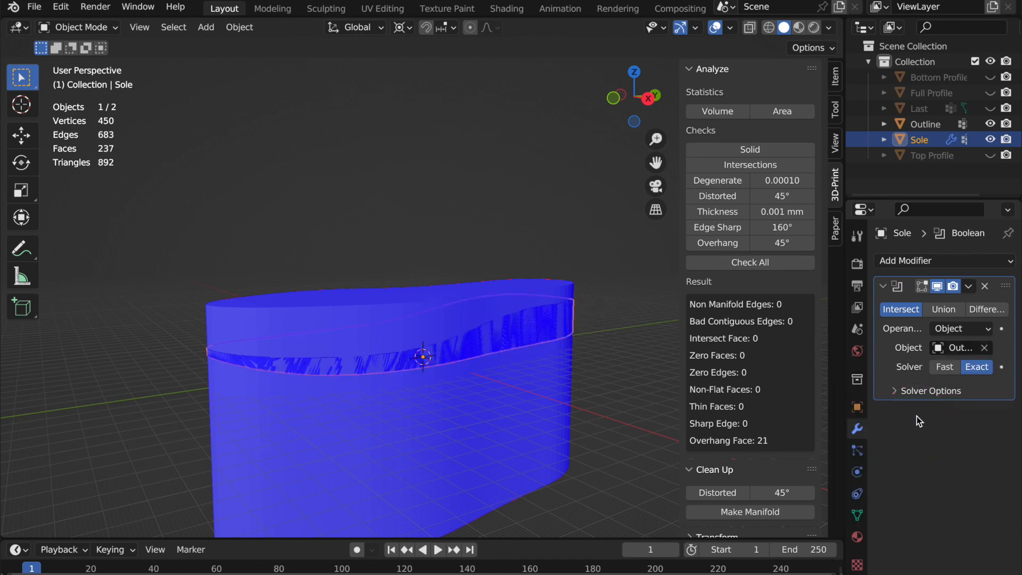
click(968, 285)
click(912, 304)
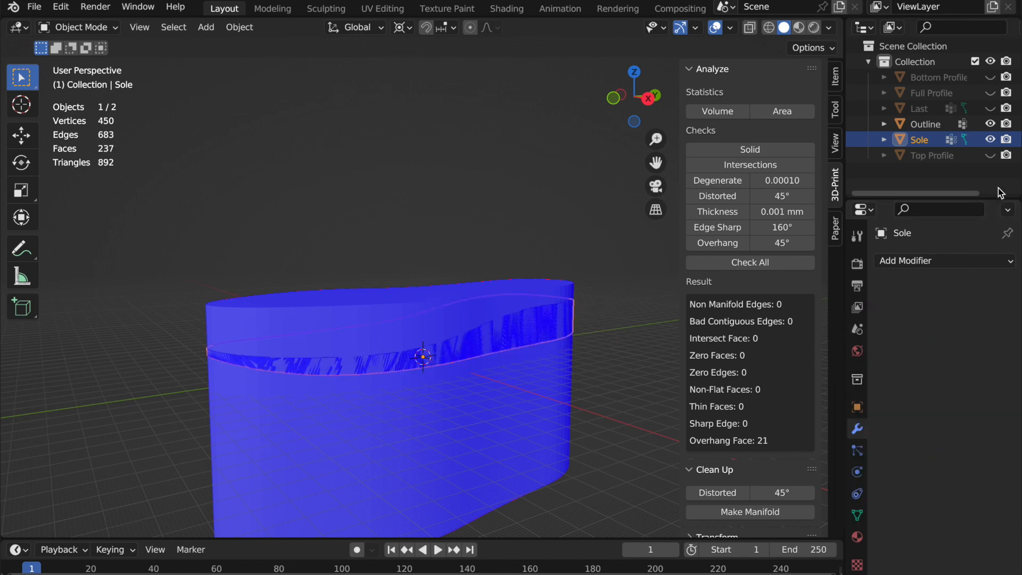
click(990, 124)
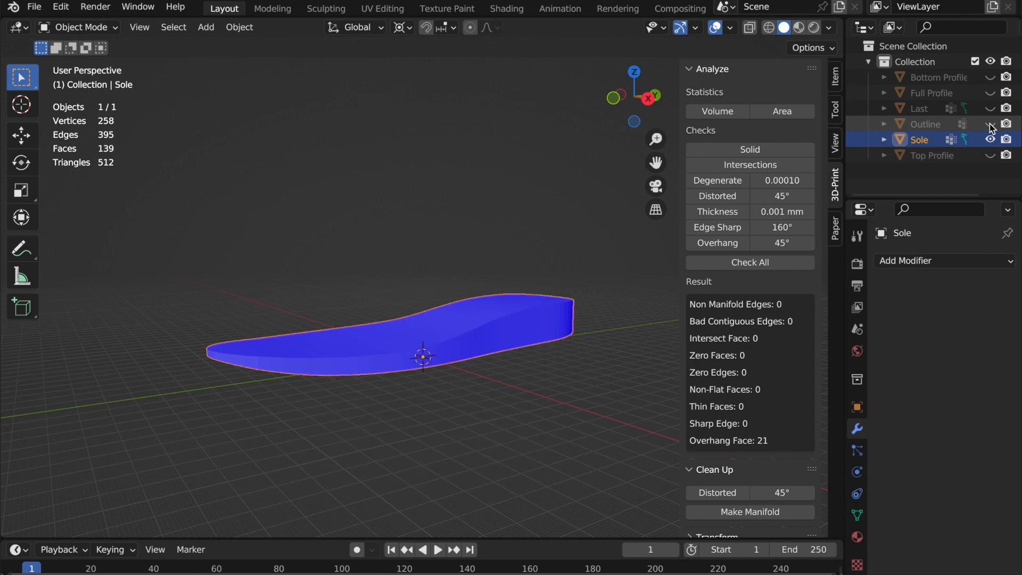
- Highlight the Sole's top faces from heel to toe to examine the upper surface, and clear the selection
middle_drag(631, 394, 228, 362)
key(Tab)
key(w)
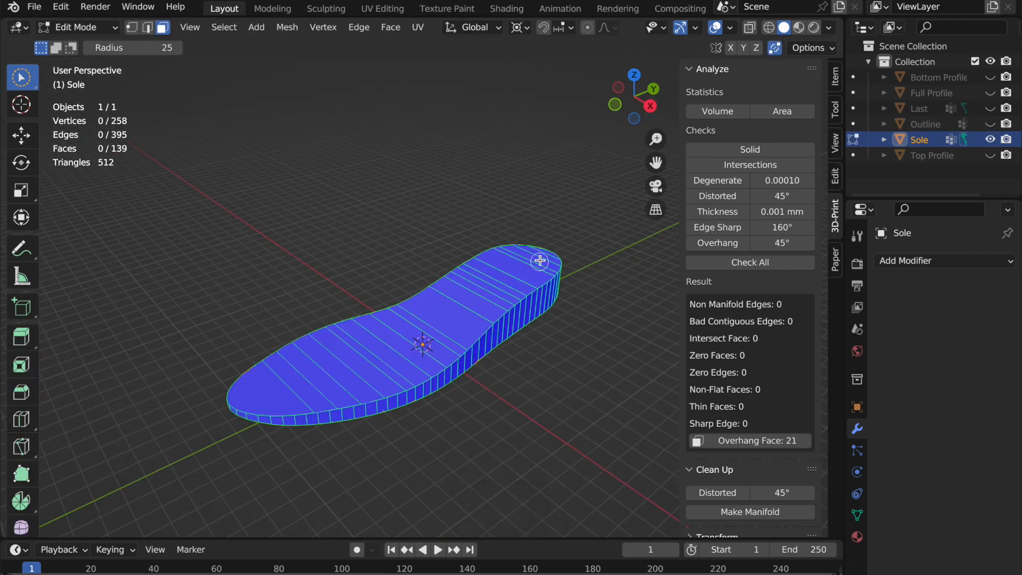
drag(540, 259, 278, 375)
click(319, 216)
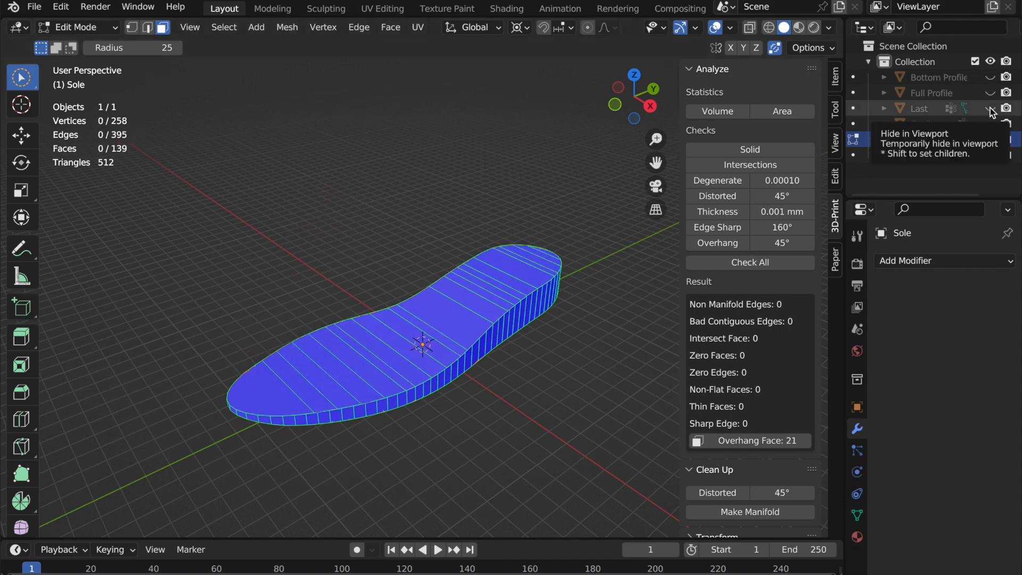
- Subtract the Last from the Sole with a Boolean Difference modifier, and highlight a mid-foot patch of the resulting top faces
click(990, 108)
middle_drag(618, 390, 516, 322)
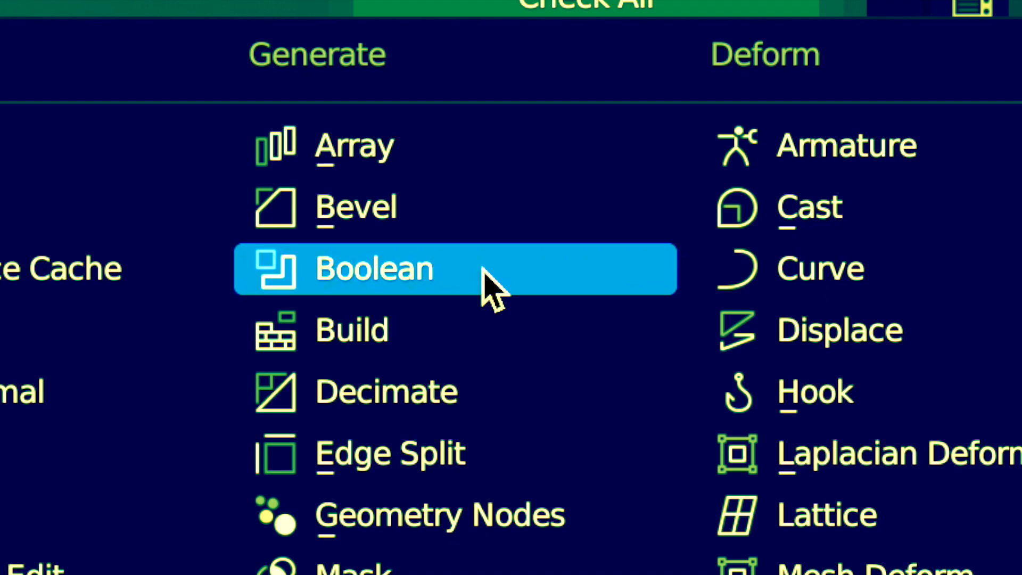
click(522, 282)
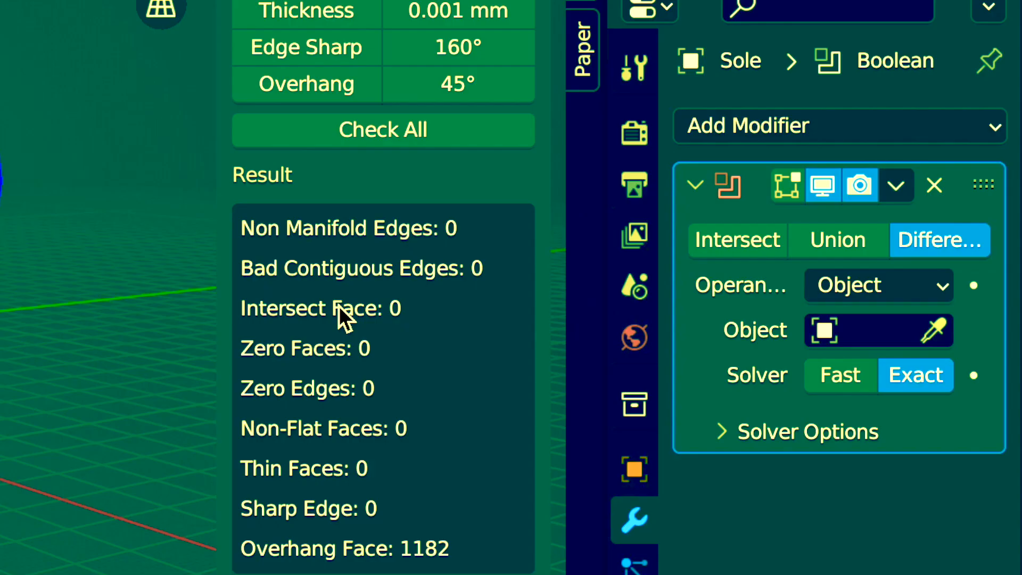
click(979, 239)
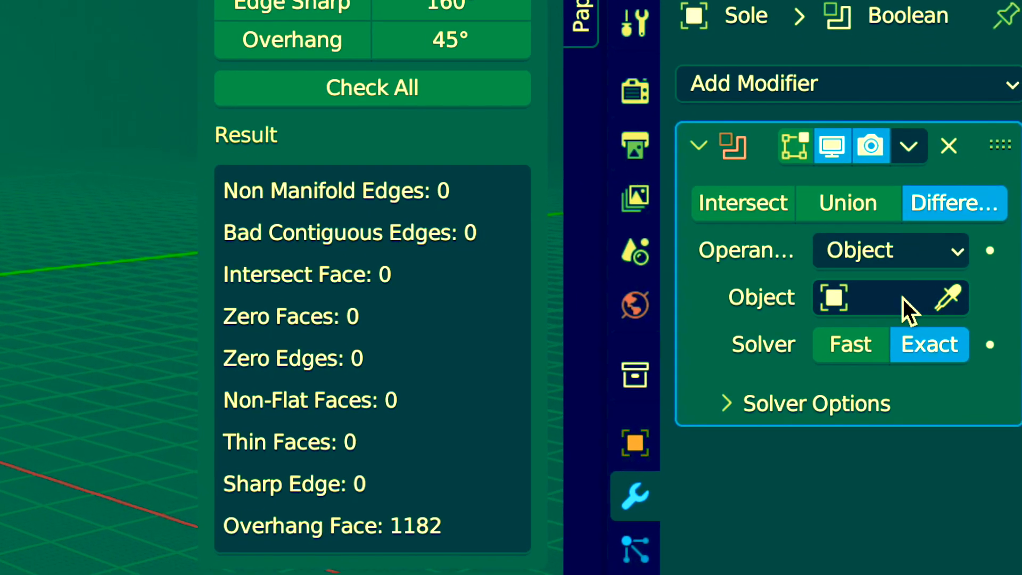
click(903, 298)
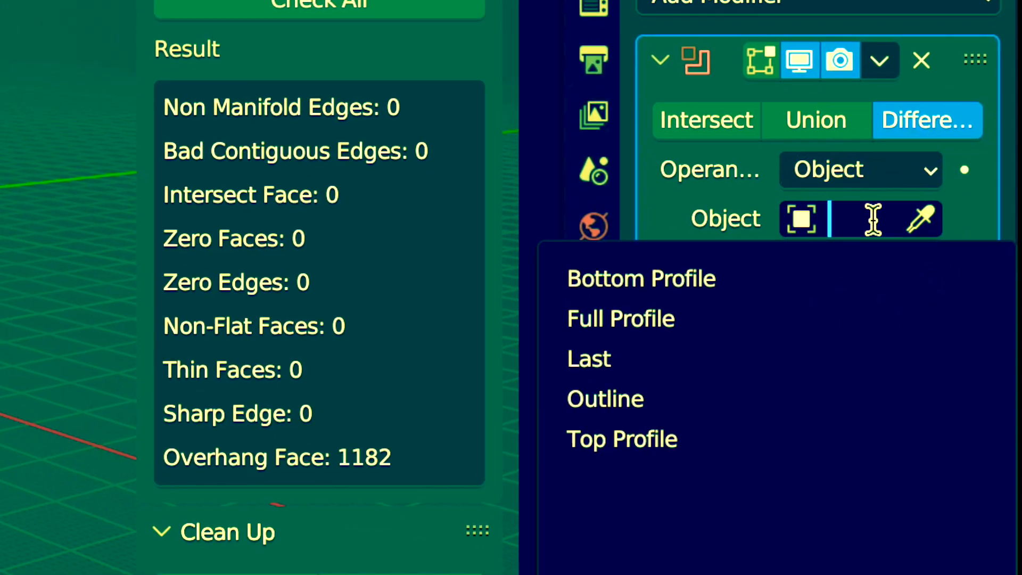
click(627, 294)
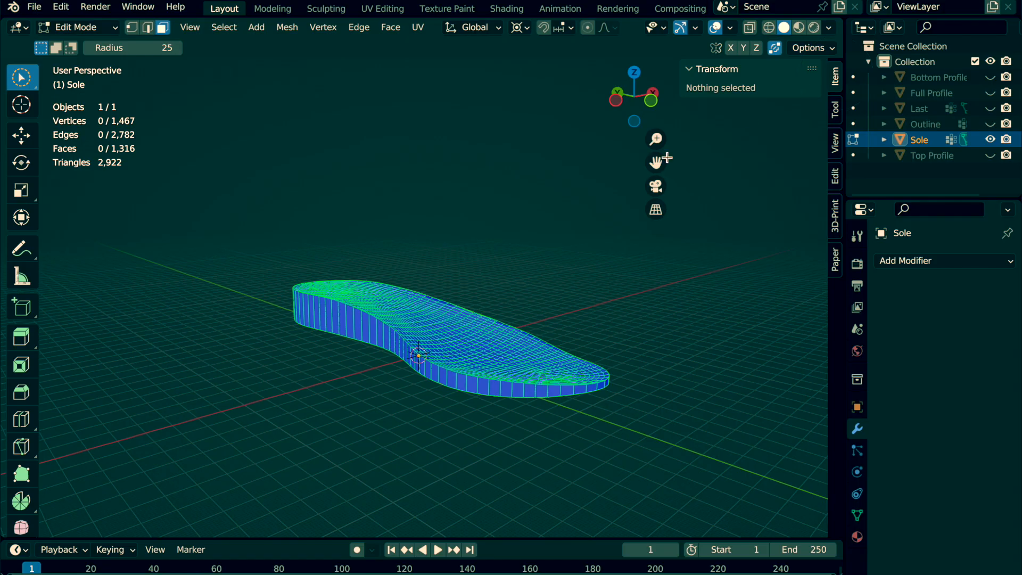
middle_drag(657, 330, 419, 334)
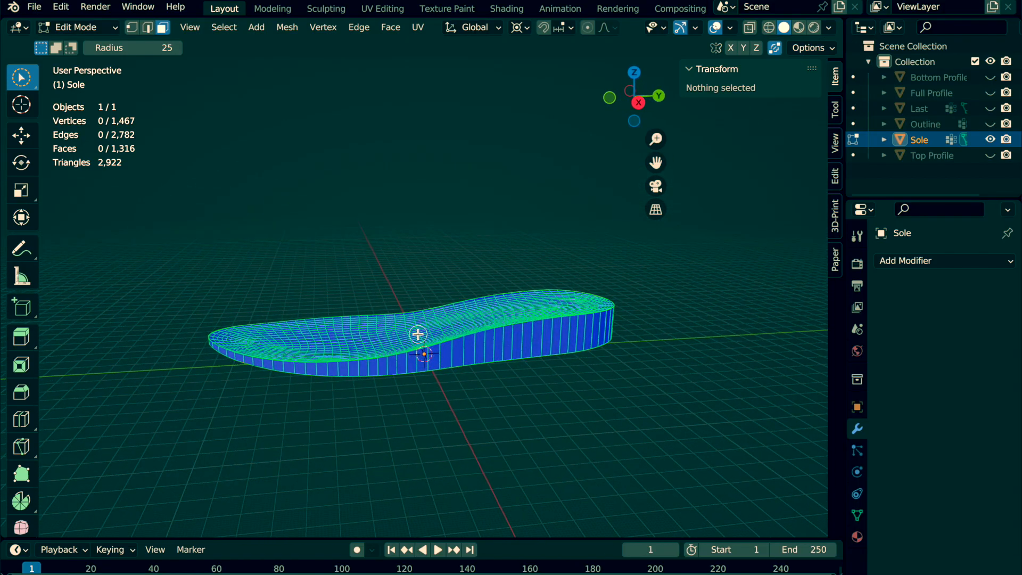
click(418, 334)
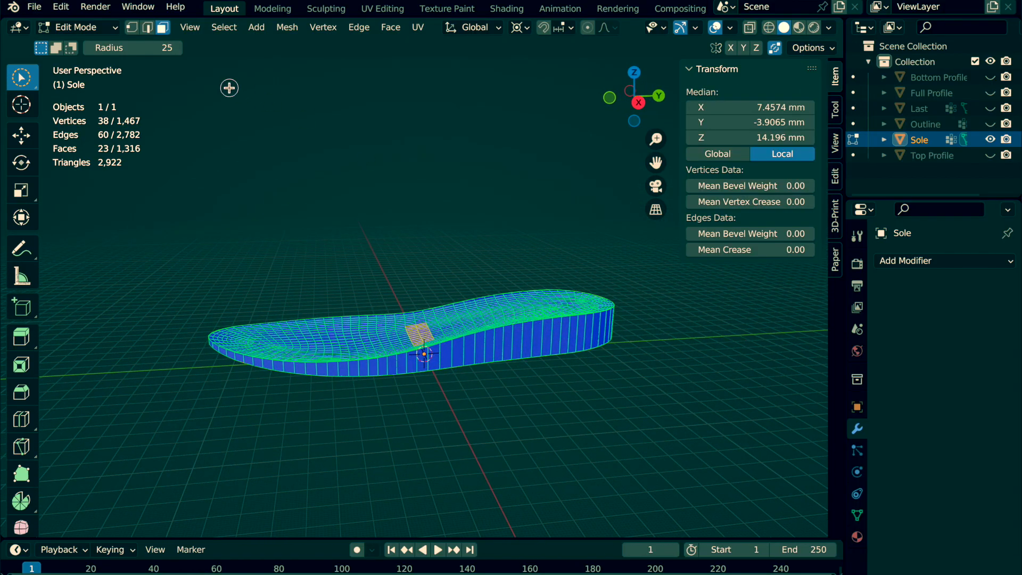
- Return to Object Mode, select the Last and bring up the options for applying its transforms
key(Tab)
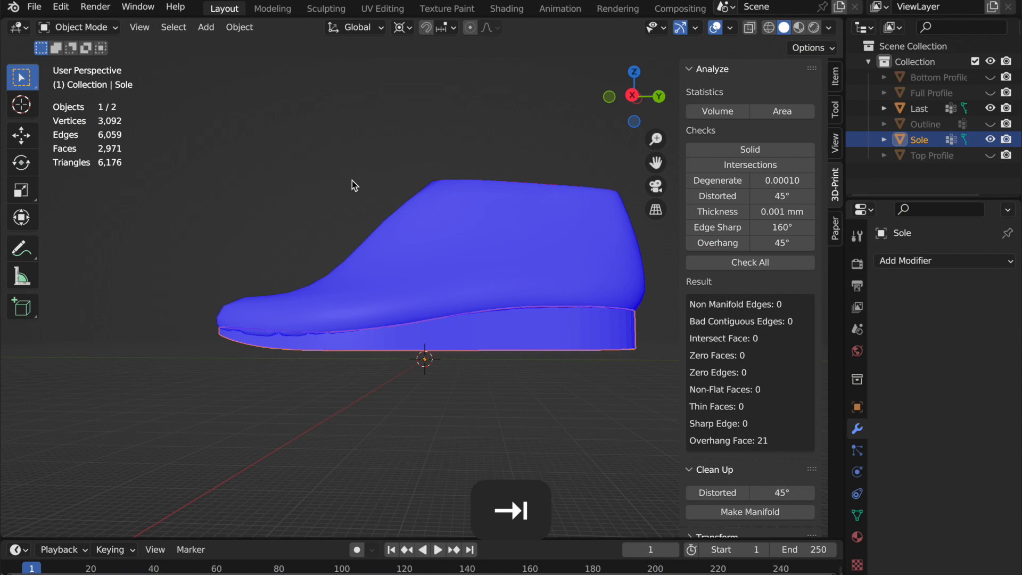
click(476, 261)
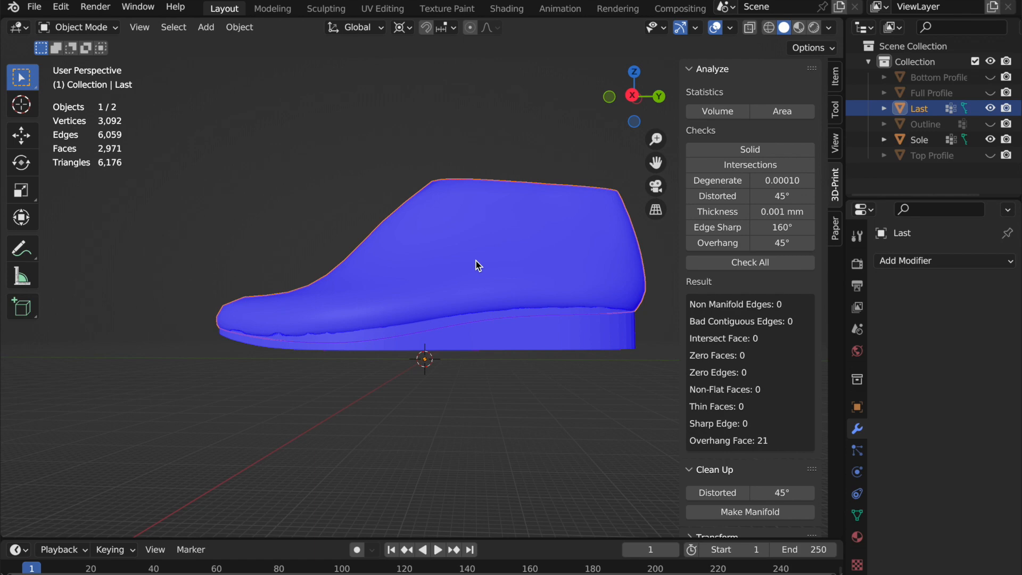
click(249, 30)
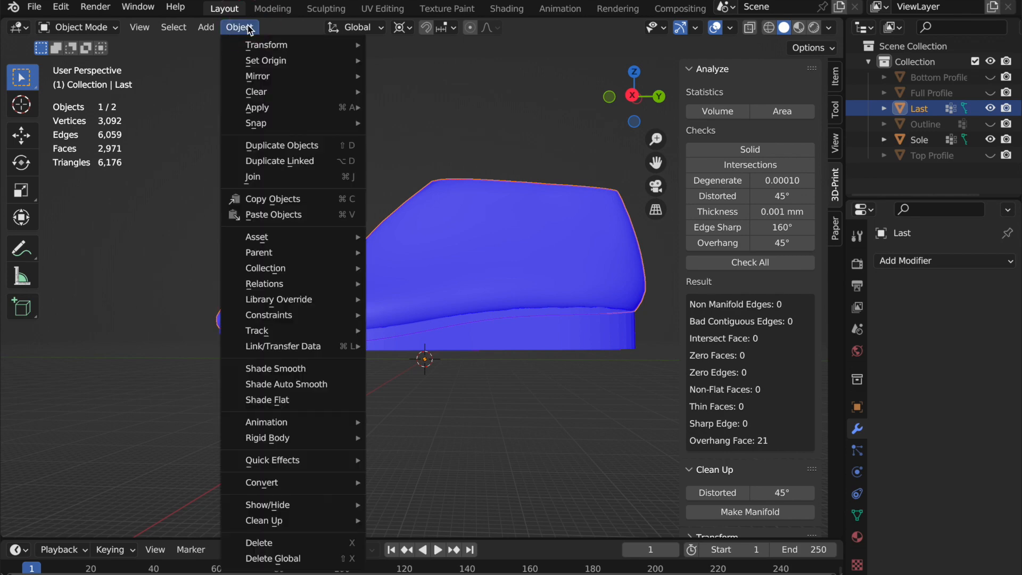
mouse_move(279, 112)
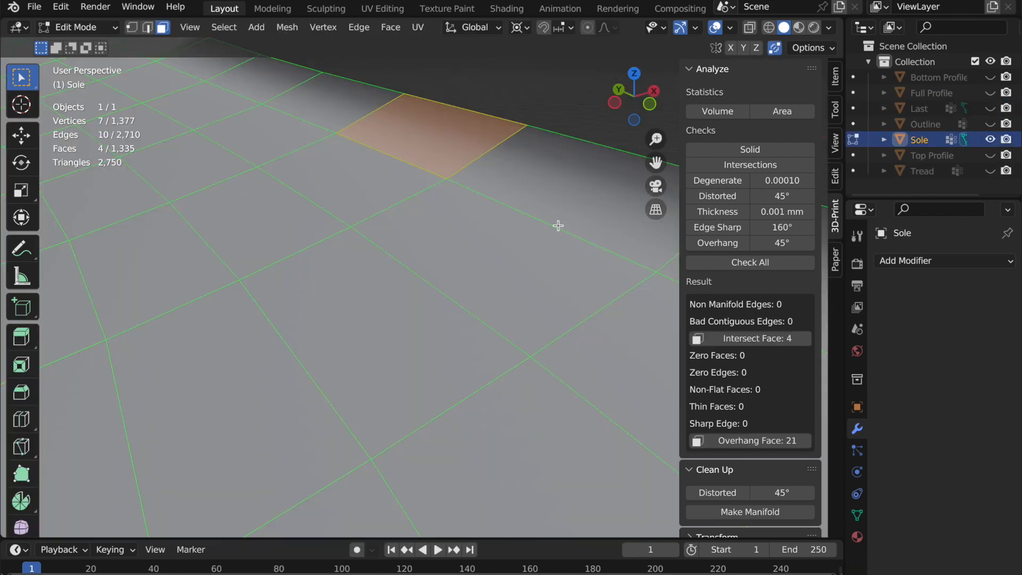
- Slide one upper-edge and one lower-edge vertex of the intersecting side-wall faces along their edges on the Sole
middle_drag(557, 224, 322, 250)
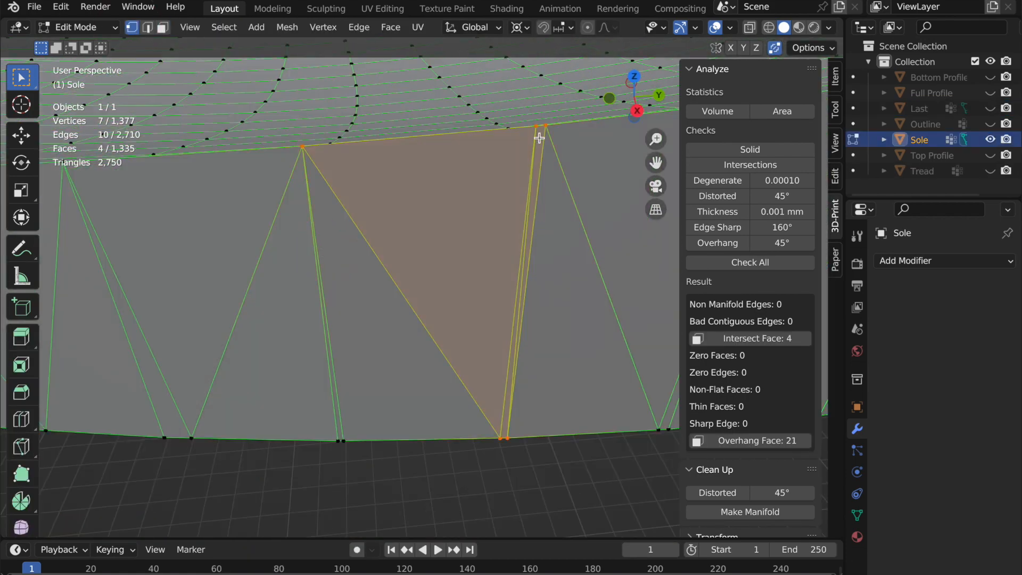
key(g)
key(g)
click(633, 120)
click(500, 437)
key(g)
key(g)
click(556, 409)
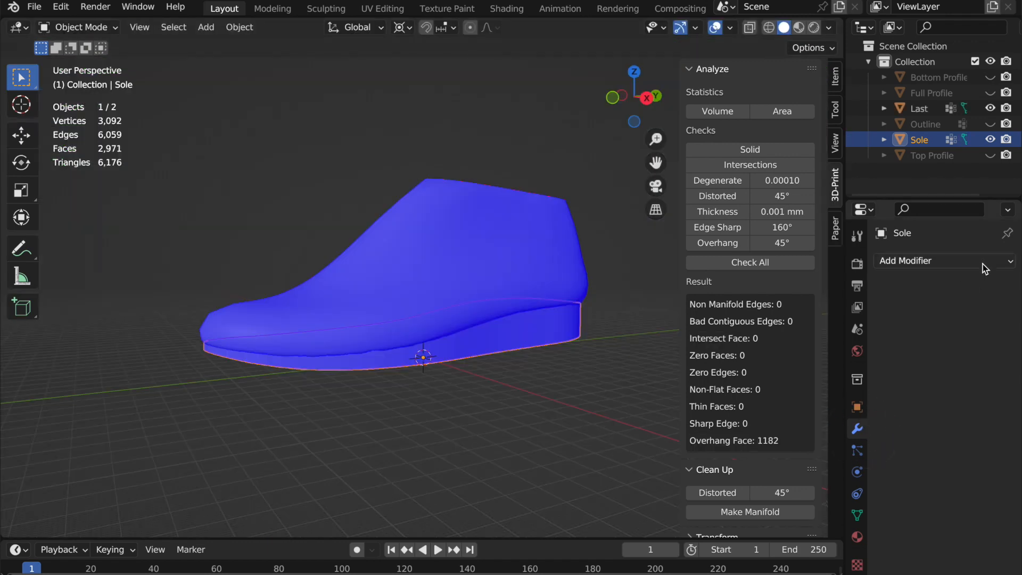
- Cut the Last out of the Sole with an applied Boolean Difference modifier, and hide the Last
click(983, 265)
click(732, 339)
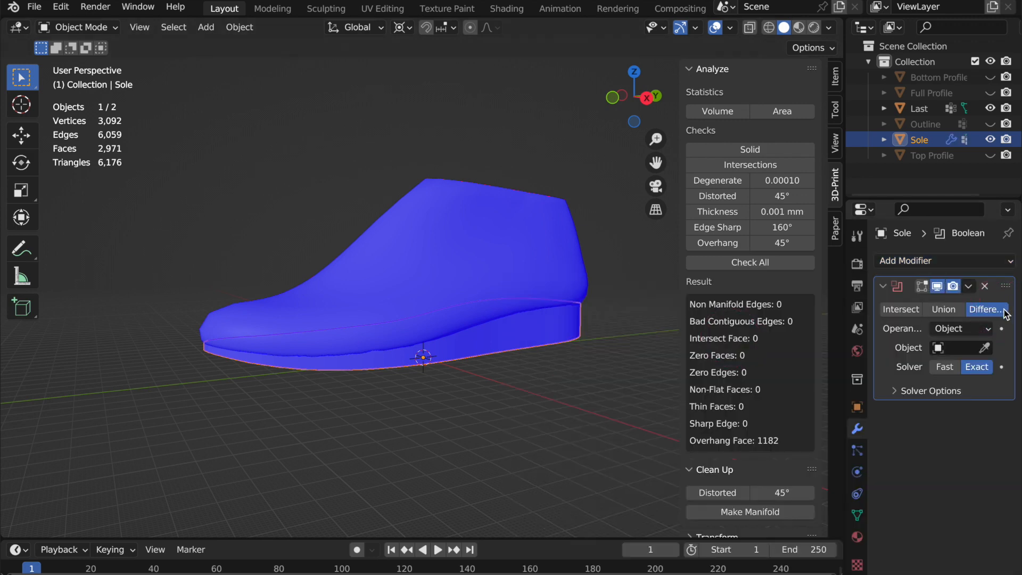
click(966, 349)
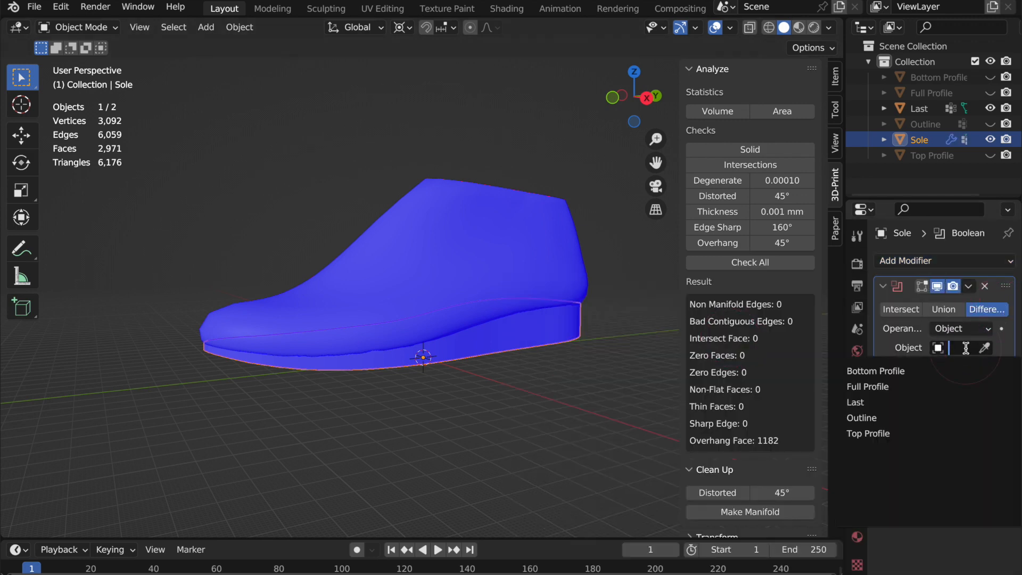
click(880, 410)
click(968, 286)
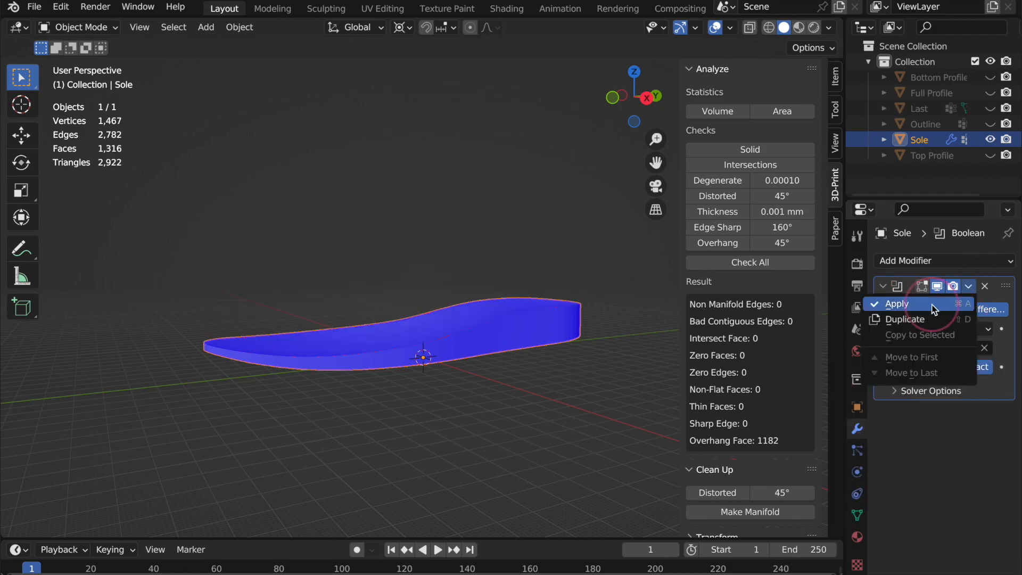
click(832, 301)
- Enter Edit Mode on the Sole and examine its carved upper surface and side walls from several angles
middle_drag(638, 395, 240, 410)
click(79, 27)
click(72, 59)
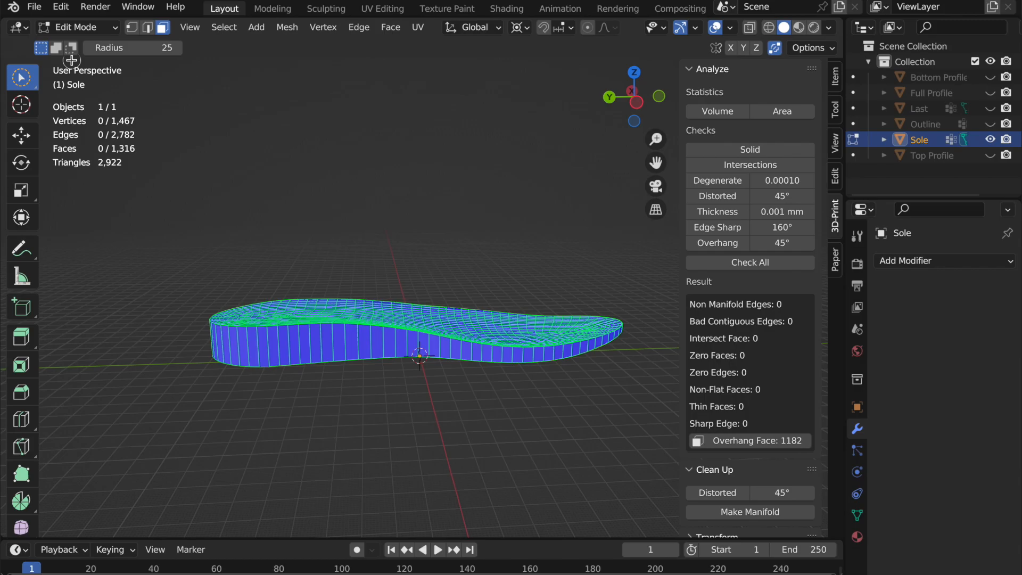
middle_drag(587, 250, 342, 290)
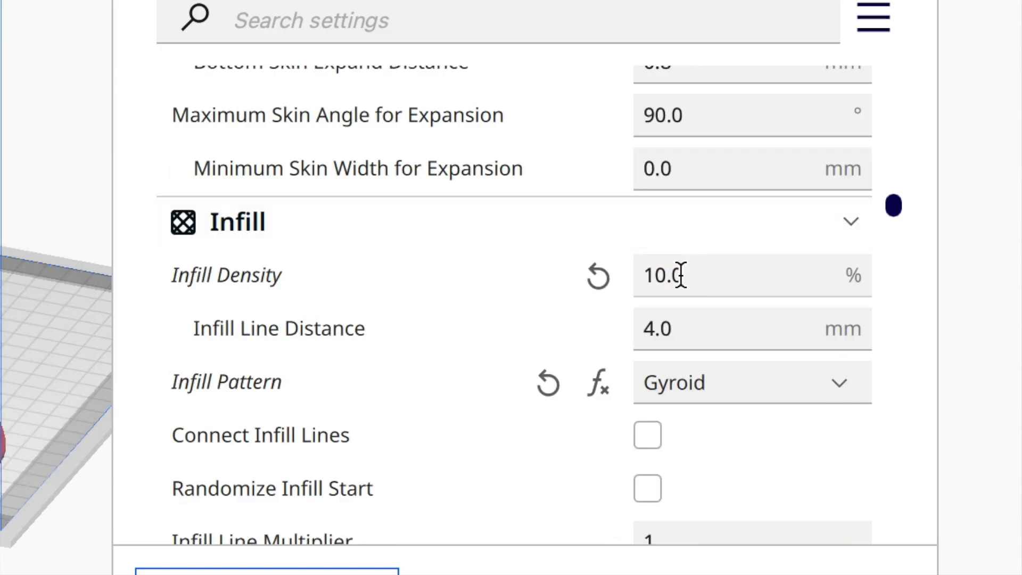
- Switch to the slicer and set the infill density to 100 %
click(654, 275)
text(0)
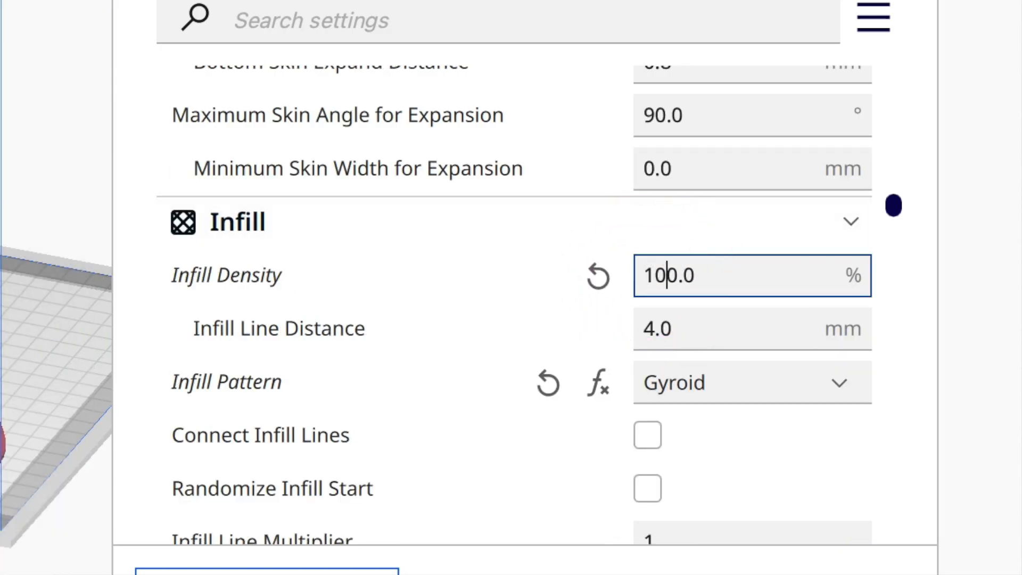
key(Return)
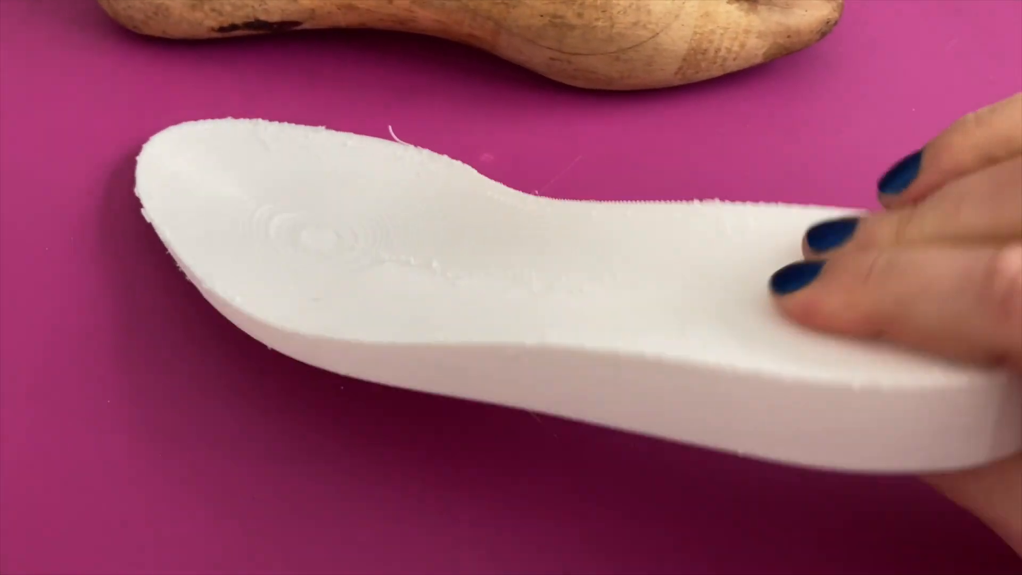
- Lower the infill density to 2.0 % in the slicer's print settings
double_click(649, 222)
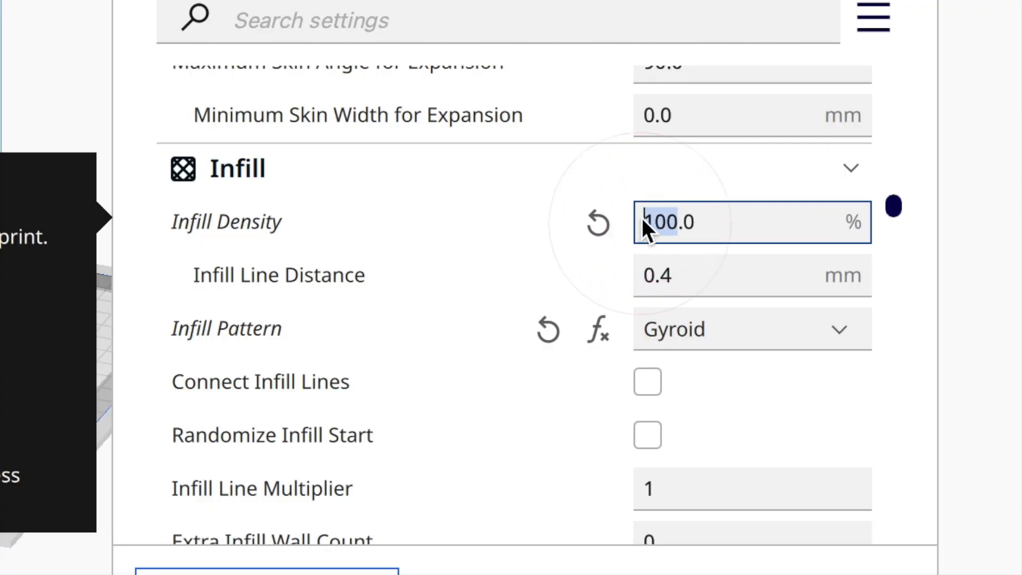
text(2.0)
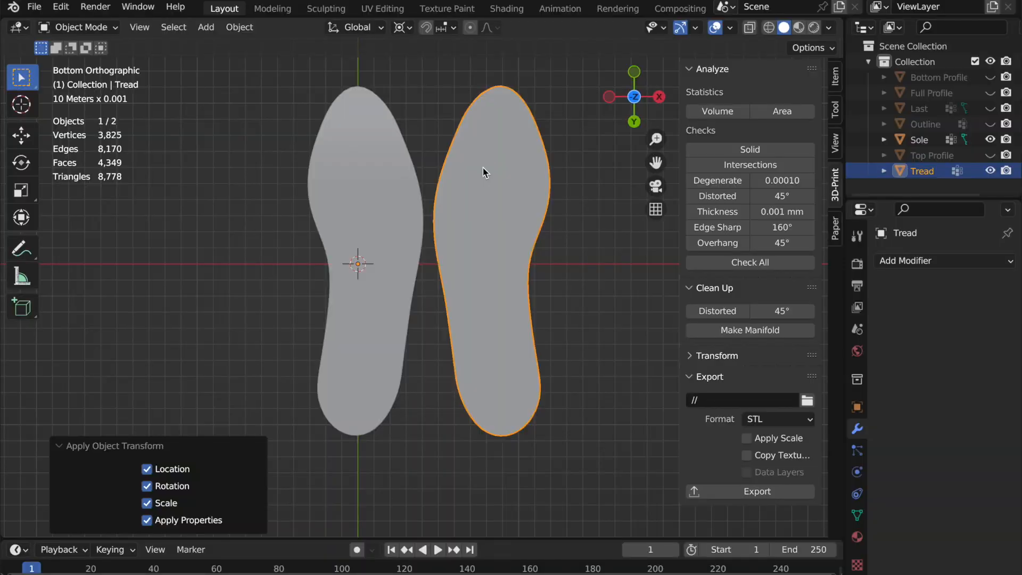
- Switch to Blender and move the Tread 88.328 mm along X and 33.565 mm along Z
drag(259, 179, 563, 303)
middle_drag(563, 302, 602, 223)
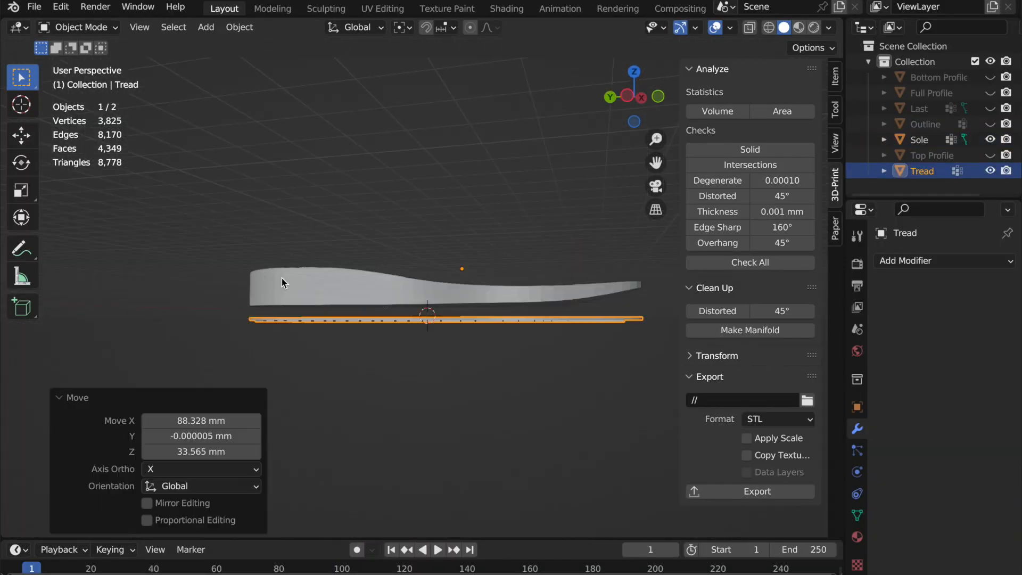
middle_drag(282, 279, 282, 277)
click(308, 221)
middle_drag(473, 165, 474, 165)
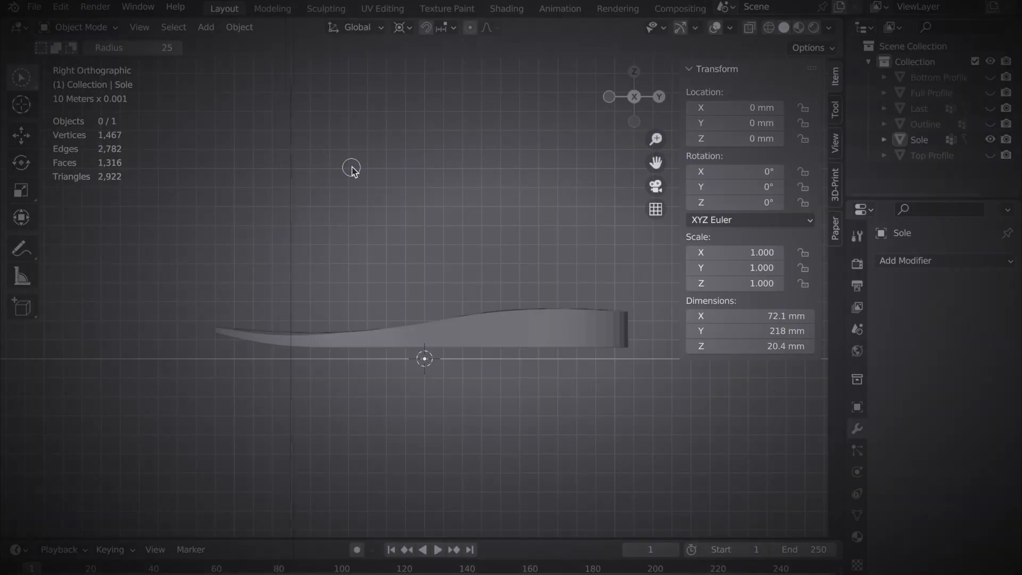
- Change the selection tool and select the Sole in the side view
key(w)
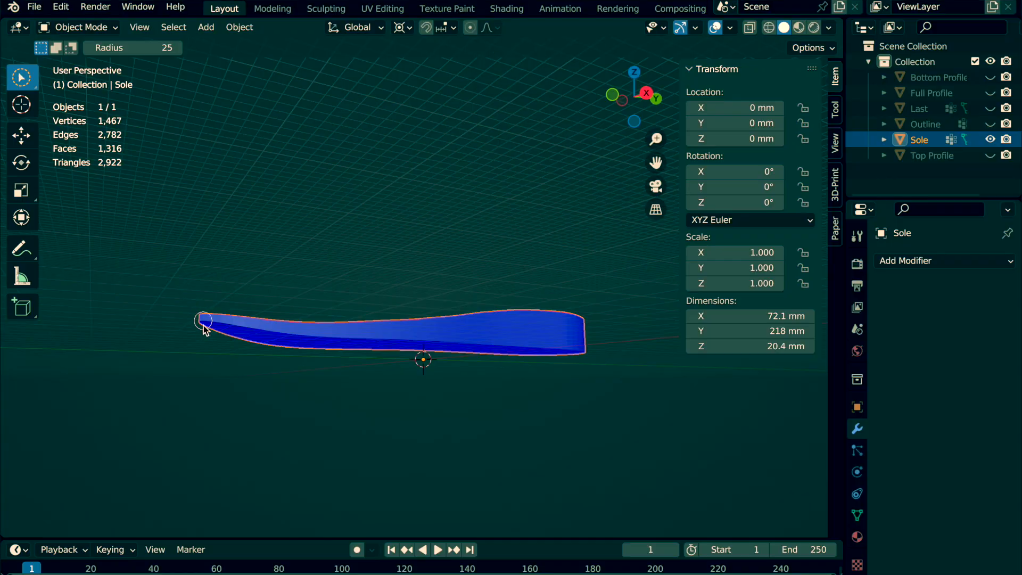
click(201, 326)
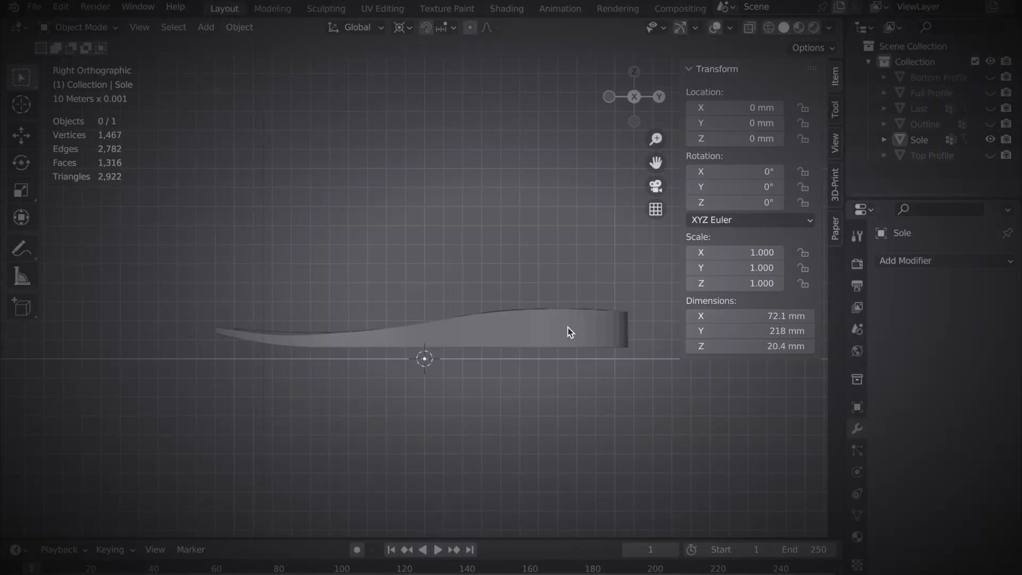
click(547, 329)
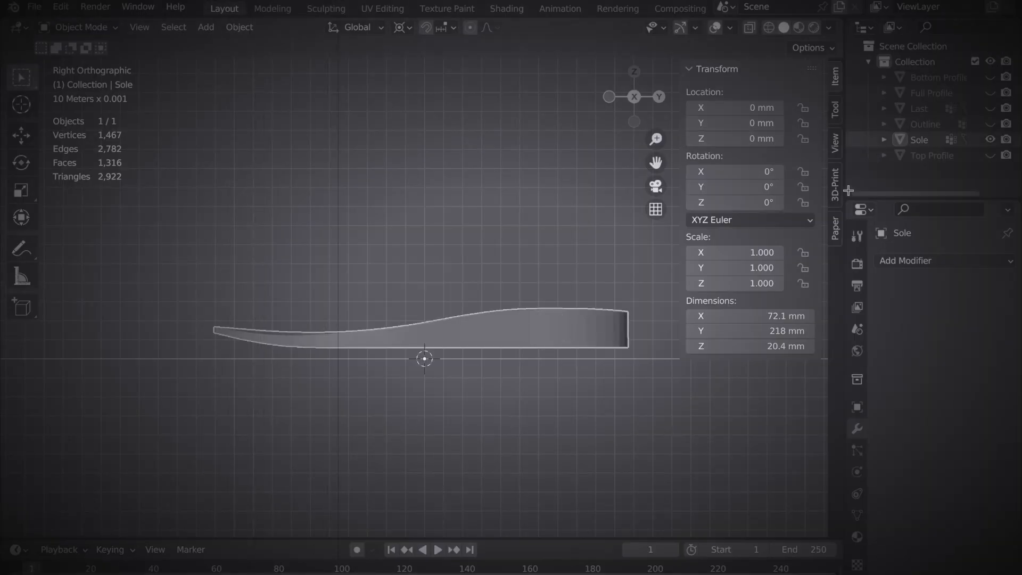
- Show the Paper settings for the Sole and search the add-ons for "pap"
click(835, 231)
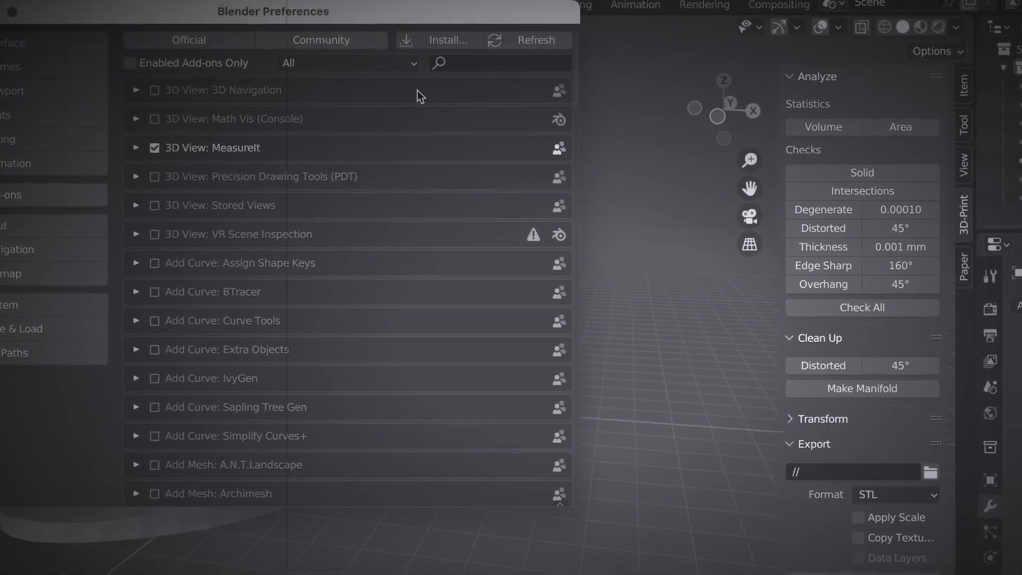
click(420, 60)
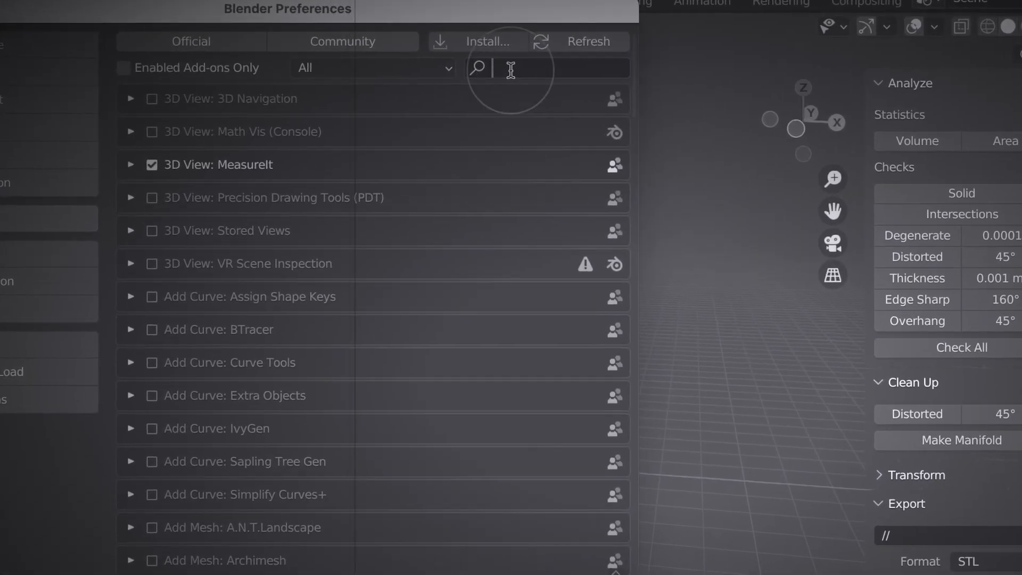
text(pap)
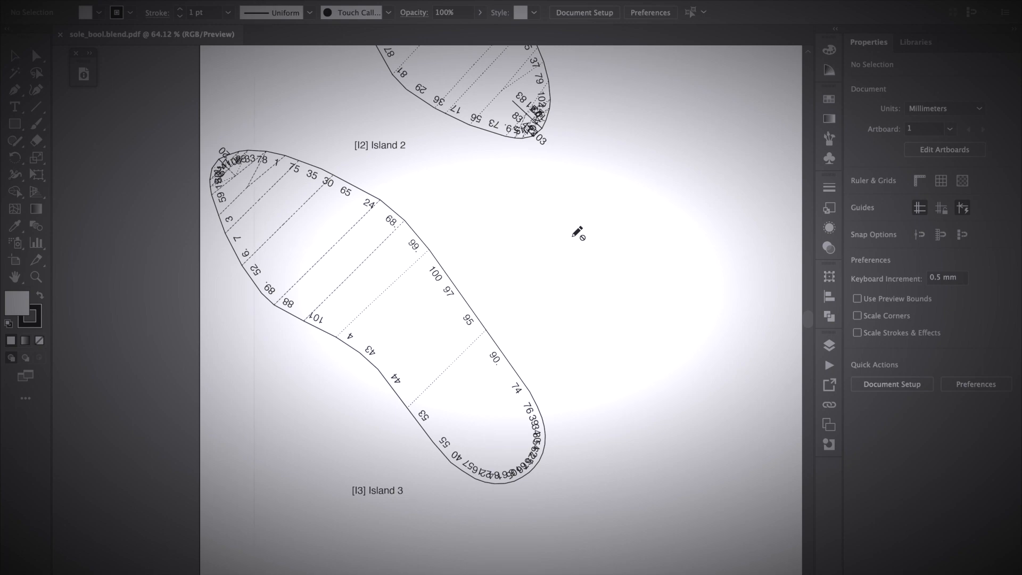
- Switch to Illustrator, look over the unfolded islands in sole_bool.blend.pdf and bring up the export format choices
alt+scroll(577, 228, up, 3)
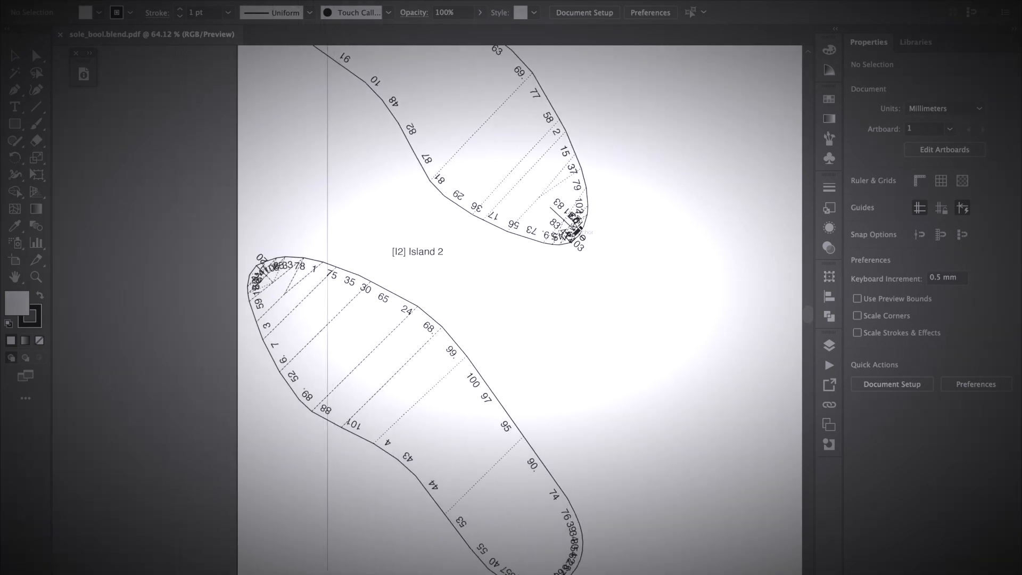
scroll(577, 229, up, 3)
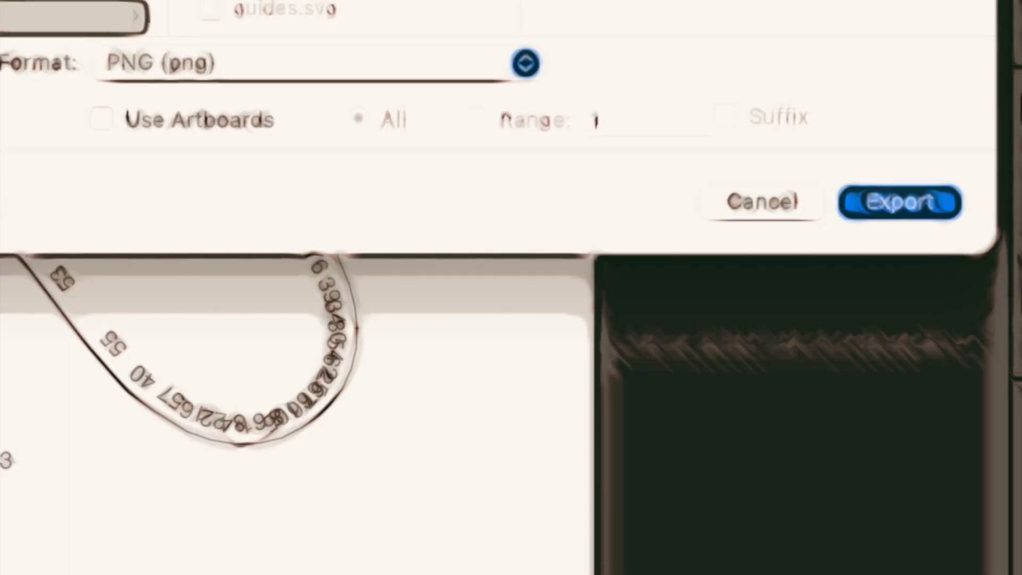
click(319, 63)
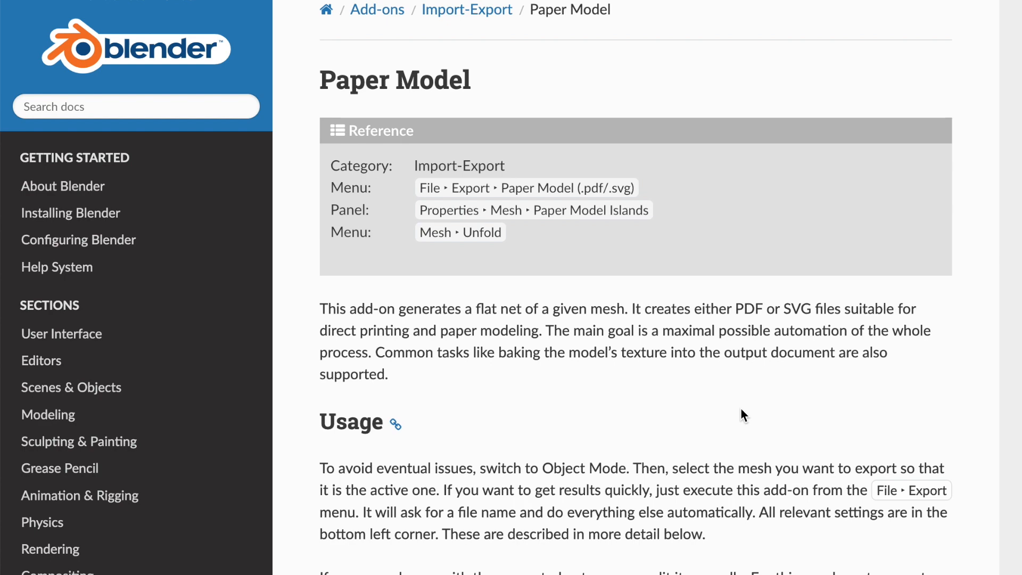
- Read the Paper Model add-on's documentation and browse the KamuiCosplay channel's videos
scroll(740, 408, down, 3)
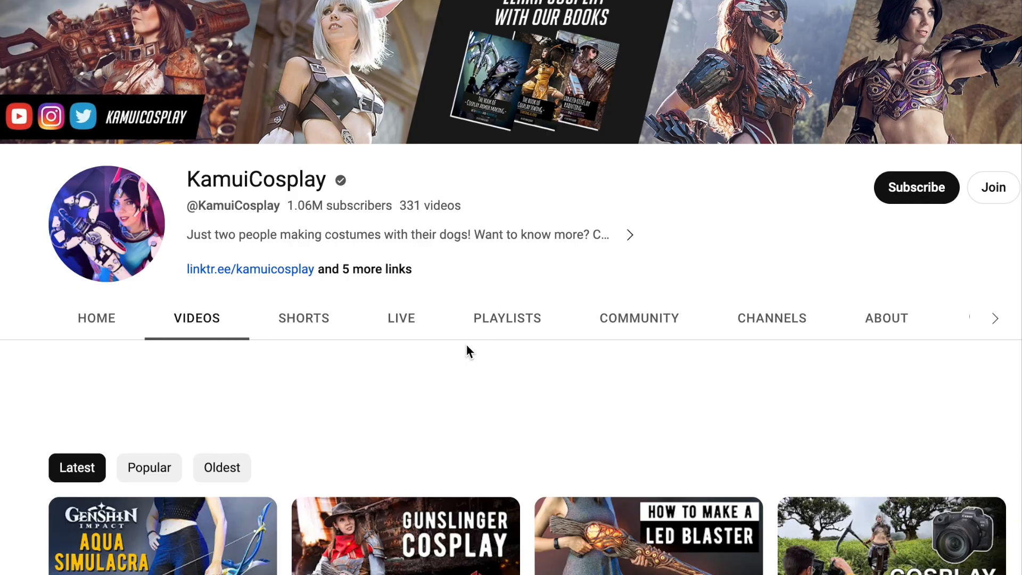
scroll(466, 345, down, 20)
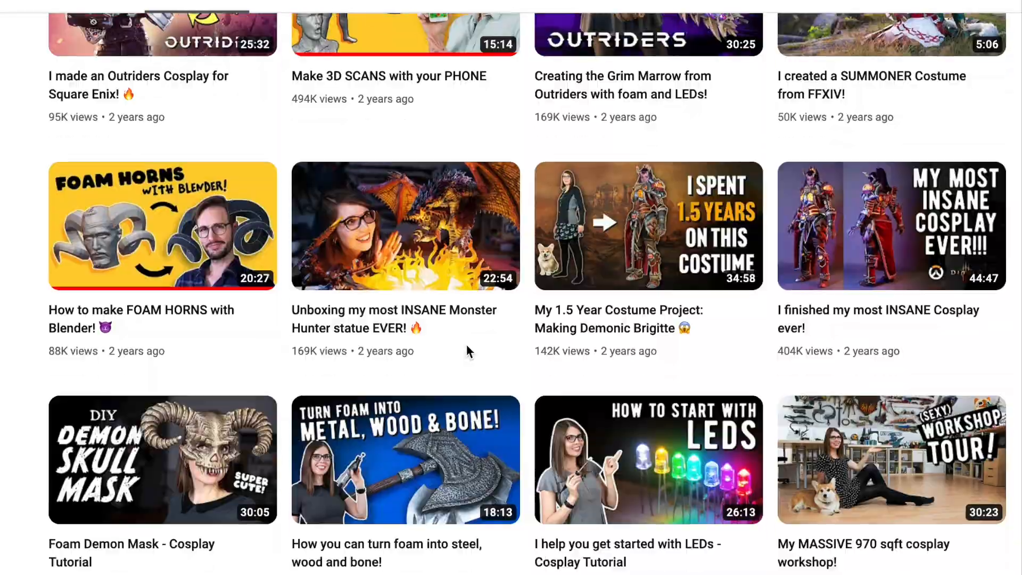
scroll(466, 345, down, 2)
mouse_move(146, 140)
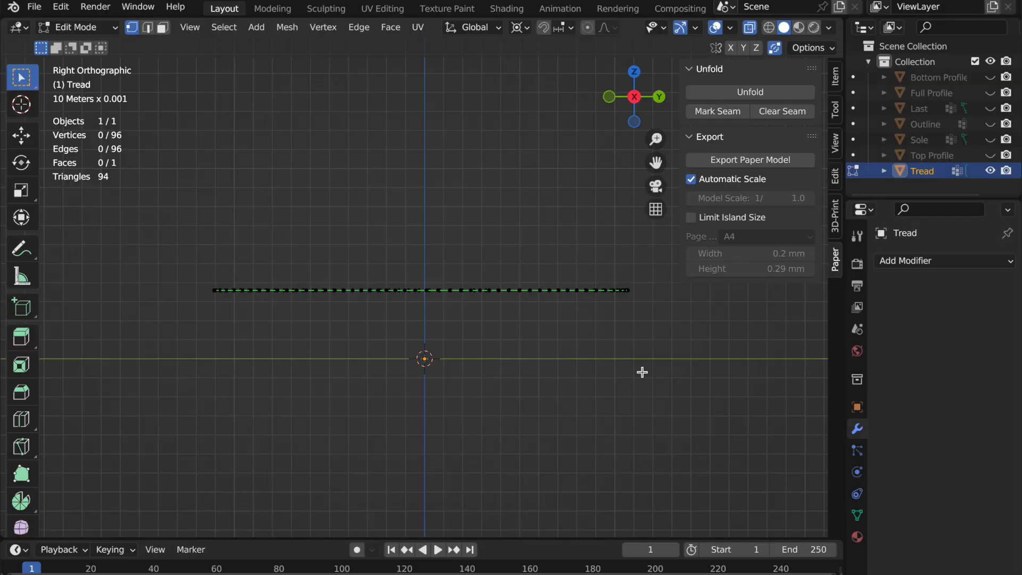
- Switch to Blender and solidify the whole flat face of the Tread with a thickness of 1.5 mm
scroll(642, 372, up, 5)
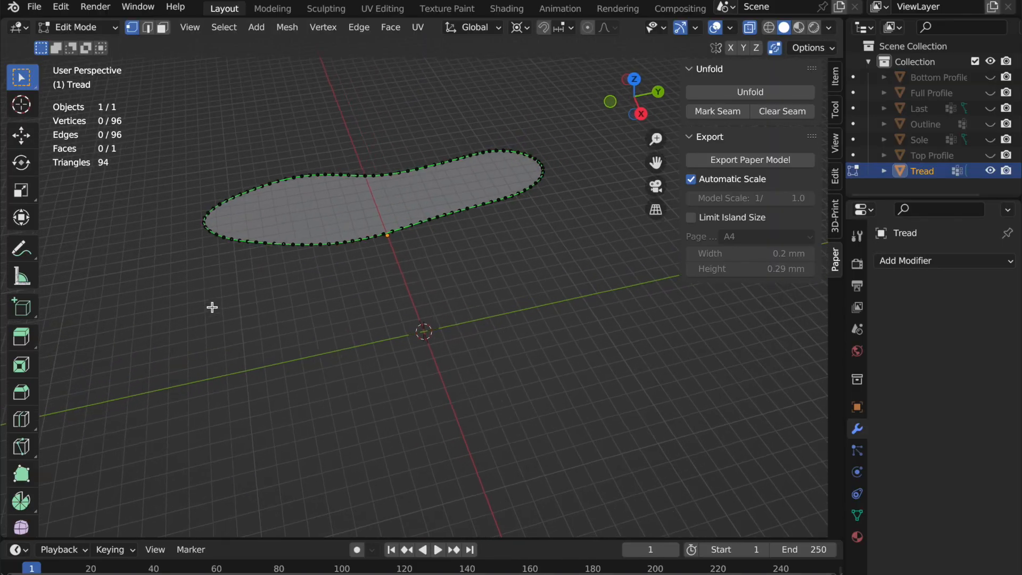
scroll(211, 307, left, 8)
scroll(212, 307, down, 4)
key(3)
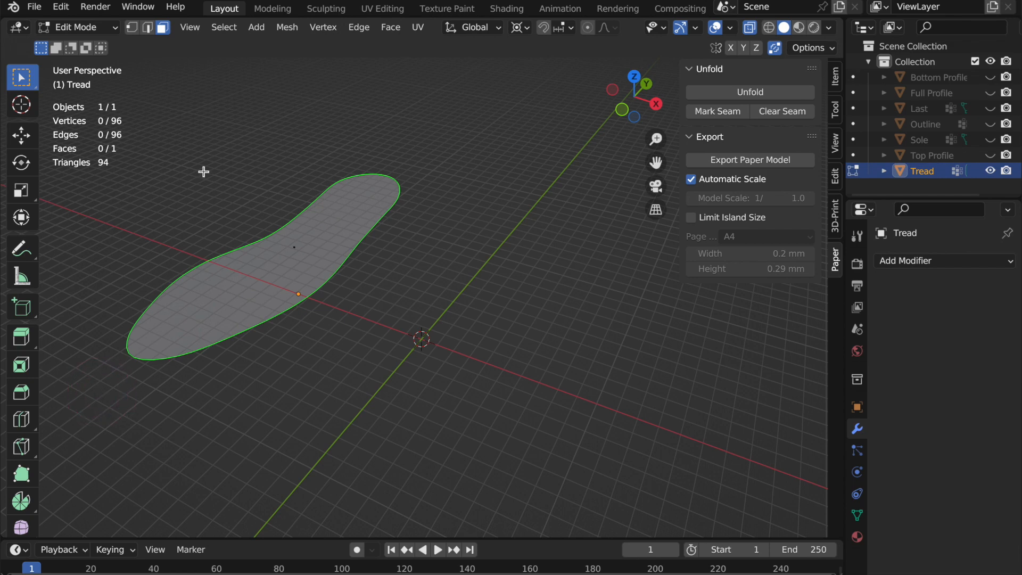
click(397, 29)
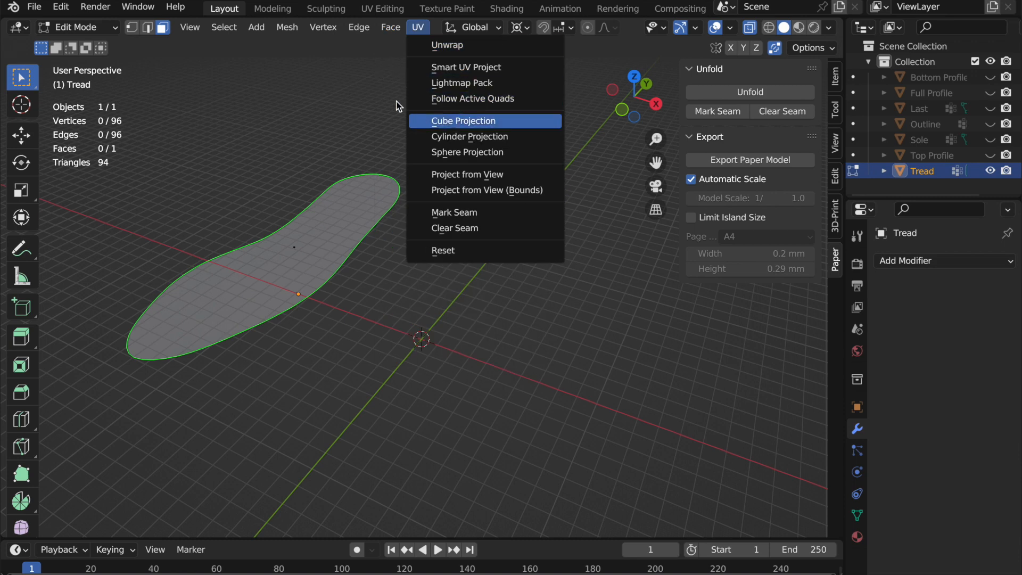
click(392, 34)
key(a)
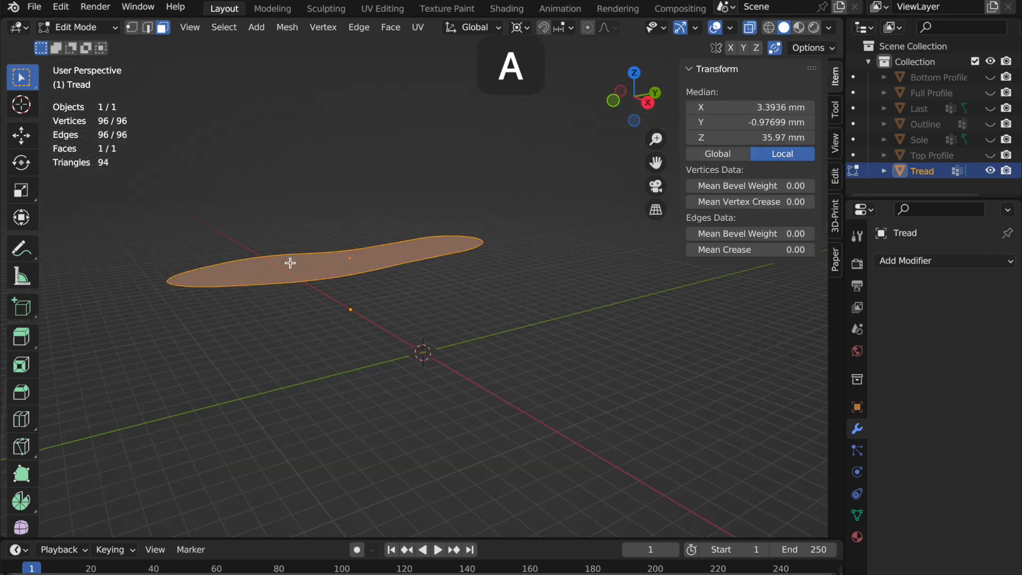
click(396, 31)
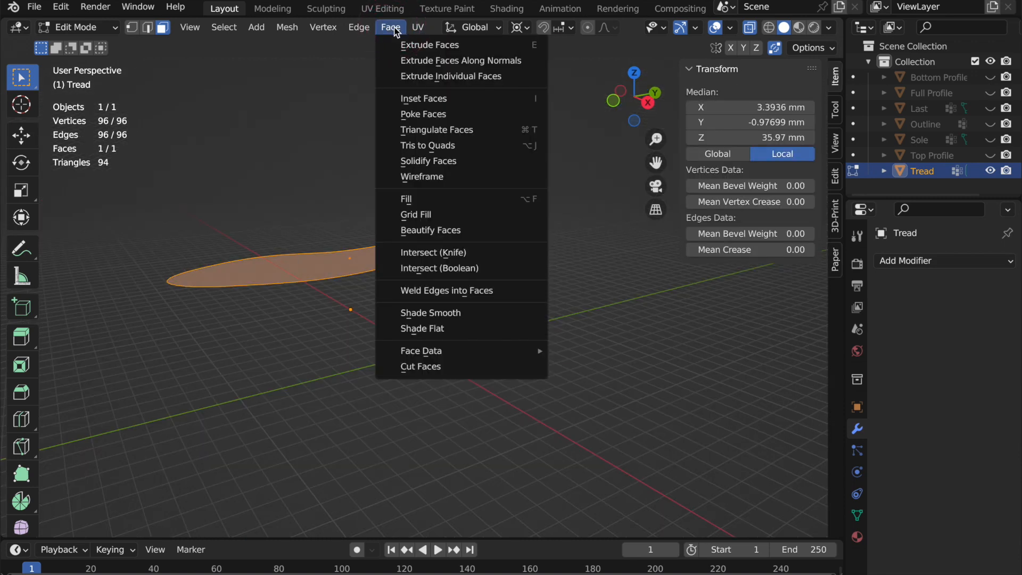
click(454, 162)
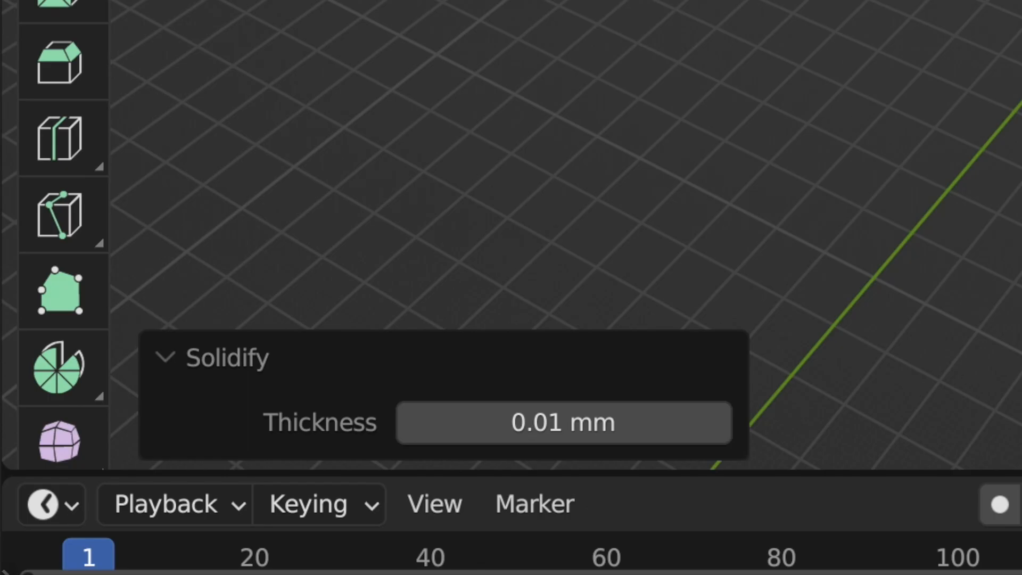
click(612, 422)
text(1.5)
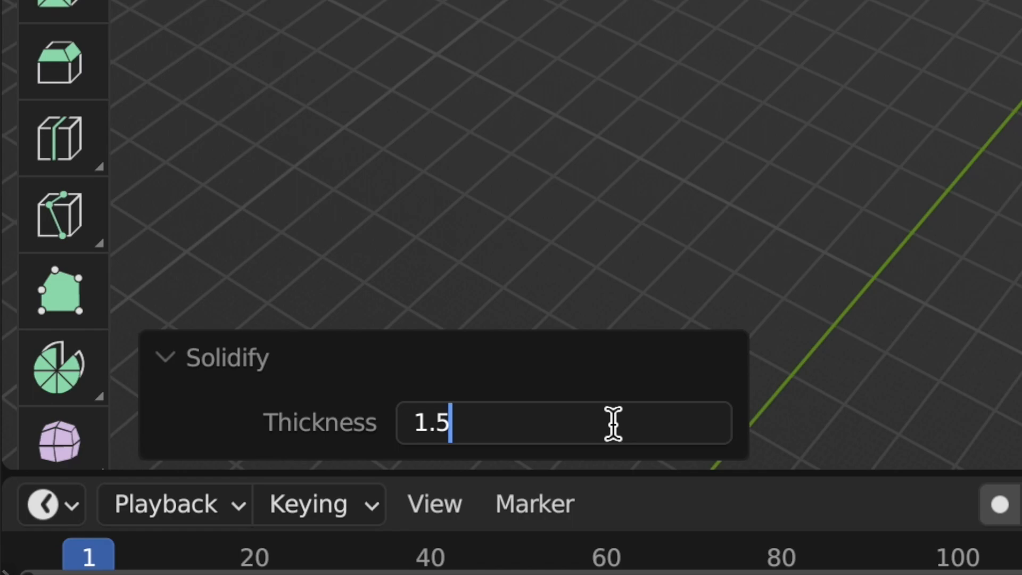
key(Return)
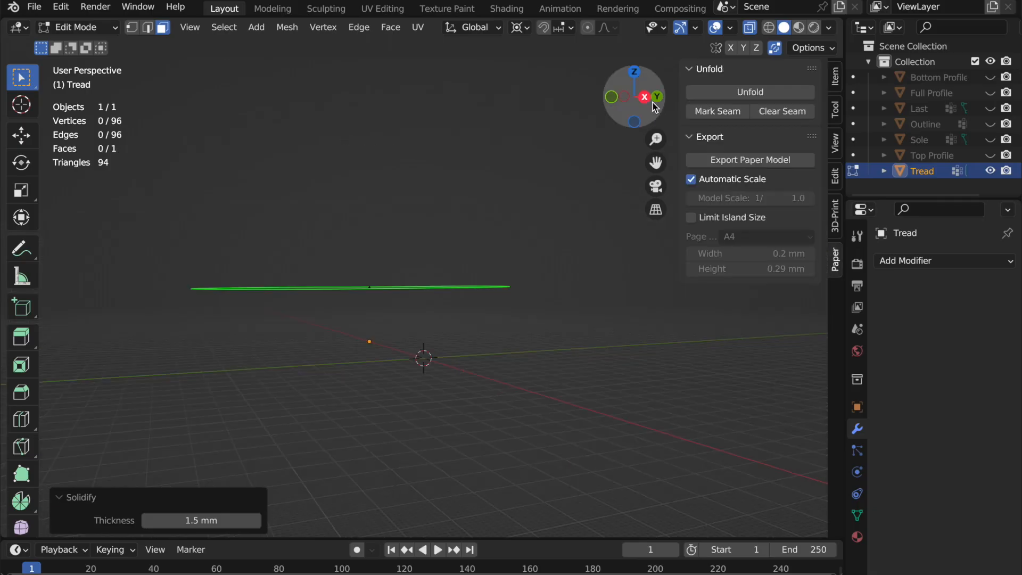
click(647, 101)
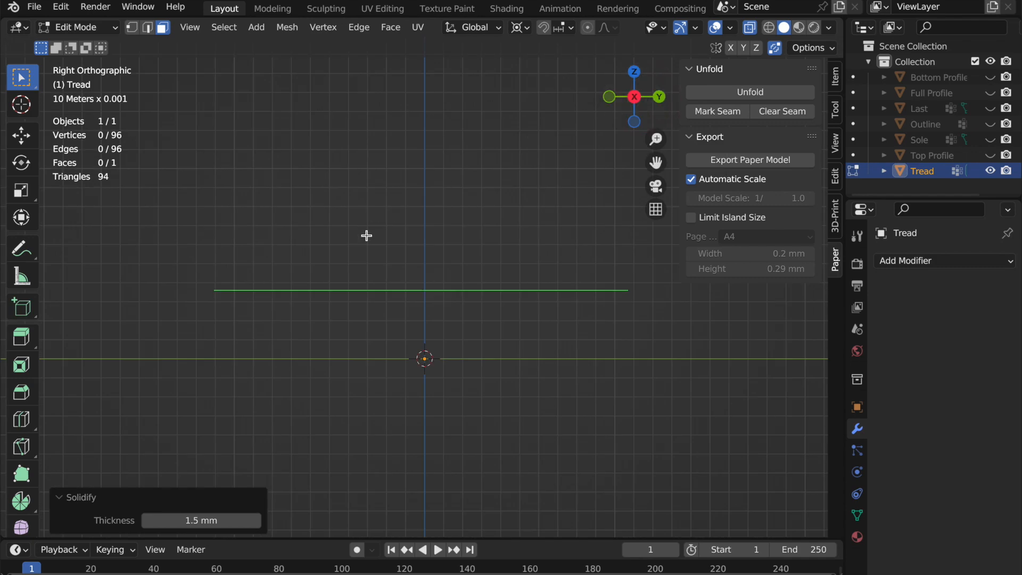
key(KP_8)
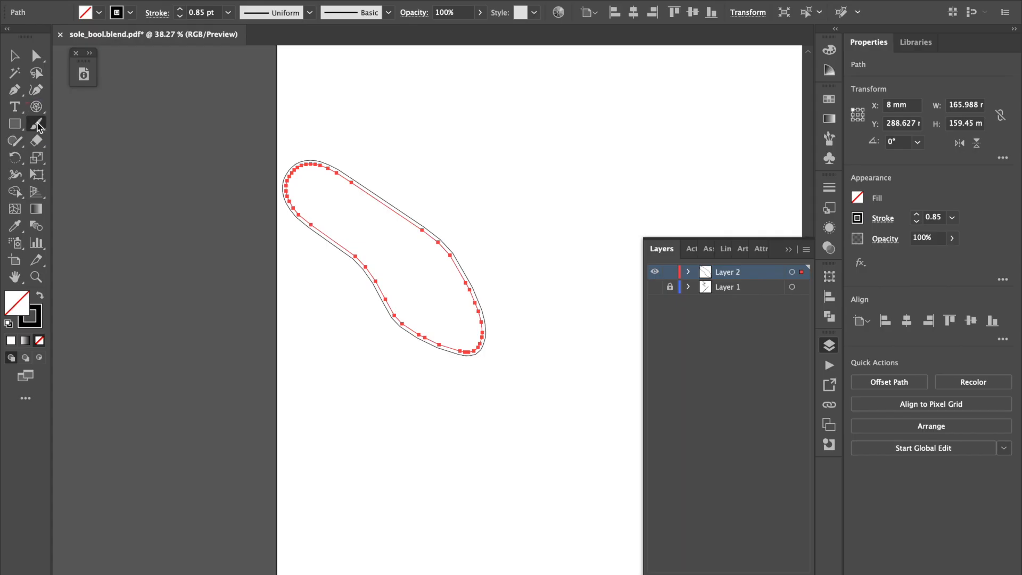
- Switch to Illustrator and paint a stroke across the inside of the sole outline with the Paintbrush Tool
click(36, 125)
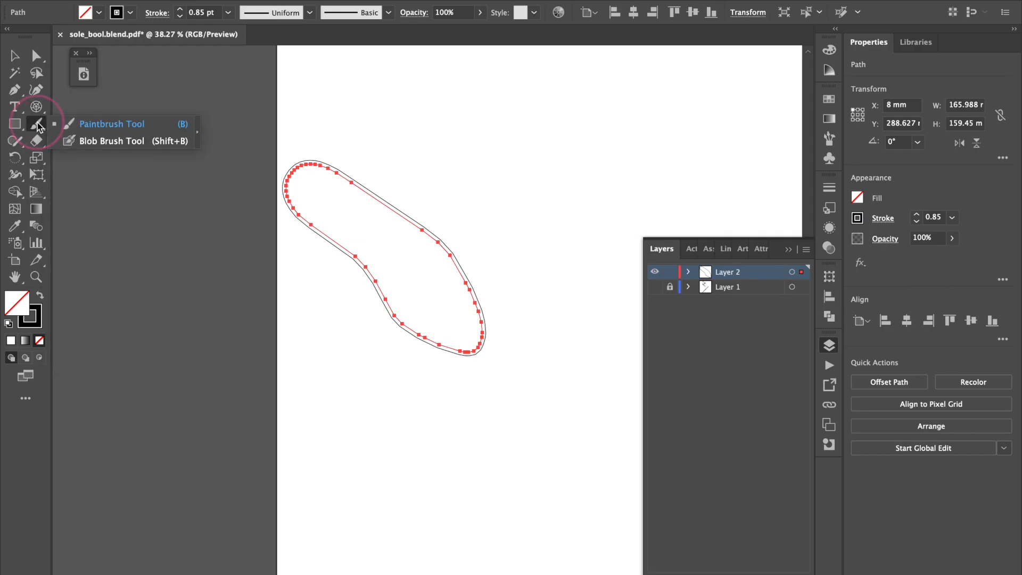
click(98, 125)
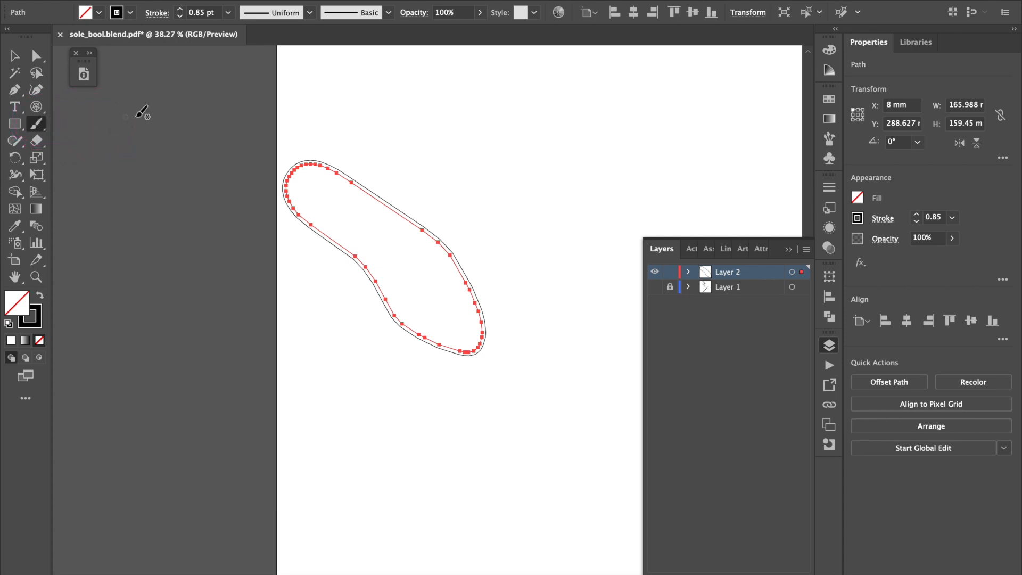
mouse_move(364, 208)
mouse_down()
mouse_move(328, 194)
mouse_move(341, 222)
mouse_move(391, 251)
mouse_move(419, 311)
mouse_move(440, 263)
mouse_move(415, 263)
mouse_move(423, 280)
mouse_up()
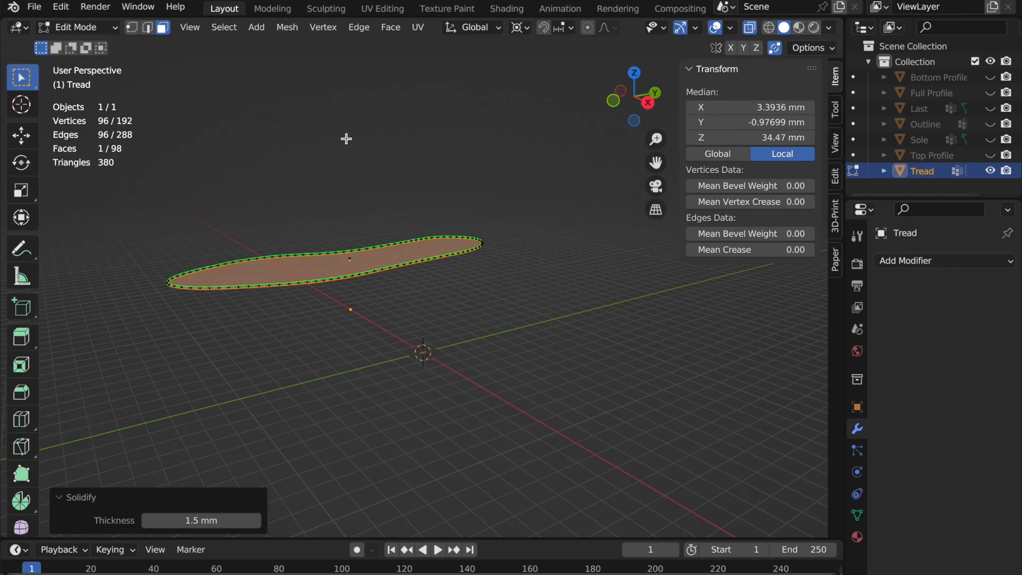
- Switch back to Blender and open the Tread's Solidify thickness for editing
click(233, 525)
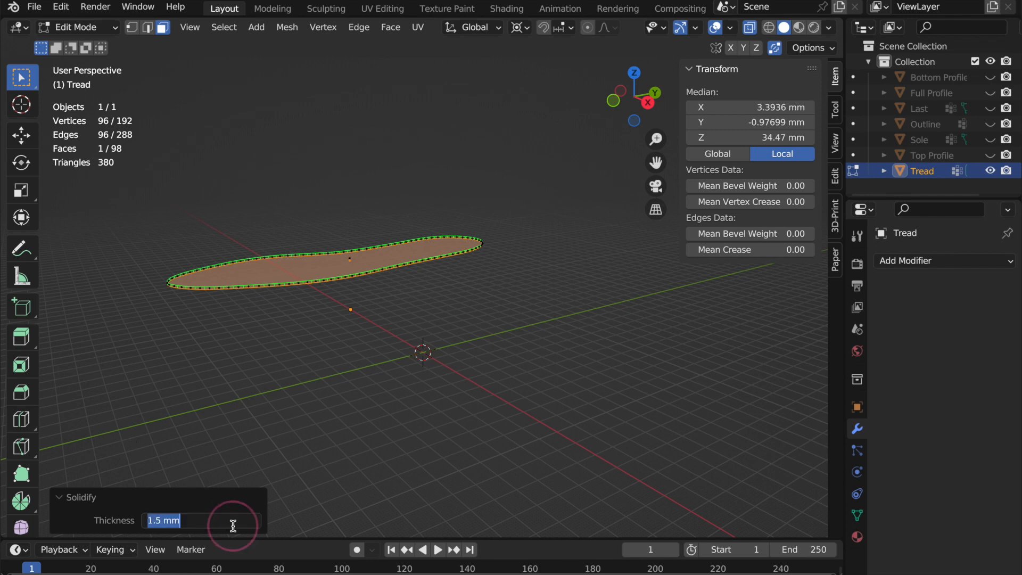
key(Tab)
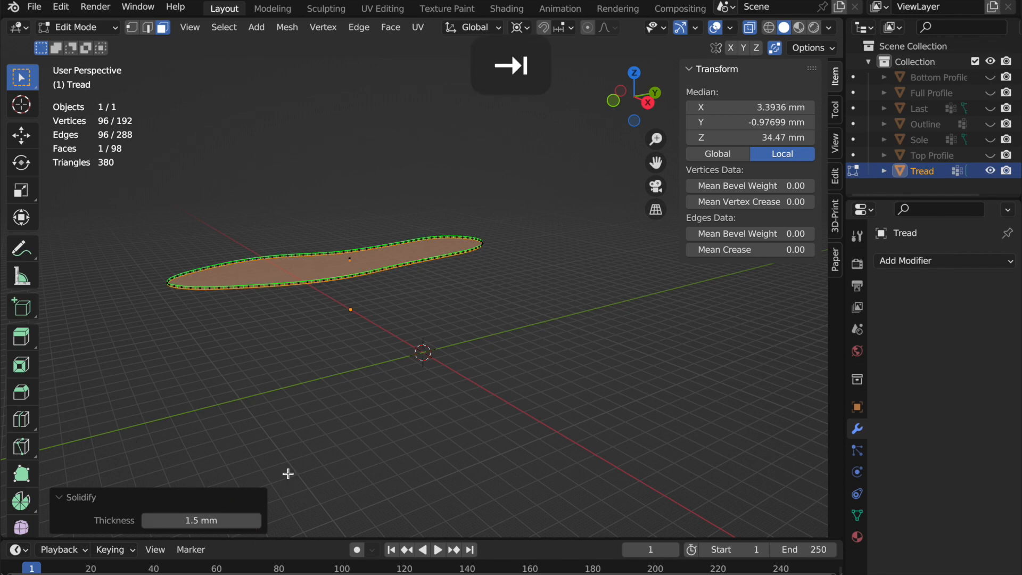
middle_drag(288, 473, 288, 473)
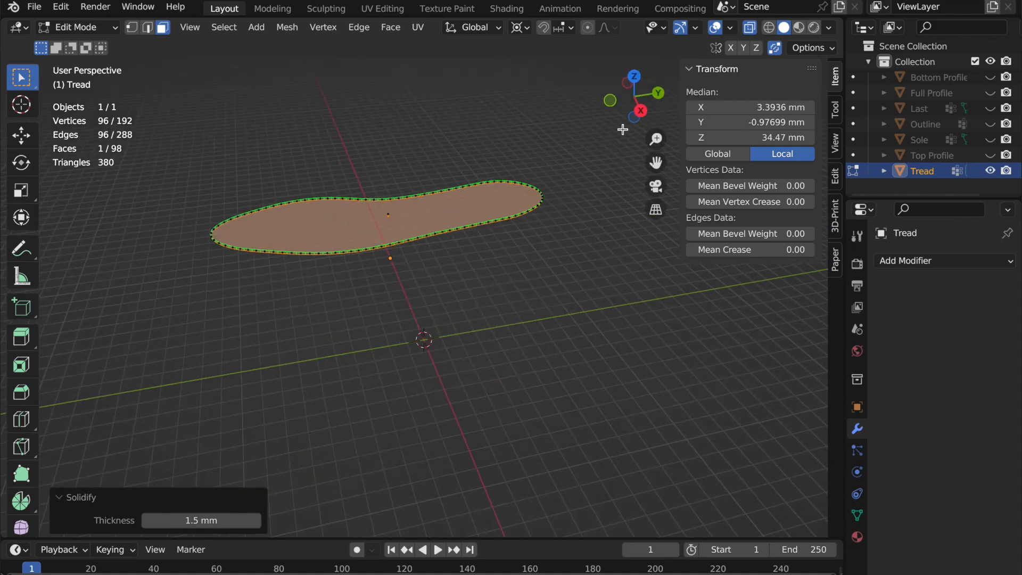
- Add a Remesh modifier to the Tread in Sharp mode with an octree depth of 6 and apply it in Object Mode
click(635, 78)
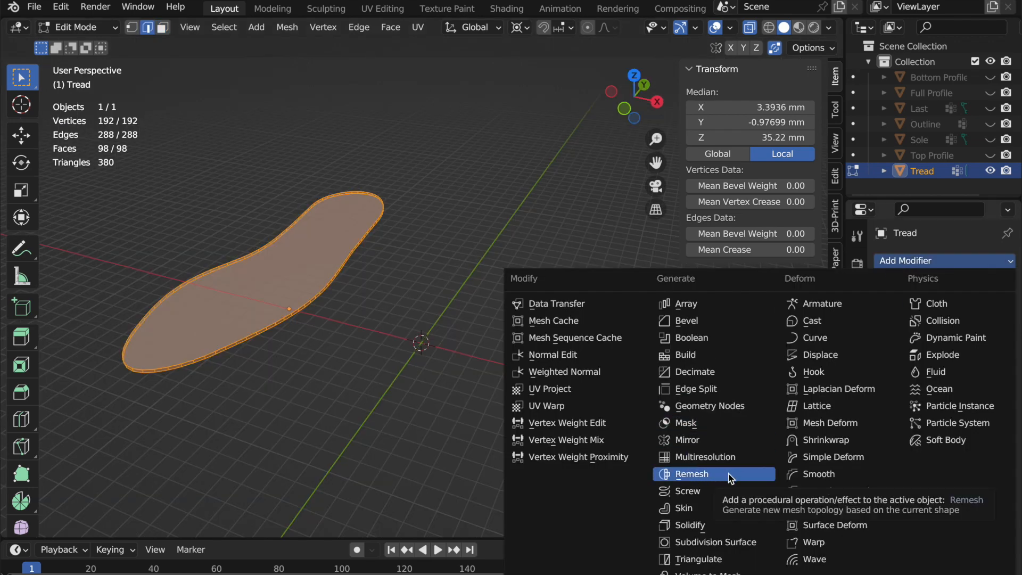
click(691, 473)
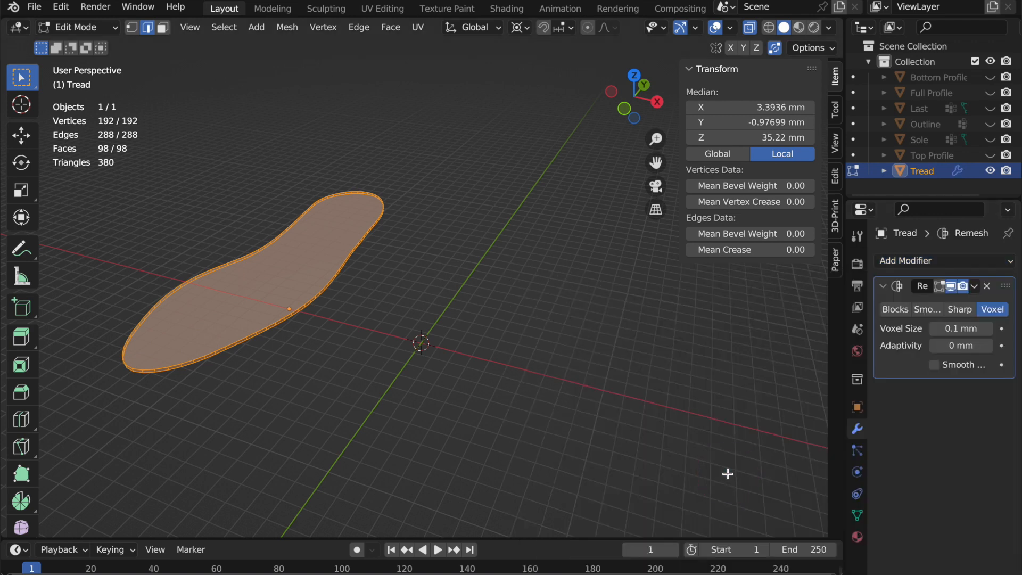
click(966, 314)
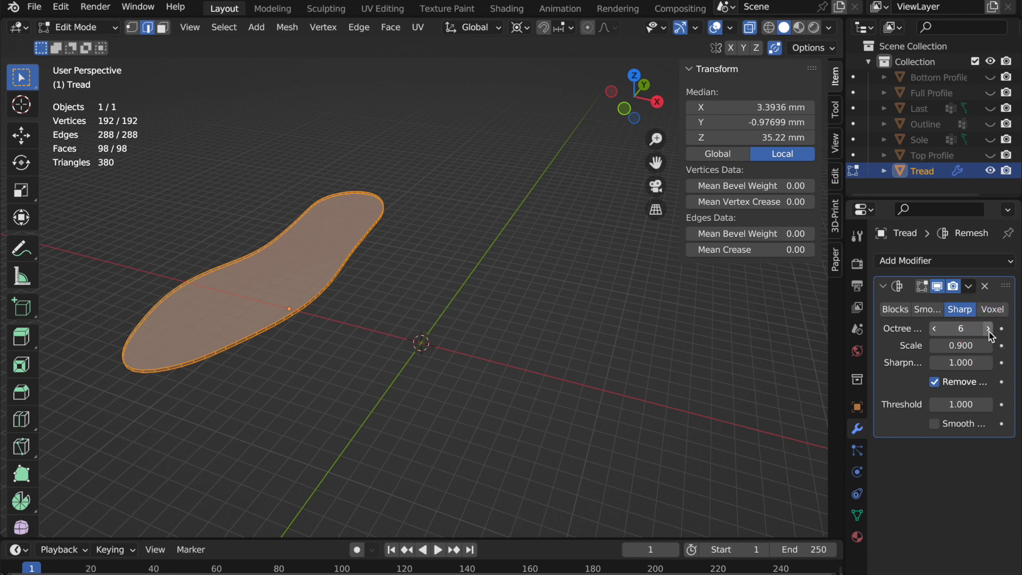
key(Tab)
click(968, 285)
click(923, 307)
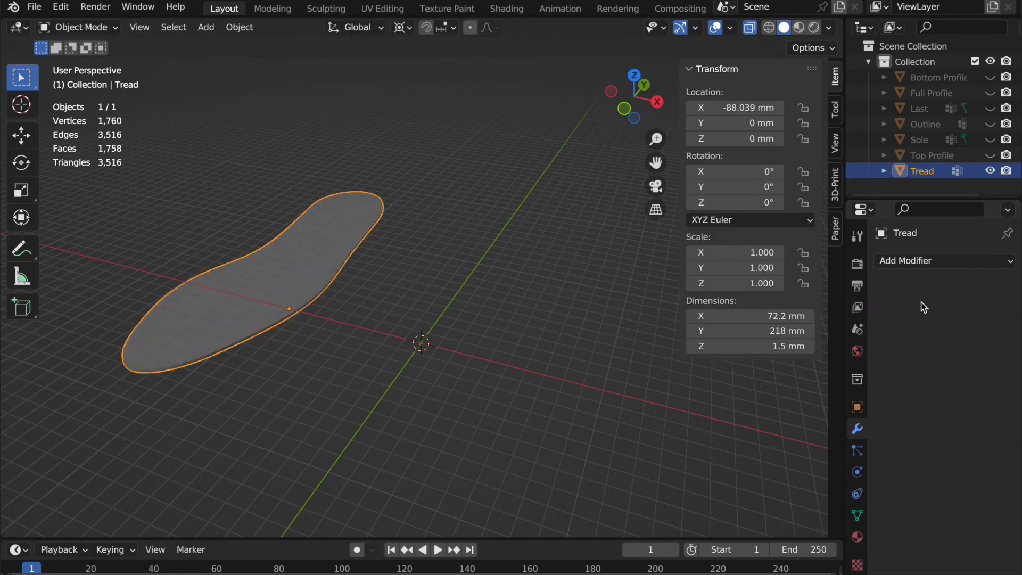
- Edit the remeshed Tread in top view with X-ray turned off and face orientation shown
key(Tab)
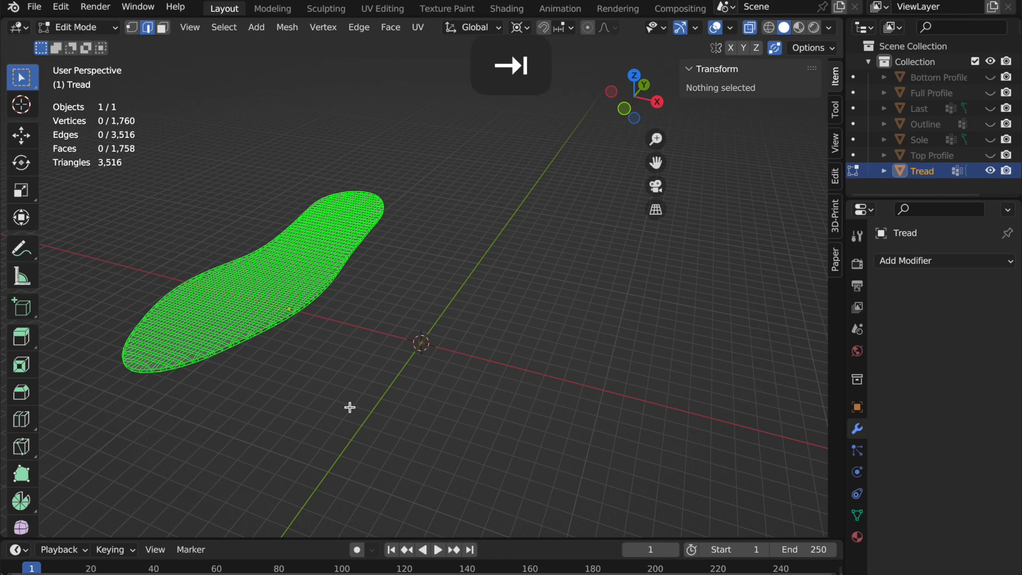
middle_drag(402, 284, 424, 205)
click(750, 29)
middle_drag(742, 353, 728, 332)
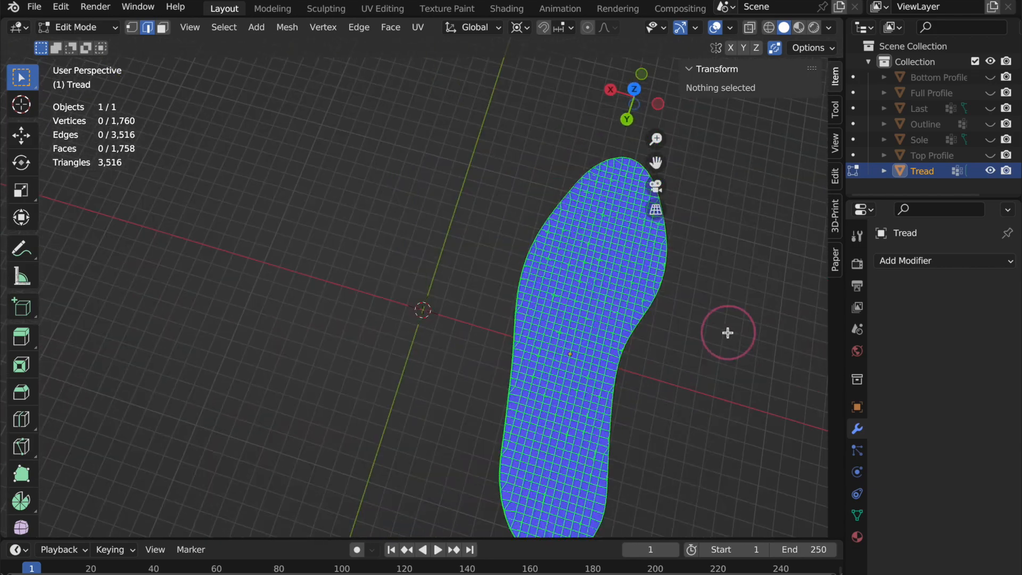
click(633, 89)
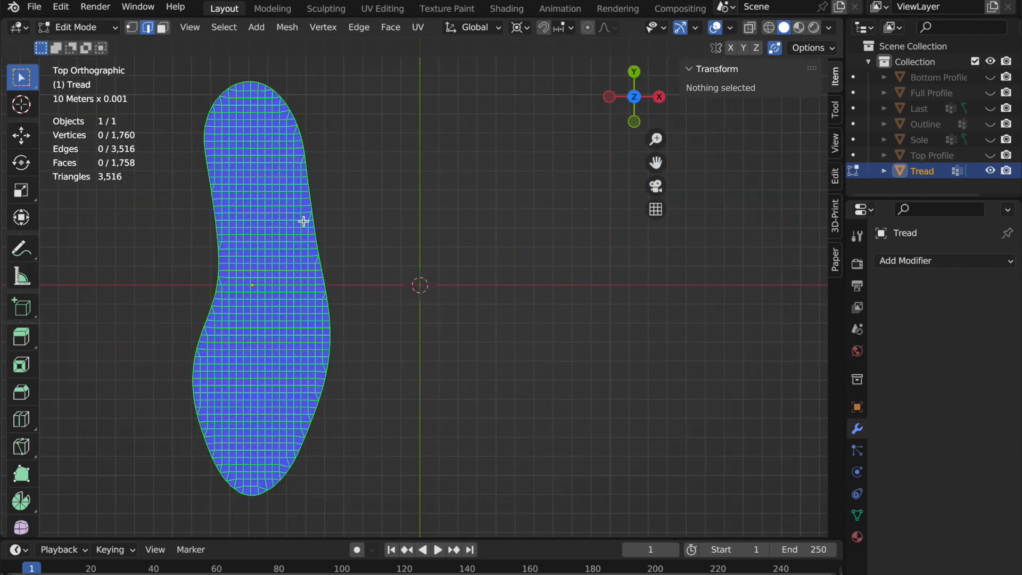
- Select the Tread's upper faces in a checkerboard pattern, leaving out the outer border, and extrude them 1 mm
shift+middle_drag(289, 365, 492, 375)
key(3)
click(442, 105)
shift+click(458, 104)
shift+click(451, 111)
shift+click(464, 111)
shift+click(472, 119)
shift+click(443, 119)
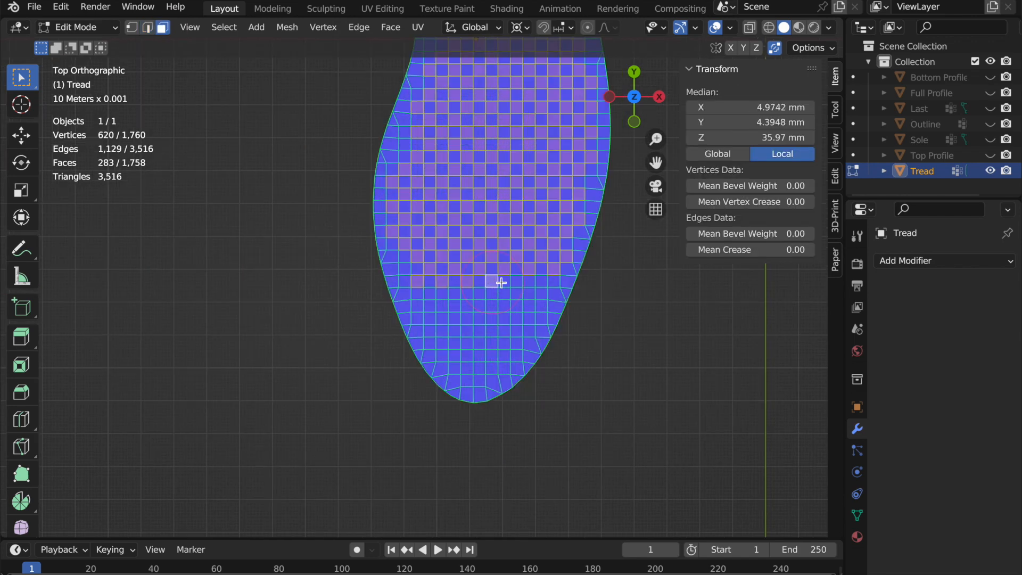
shift+click(468, 306)
shift+click(468, 333)
shift+click(502, 368)
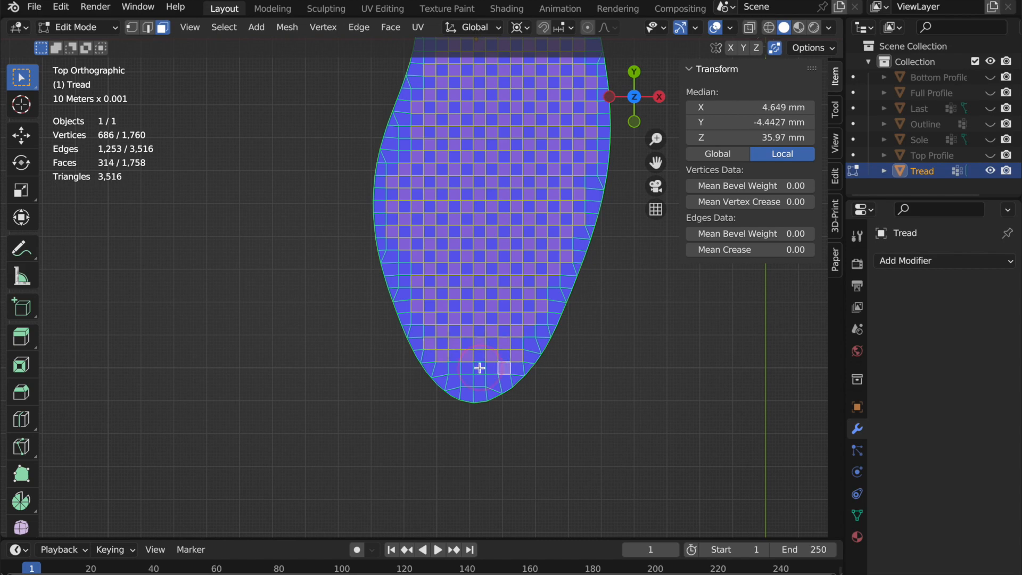
scroll(536, 344, down, 3)
click(609, 96)
key(e)
key(1)
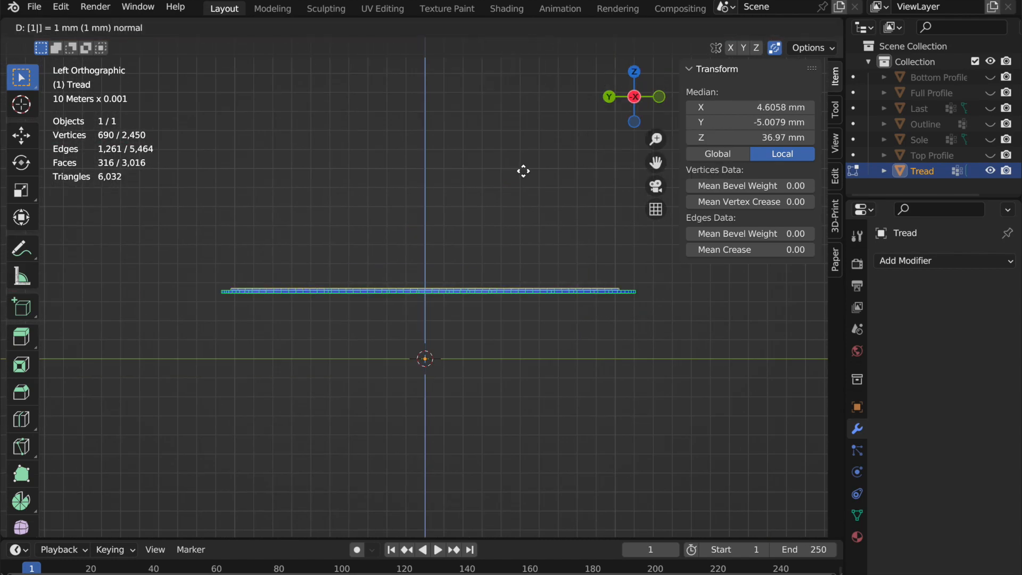
key(Return)
- Deselect the extruded faces, return to Object Mode and turn off the face orientation overlay
middle_drag(522, 170, 137, 213)
click(360, 133)
key(Tab)
middle_drag(447, 231, 455, 263)
click(729, 27)
click(622, 298)
- Apply all transforms to the Tread and run all the 3D-print checks on it
middle_drag(463, 400, 512, 285)
click(240, 27)
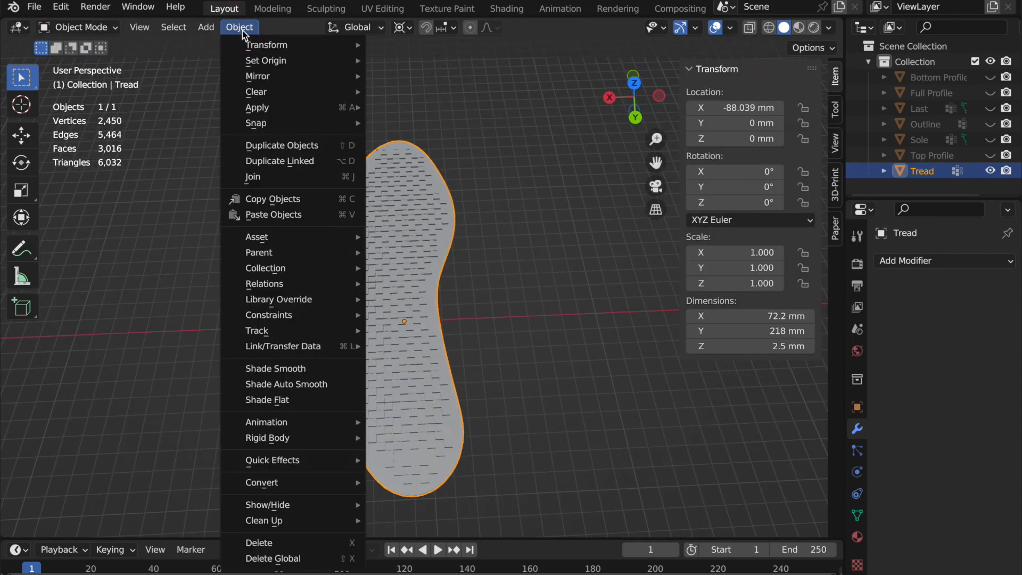
mouse_move(298, 107)
click(432, 156)
middle_drag(432, 158, 460, 220)
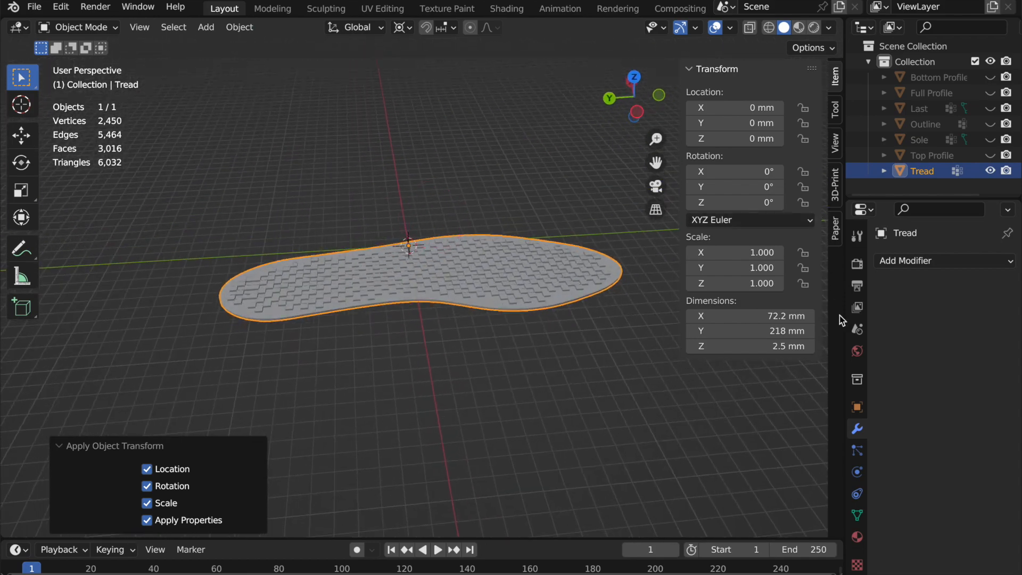
click(834, 184)
click(749, 263)
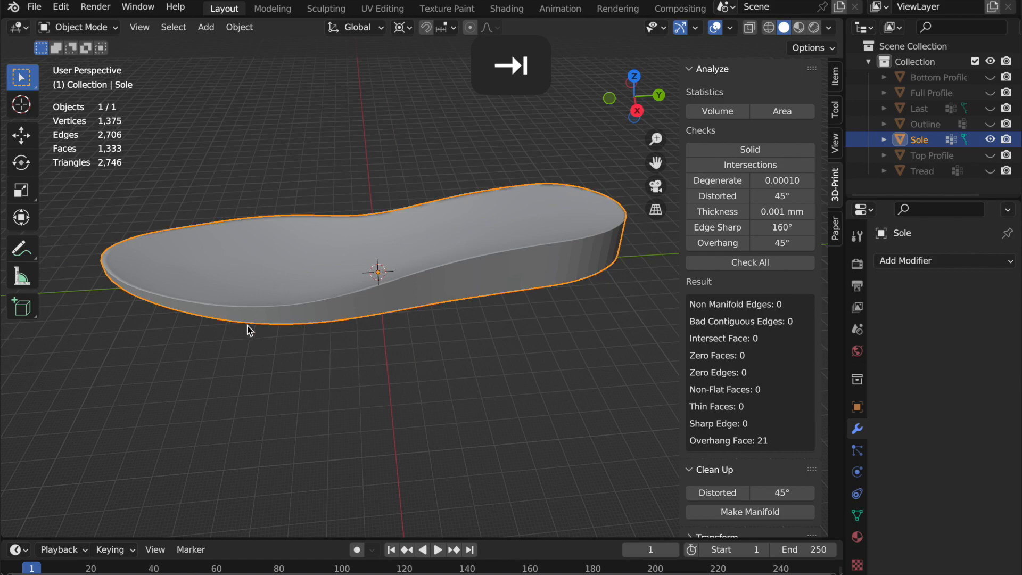
- Rerun all the 3D-print checks on the Sole, inspect its side wall mesh and return to Object Mode
middle_drag(249, 330, 463, 320)
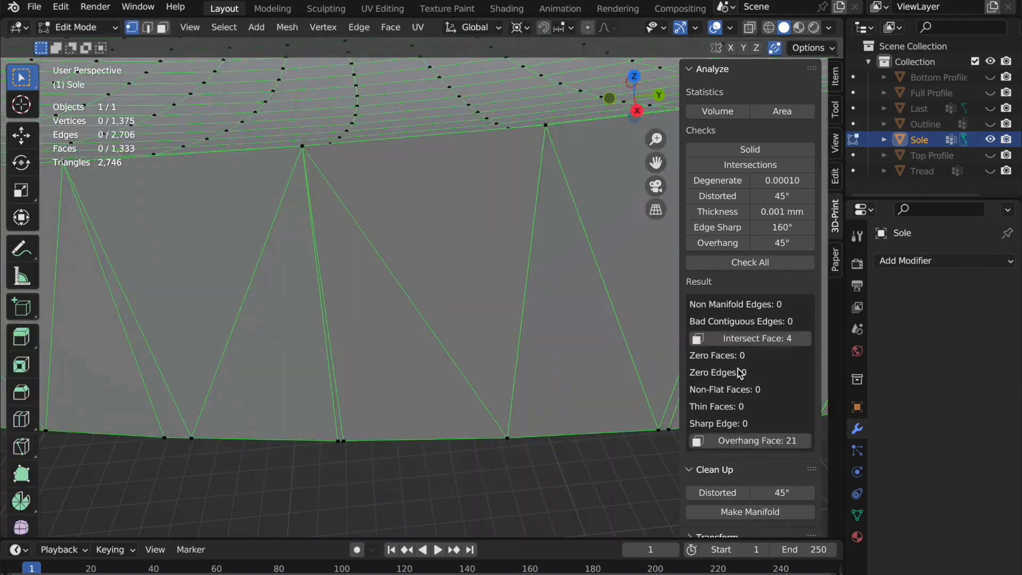
click(772, 264)
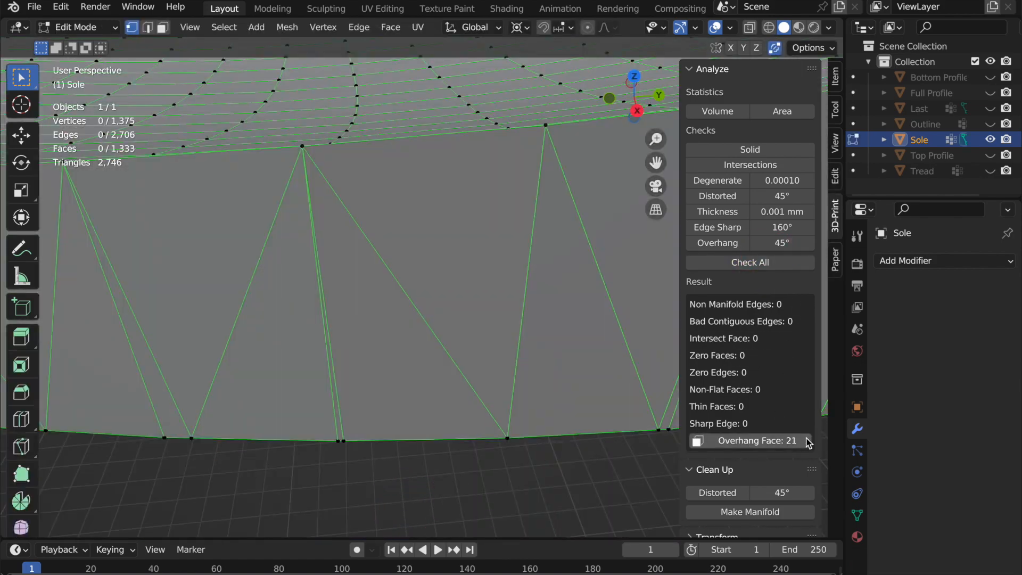
scroll(315, 347, down, 8)
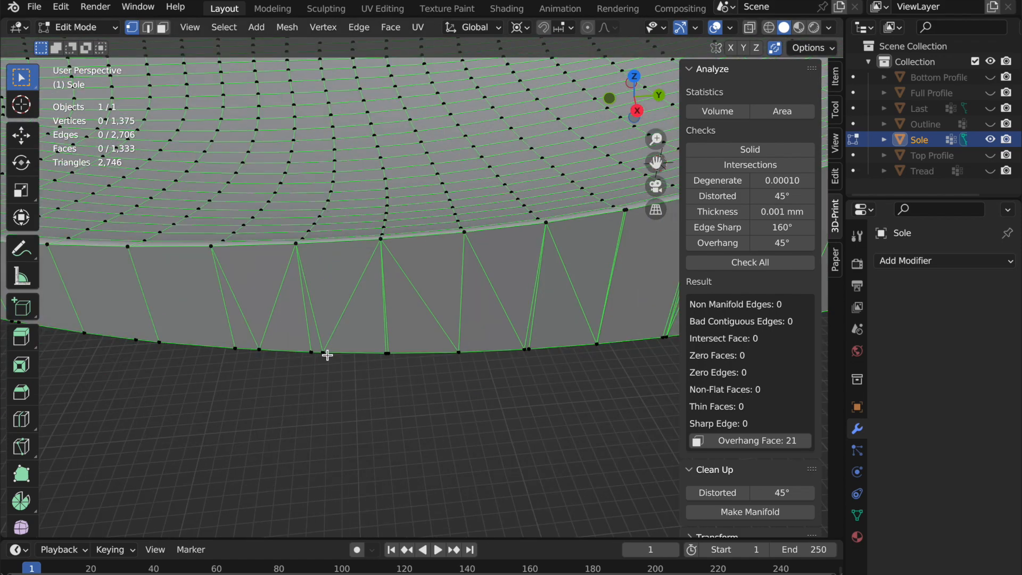
scroll(425, 372, down, 2)
shift+middle_drag(426, 372, 292, 395)
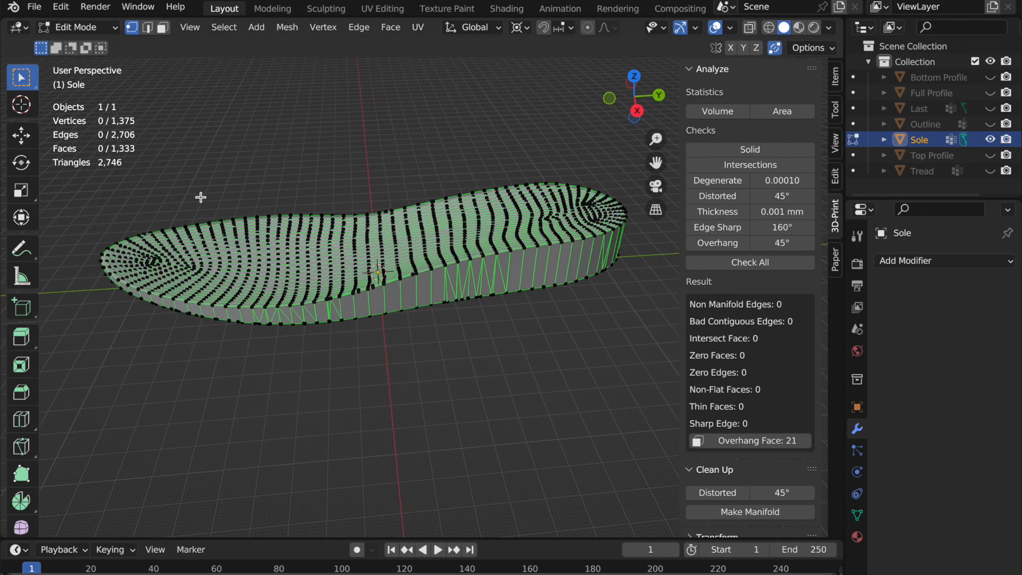
key(Tab)
middle_drag(260, 322, 511, 313)
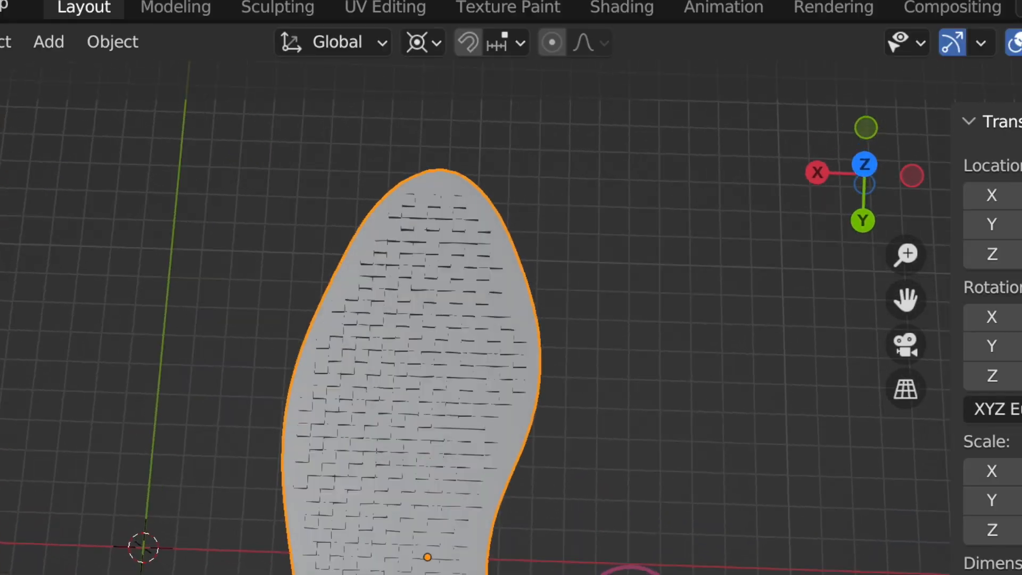
- Apply all transforms to the patterned Tread
middle_drag(631, 569, 463, 292)
click(112, 42)
mouse_move(200, 198)
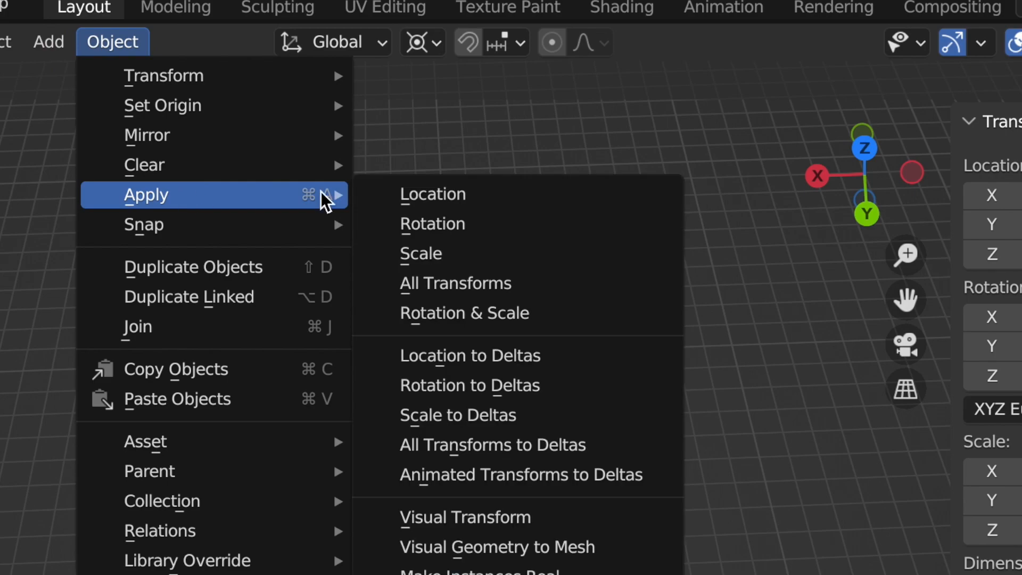
click(480, 287)
middle_drag(806, 476, 566, 515)
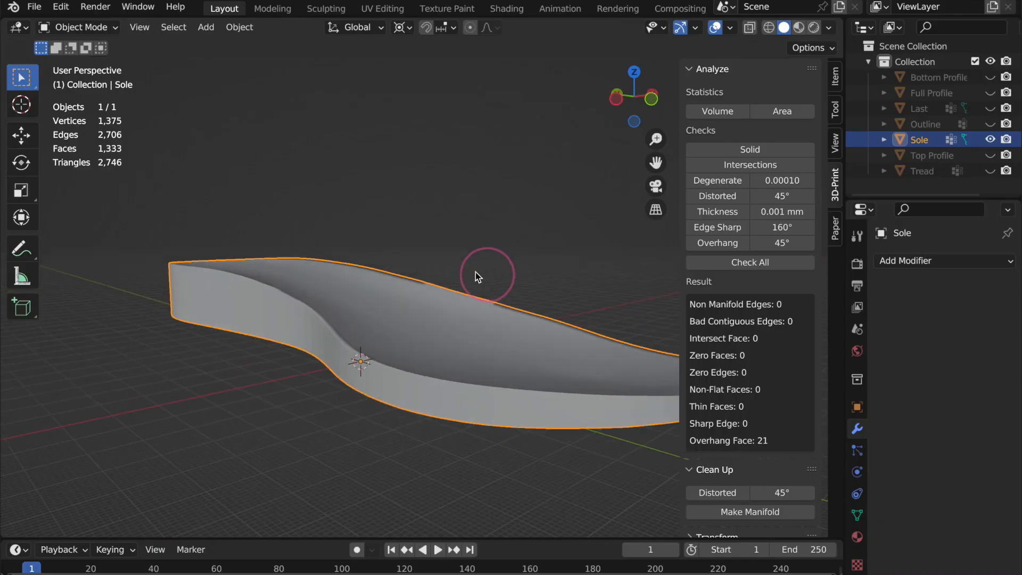
- Export the Sole as an STL file named sole-solid.stl, including only the selected object
middle_drag(477, 276, 451, 279)
click(33, 7)
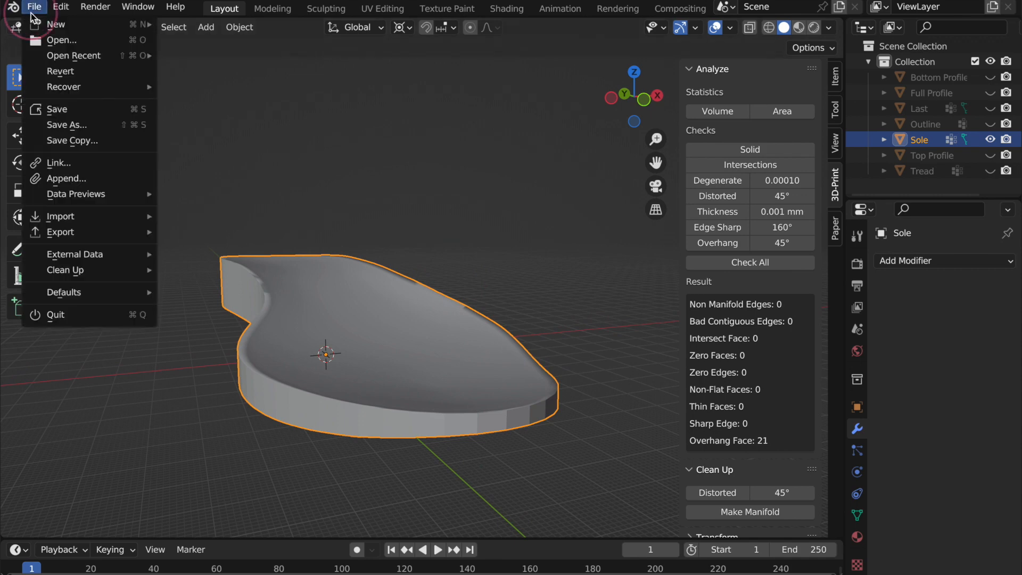
mouse_move(104, 235)
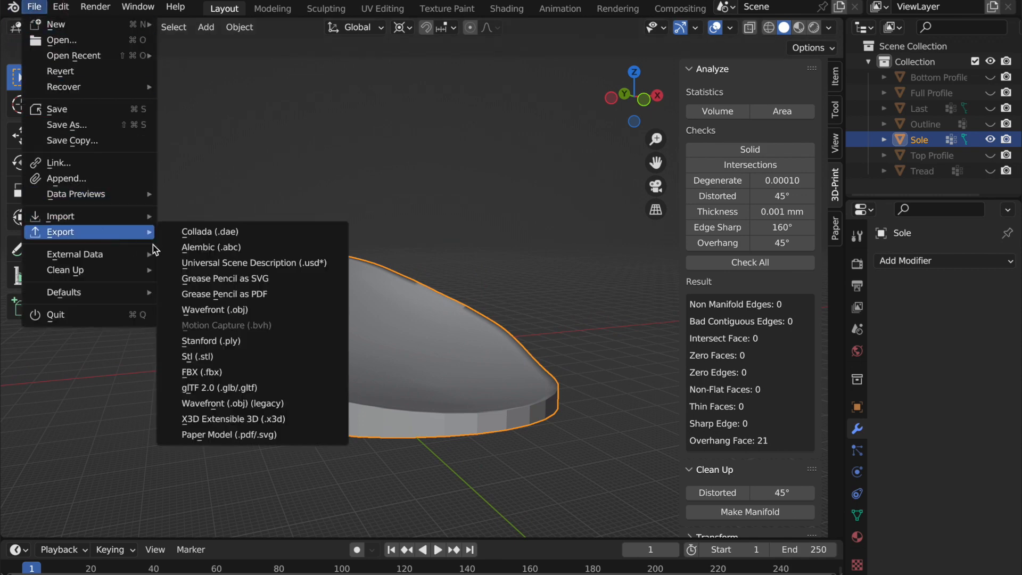
click(232, 363)
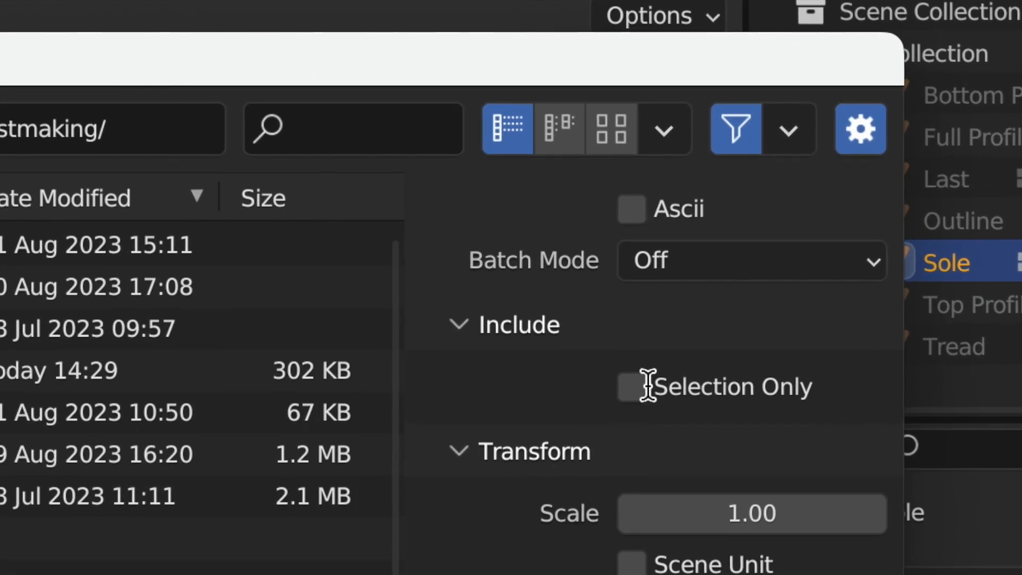
click(845, 185)
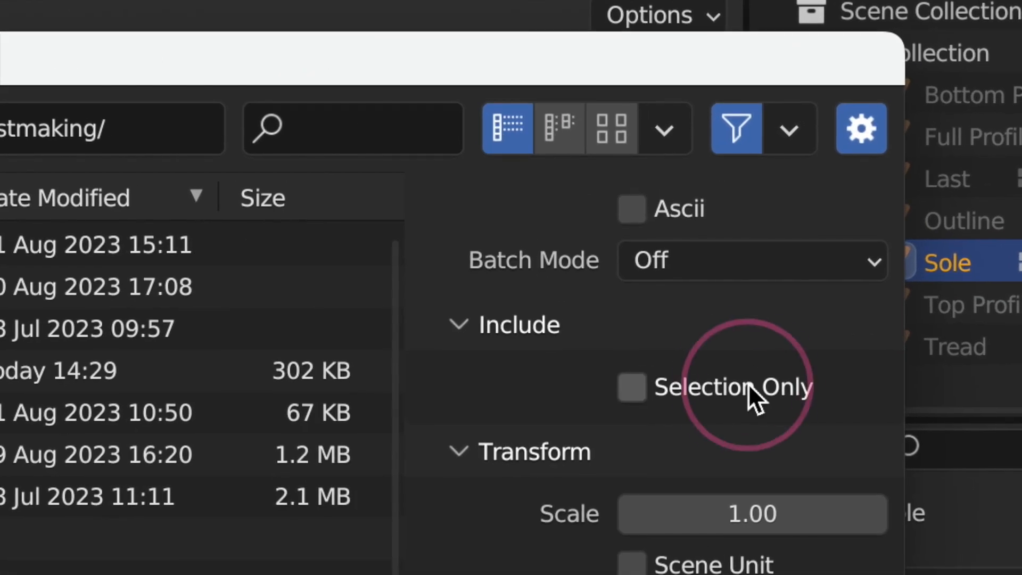
click(641, 398)
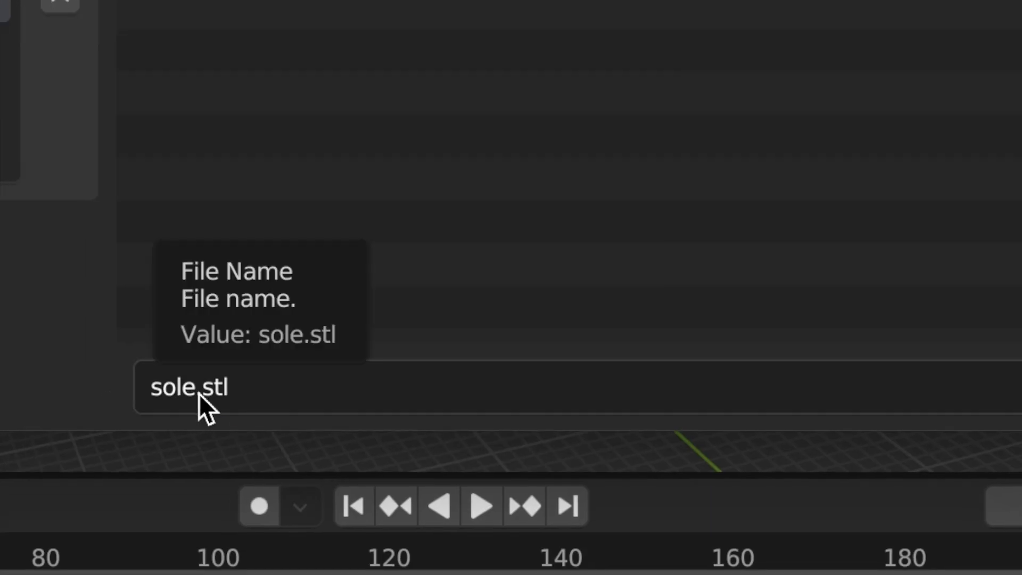
click(199, 392)
text(-solid)
click(855, 384)
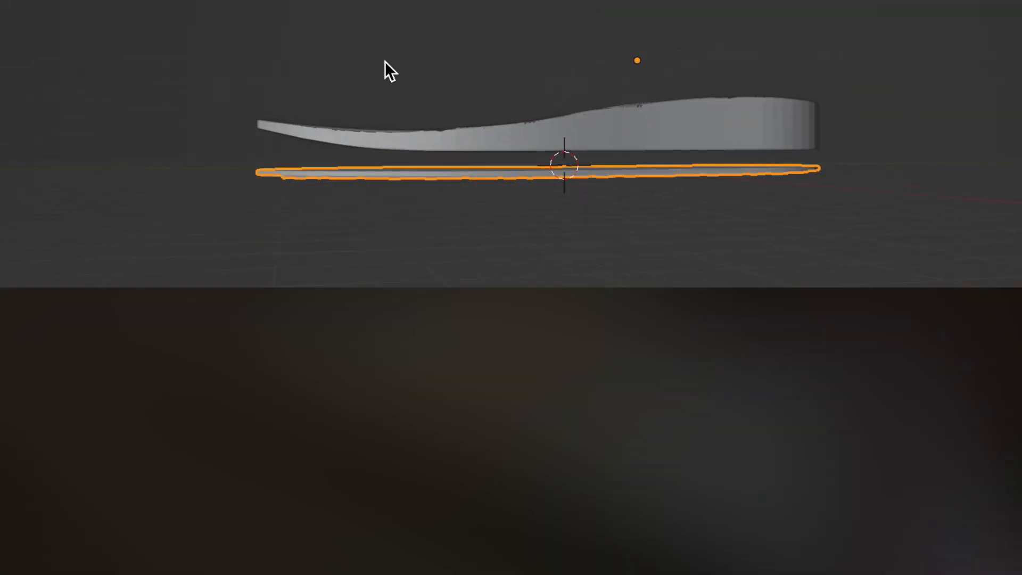
- Deselect the Tread and examine its patterned underside together with the Sole above it
click(384, 61)
middle_drag(385, 62, 473, 90)
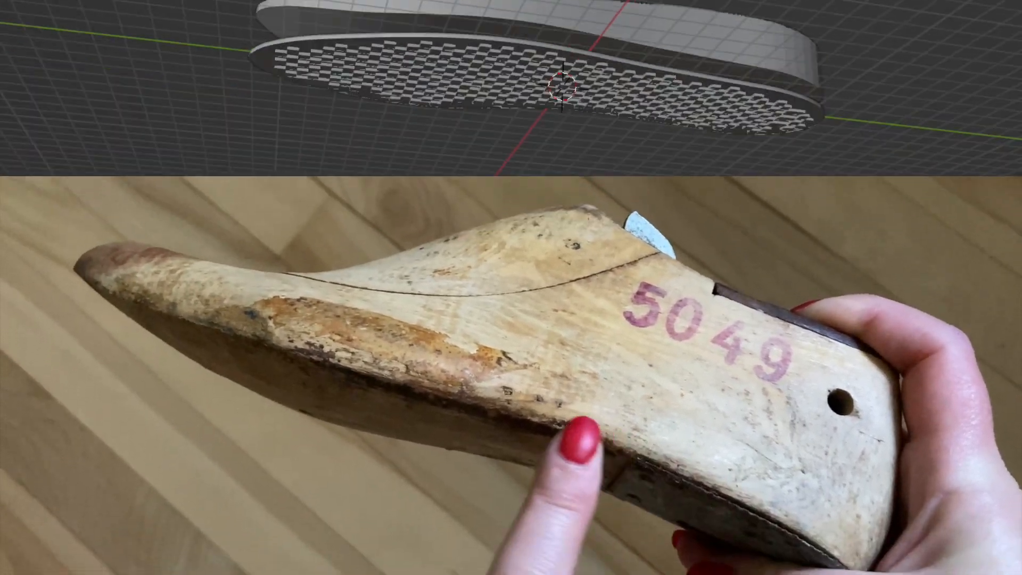